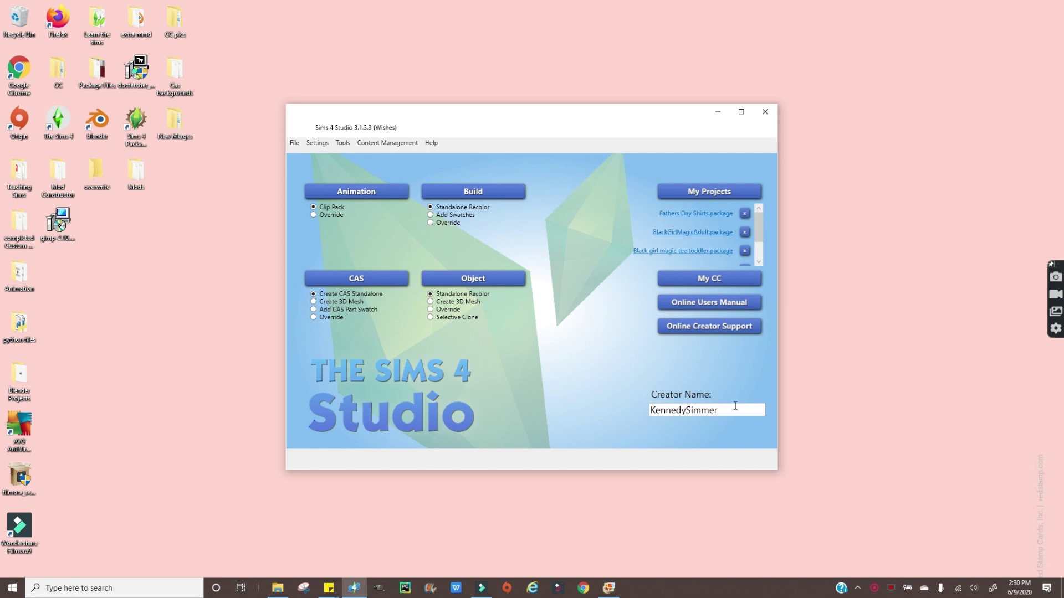
Start a standalone object recolor of the tree wall decal found by searching "mom", with the CC pics folder as save location.
left_click(481, 284)
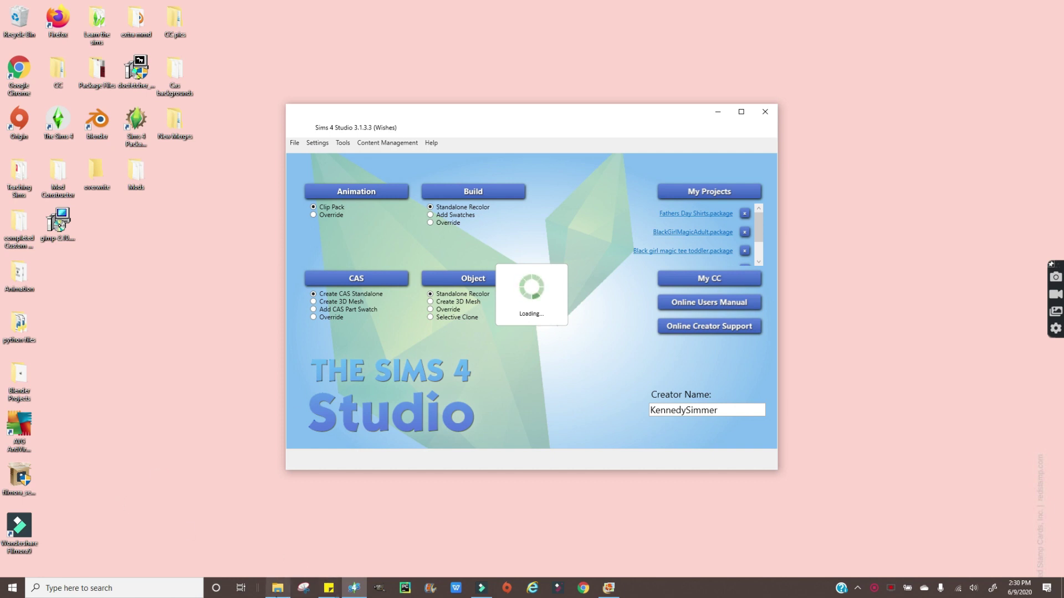
left_click(277, 589)
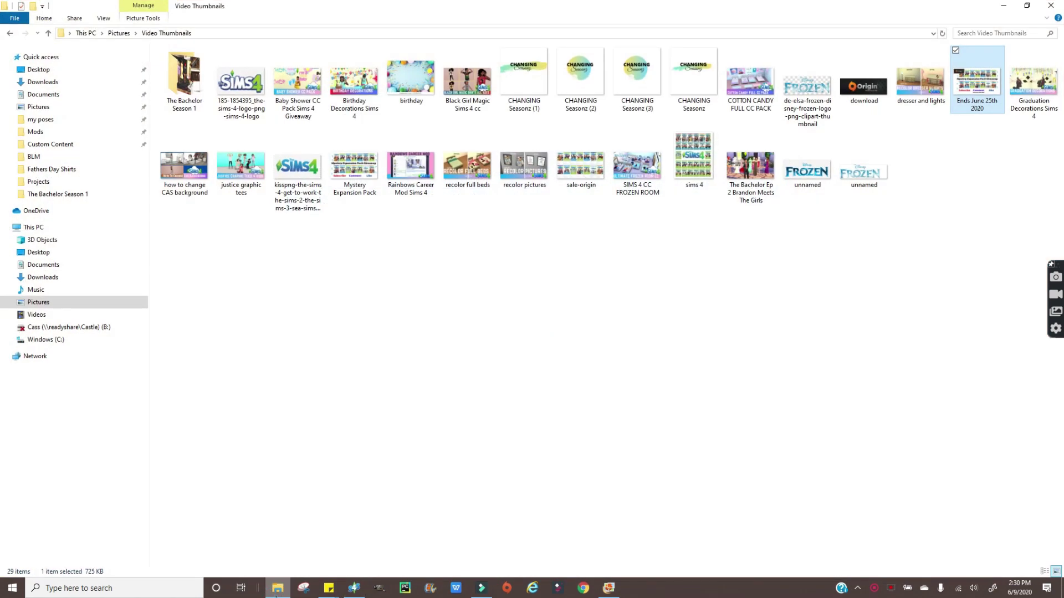
left_click(277, 589)
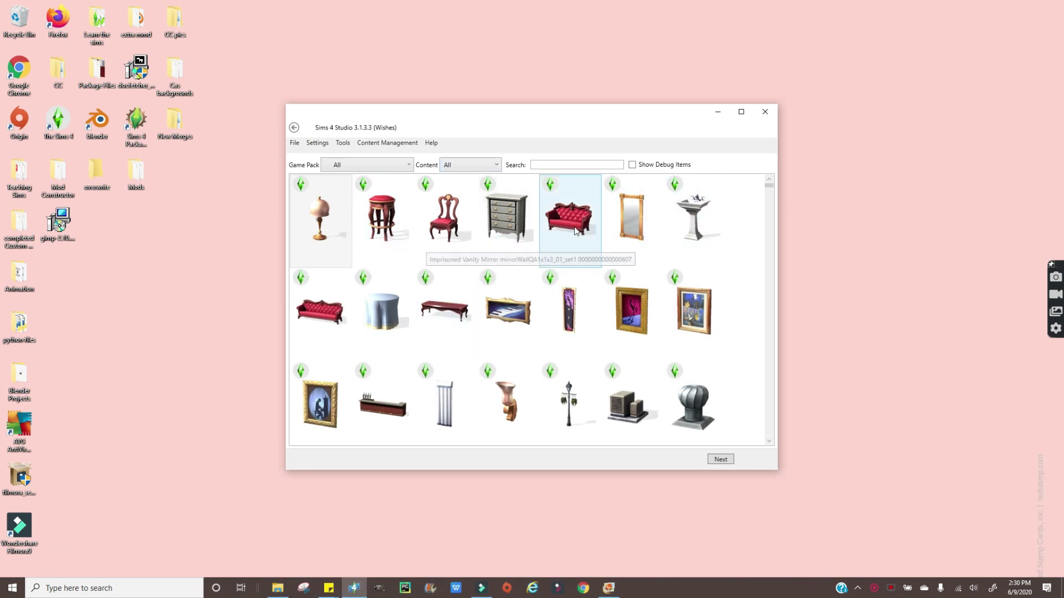
left_click(553, 165)
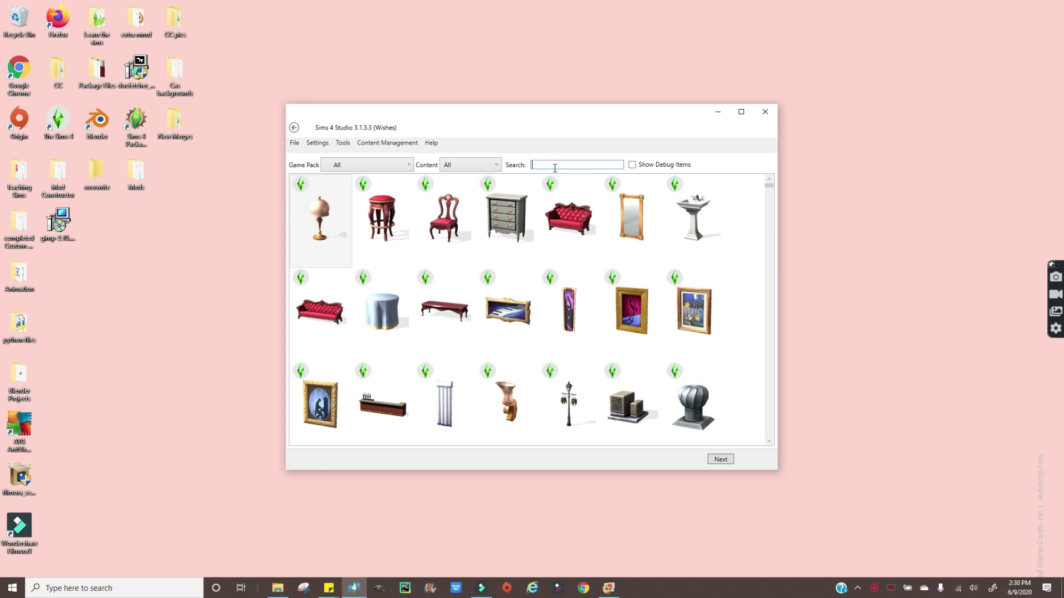
type("mom")
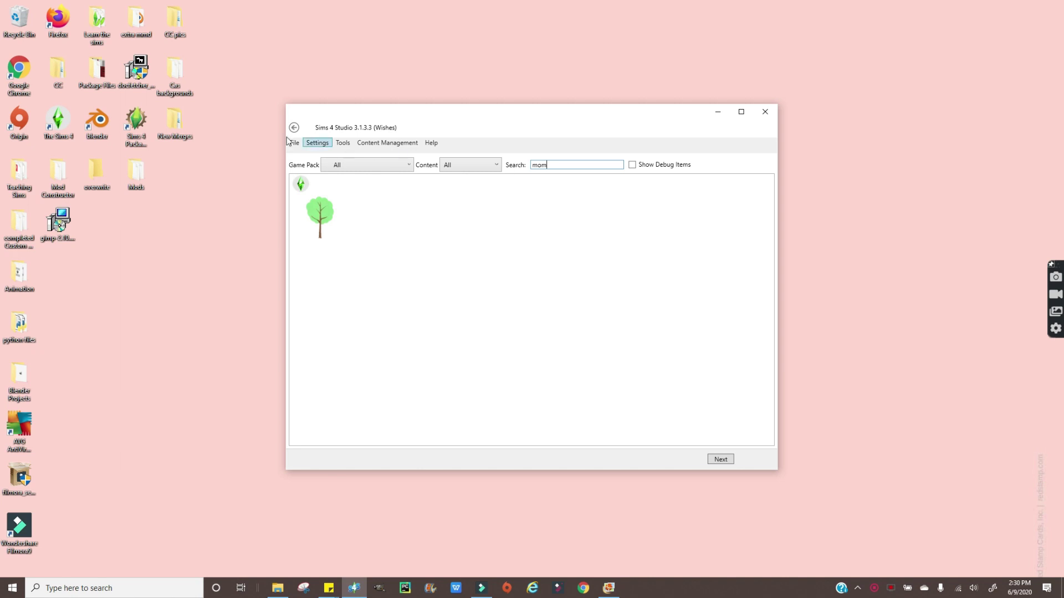
left_click(323, 202)
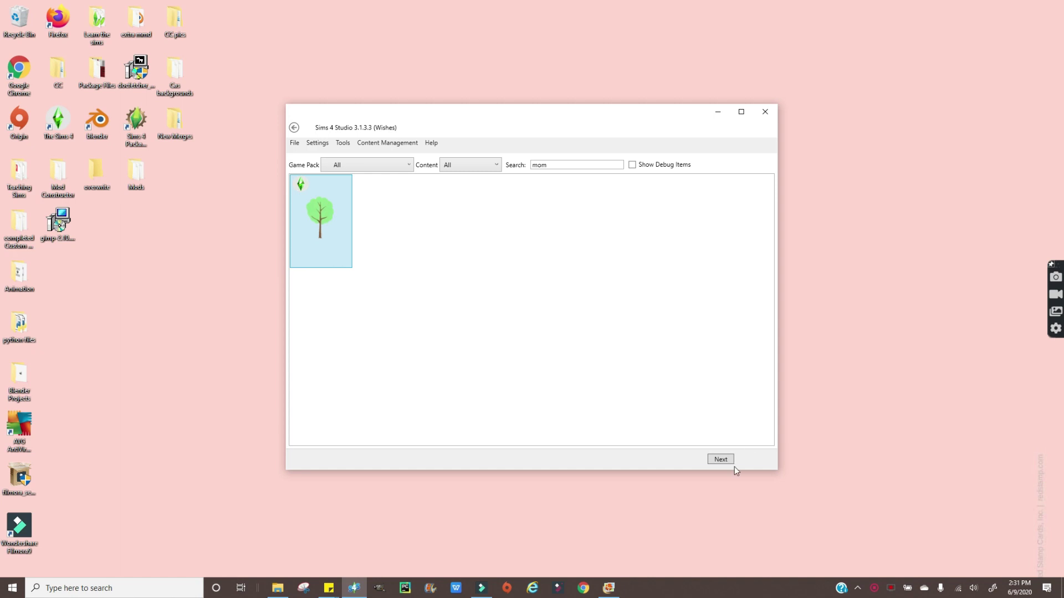
left_click(717, 461)
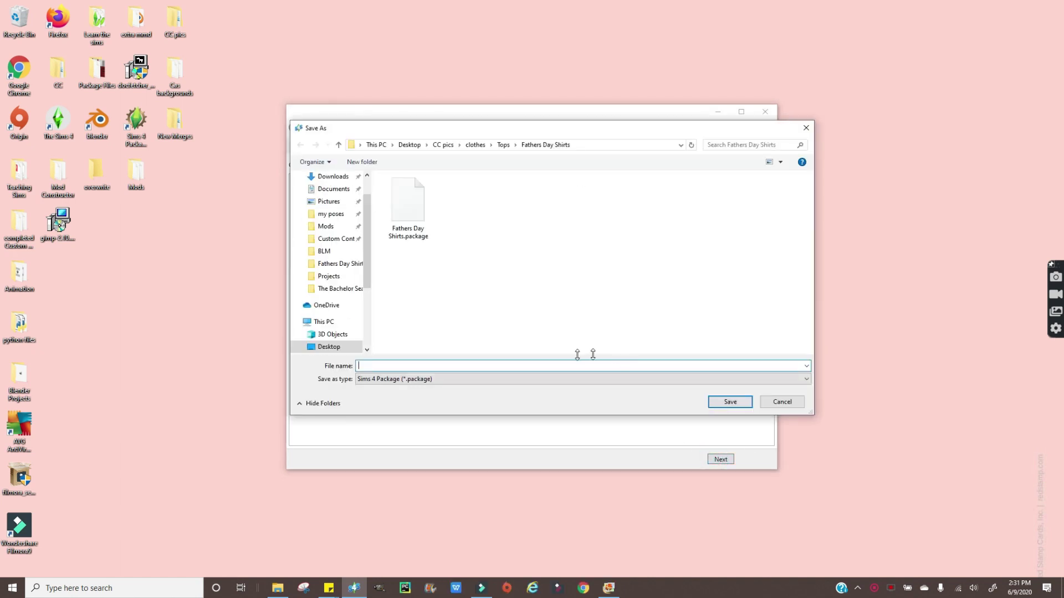
left_click(443, 145)
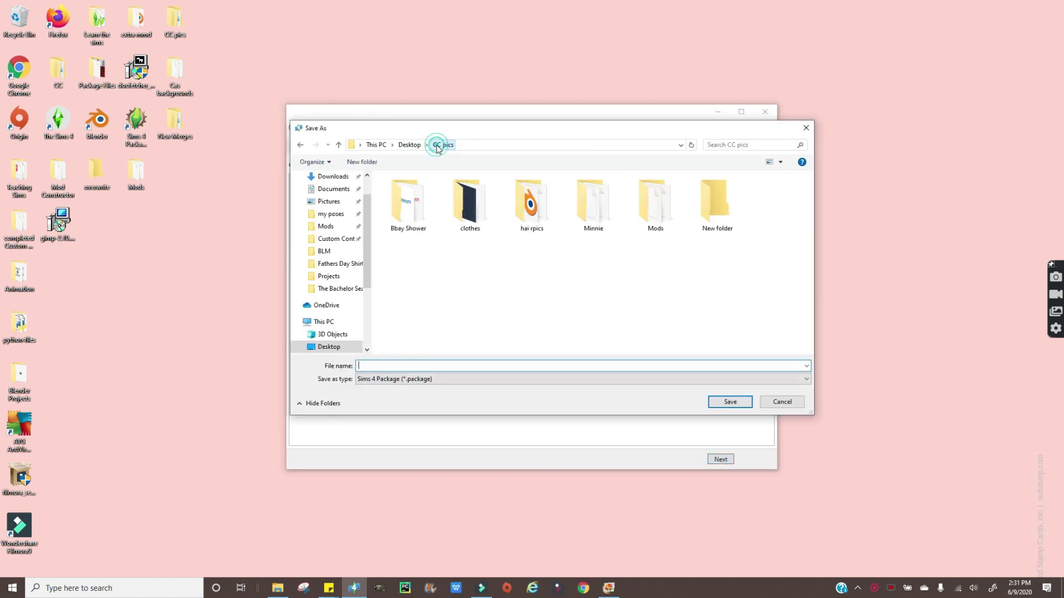
left_click(370, 162)
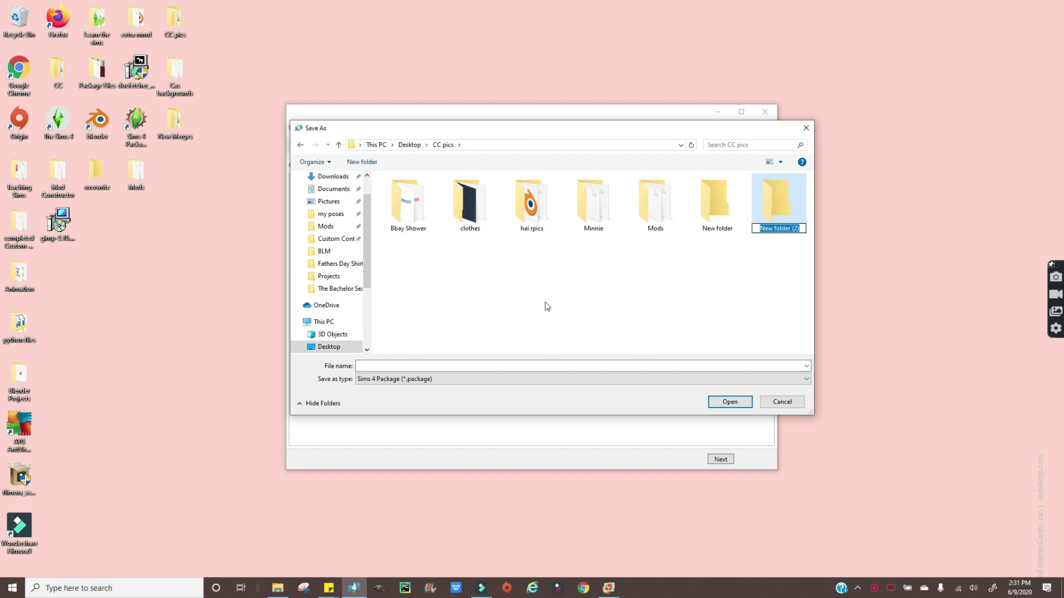
key("Return")
key("Delete")
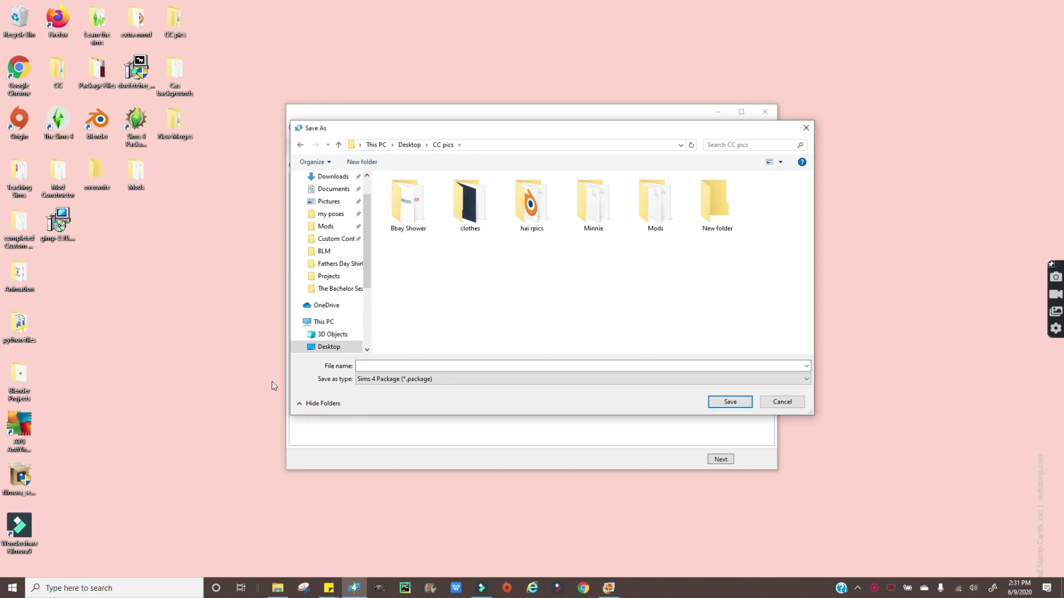
Save the new package as makeupstickers in the CC pics folder.
left_click(374, 364)
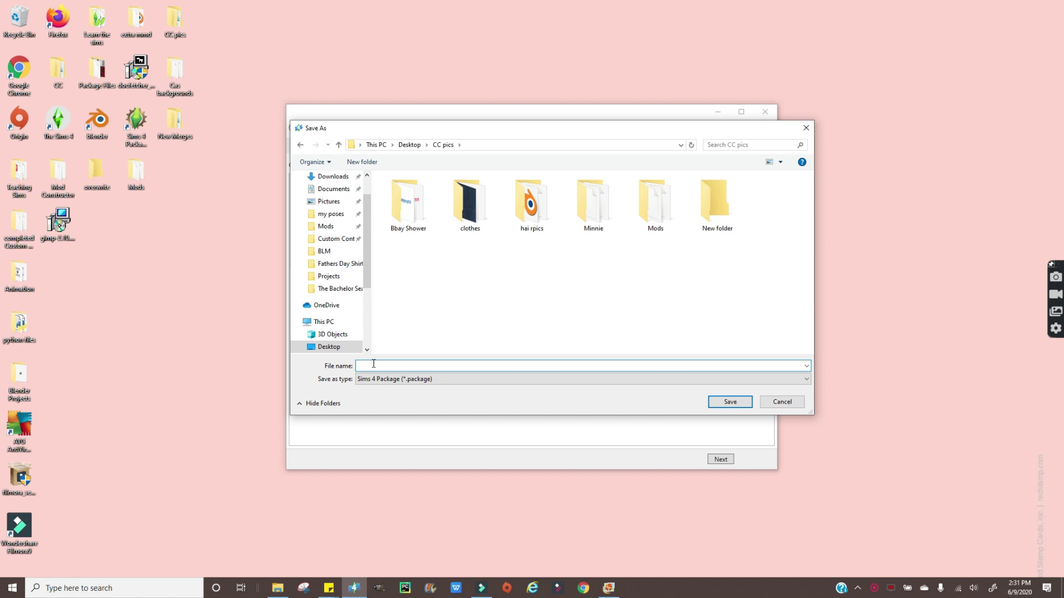
type("mak")
left_click(732, 403)
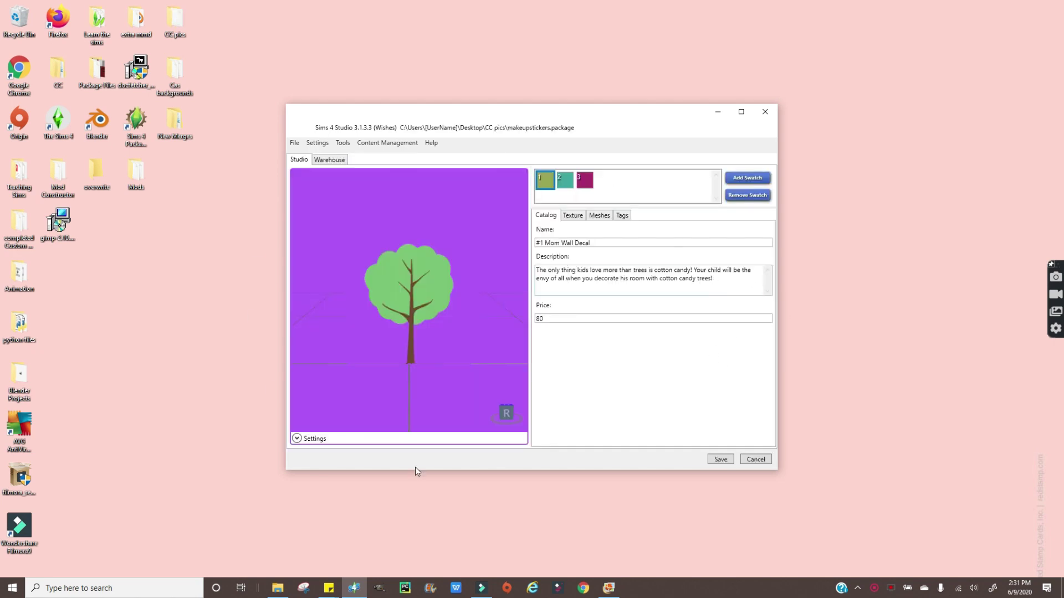
Change the 3D preview's background color to blue, #5C9DFF.
left_click(296, 439)
left_click(305, 432)
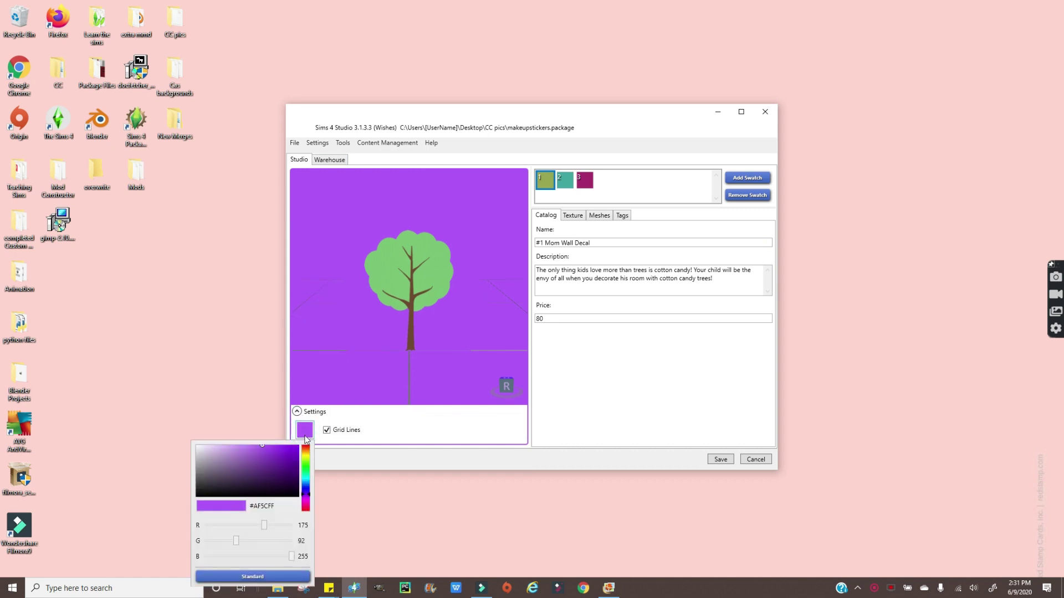
left_click_drag(307, 490, 308, 485)
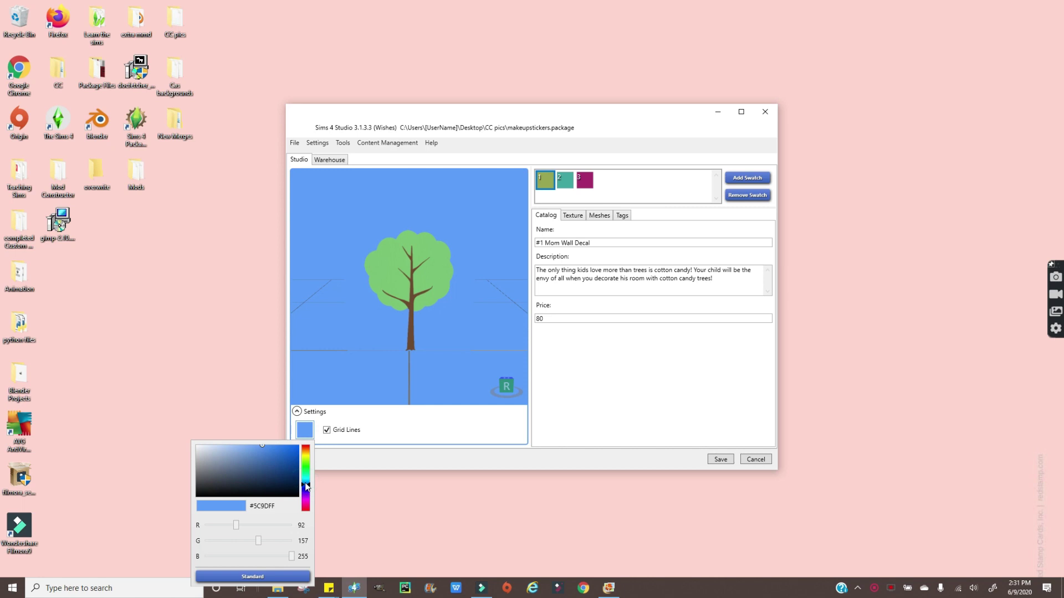
left_click(597, 359)
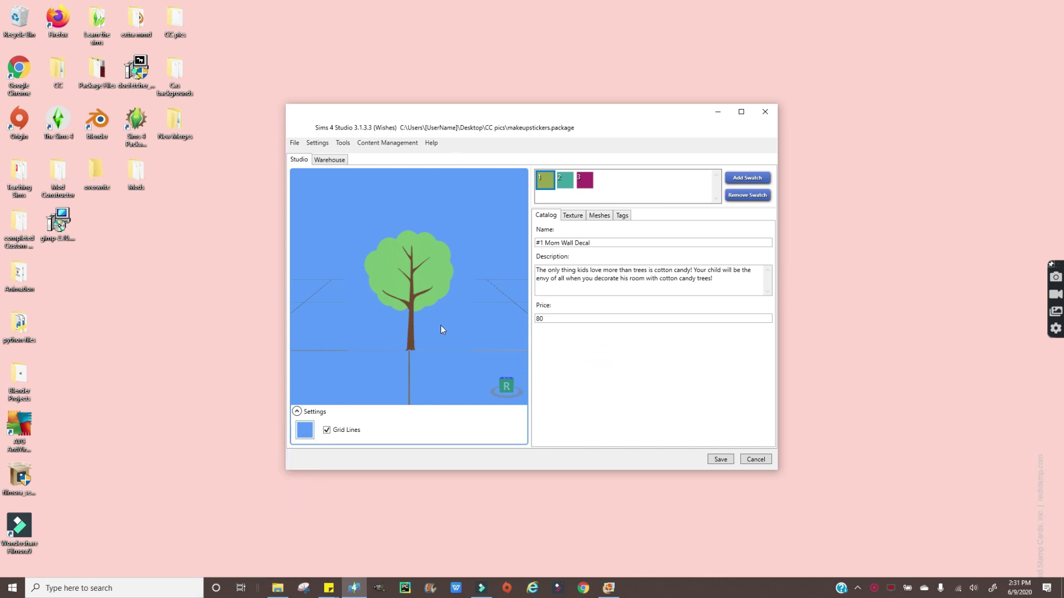
Name the decal "makeup stickers" and replace its description with "makeup stickers" plus a made-by line crediting the creator.
left_click_drag(601, 244, 427, 245)
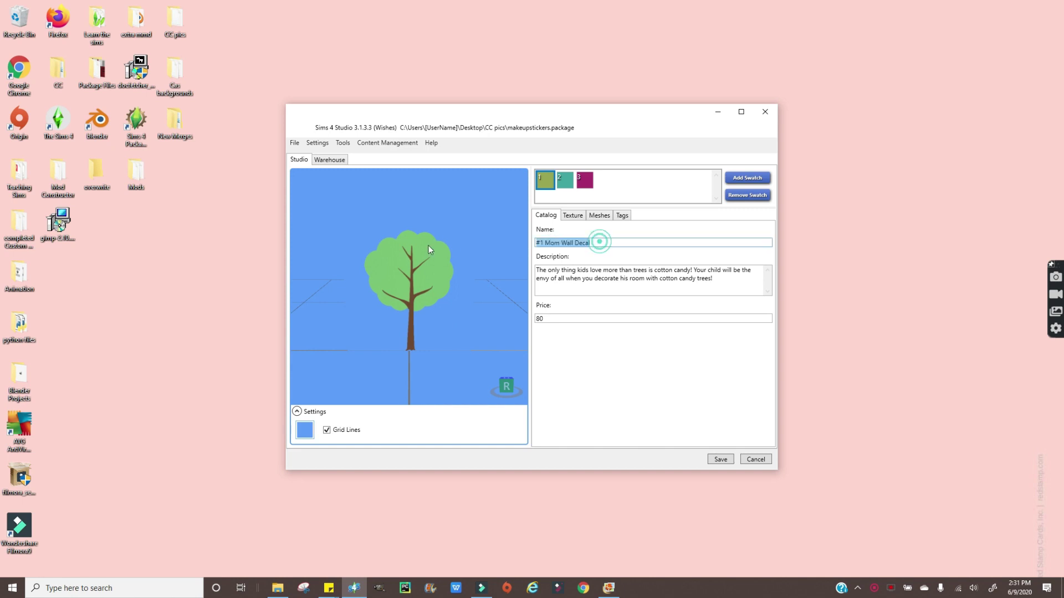
type("makeup")
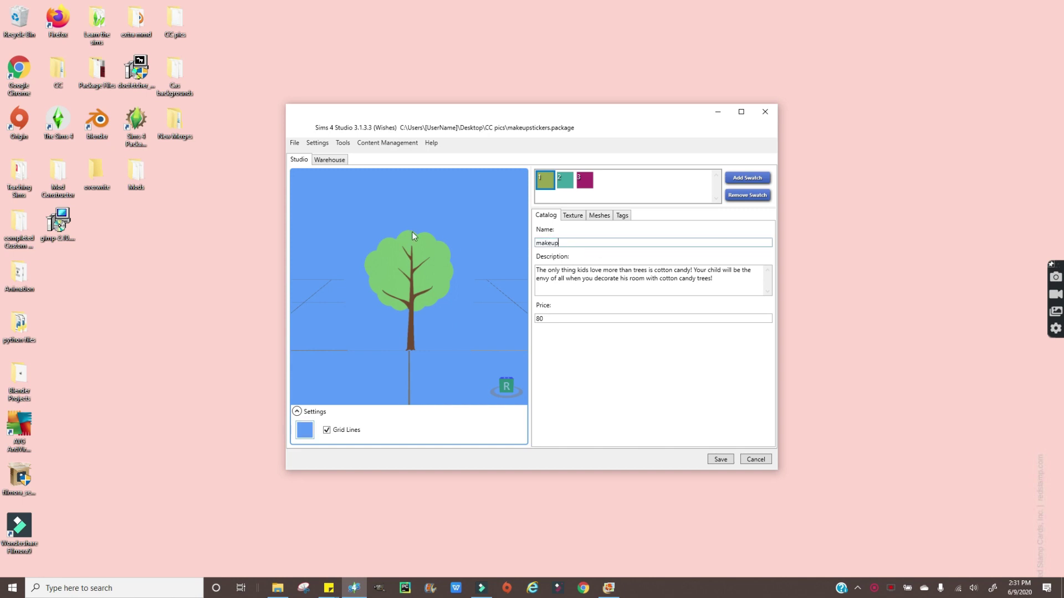
type(" stickers")
left_click_drag(722, 281, 354, 231)
type("m")
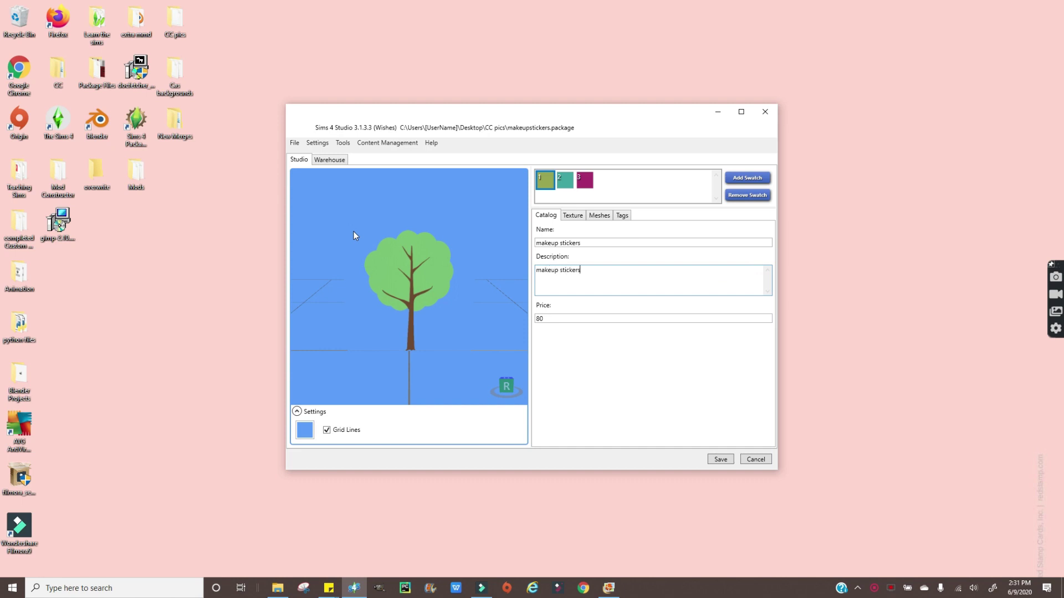
left_click(561, 281)
left_click(544, 286)
left_click(587, 279)
Set the decal's catalog price to 25.
double_click(558, 319)
key("BackSpace")
type("25")
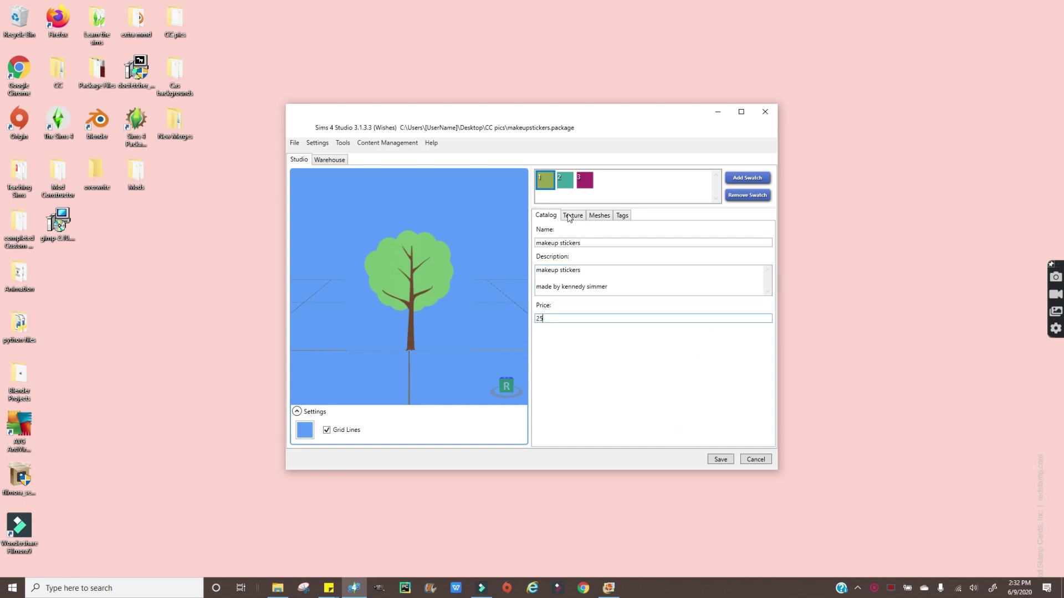
Remove the teal and magenta swatches from the decal, keeping only the green one, with its texture settings displayed.
left_click(570, 216)
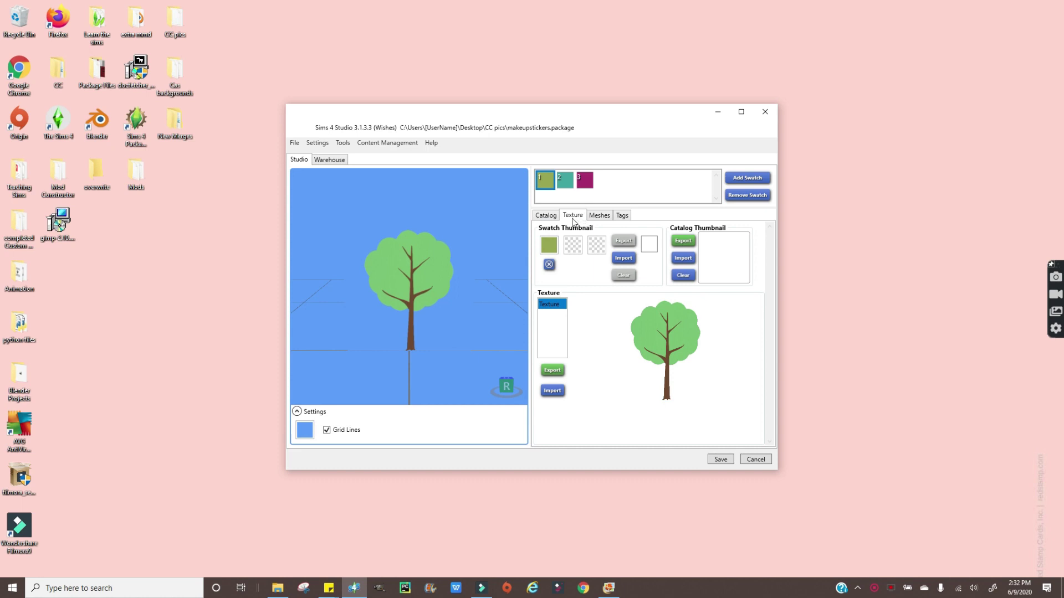
left_click(566, 182)
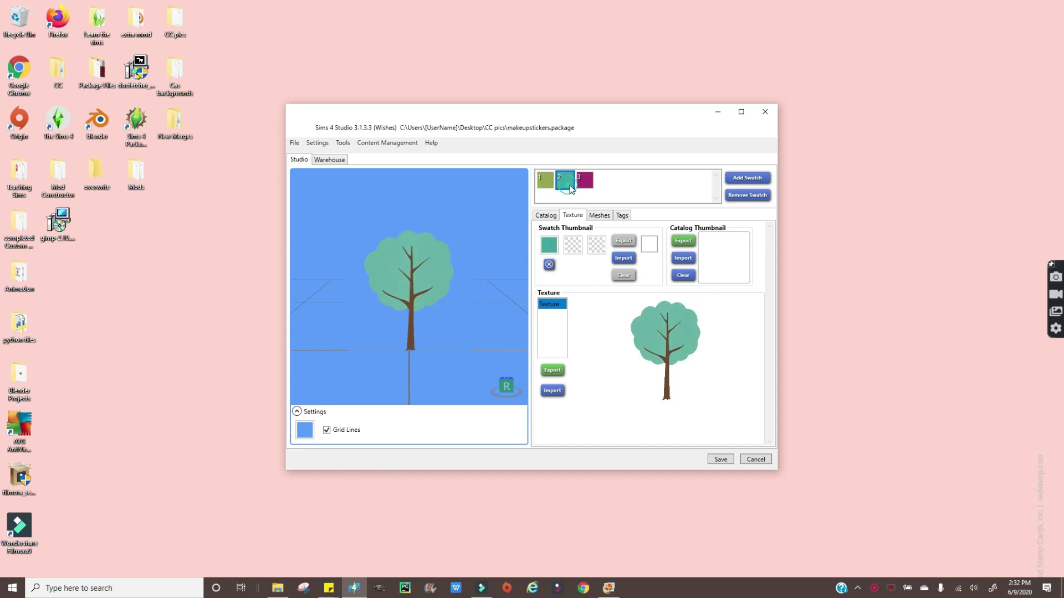
left_click(746, 196)
left_click(730, 196)
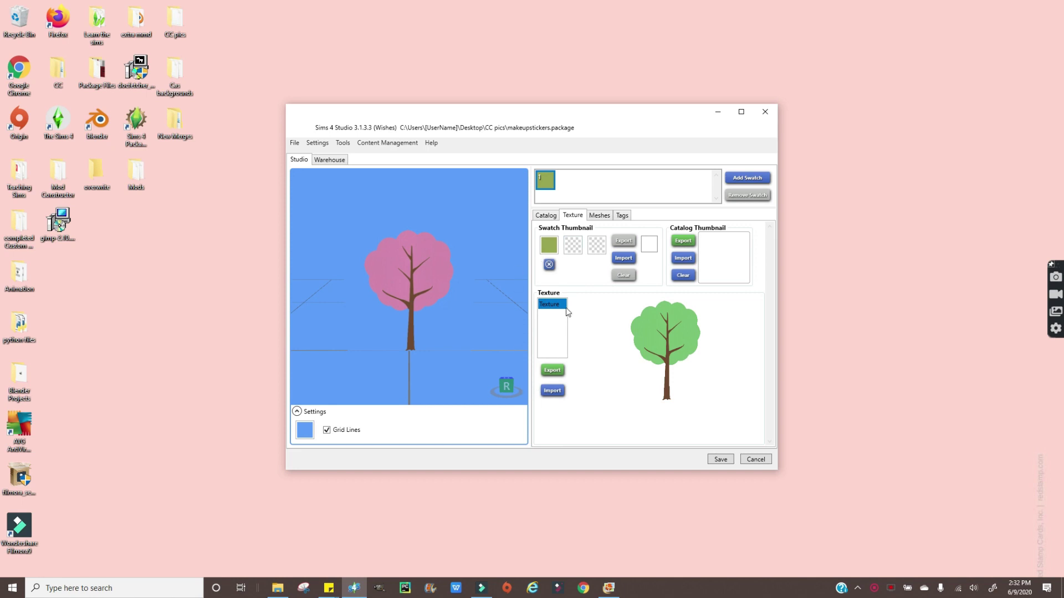
Export the green swatch's texture as makeupsticker into the CC pics folder.
left_click(551, 372)
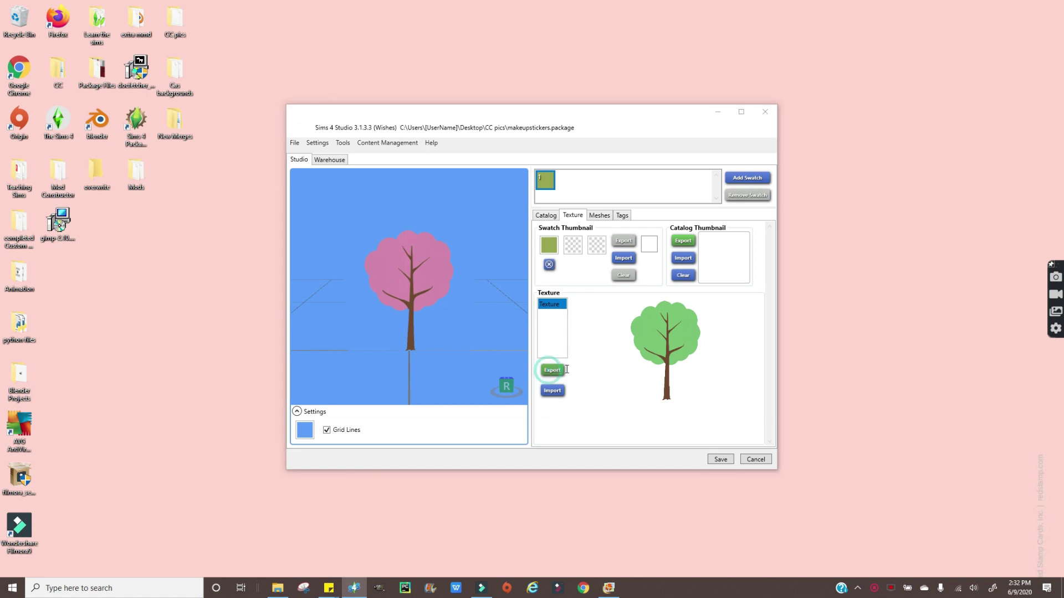
type("makeupst")
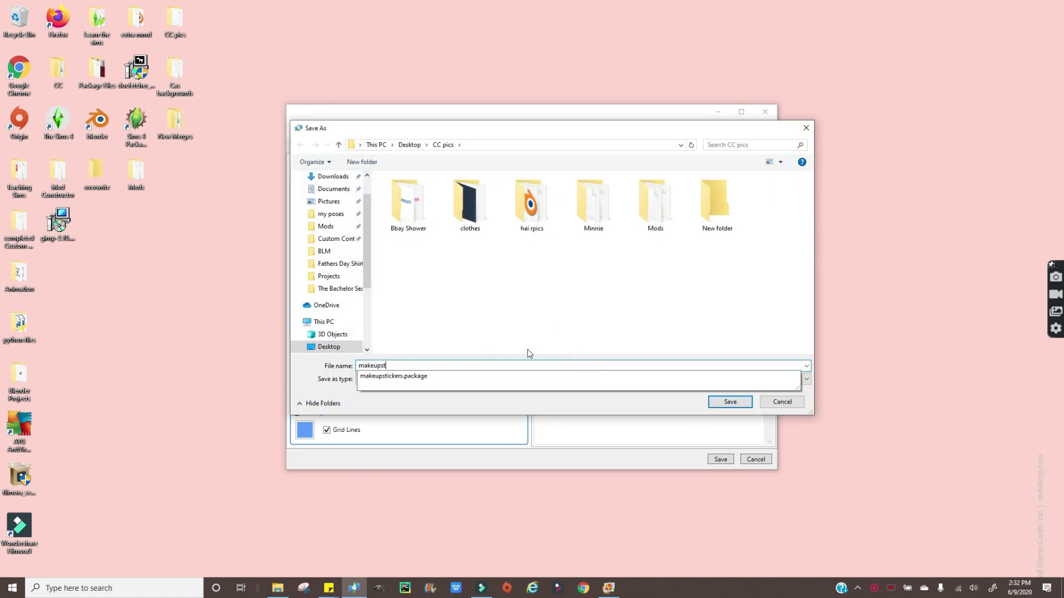
type("icker")
key("Return")
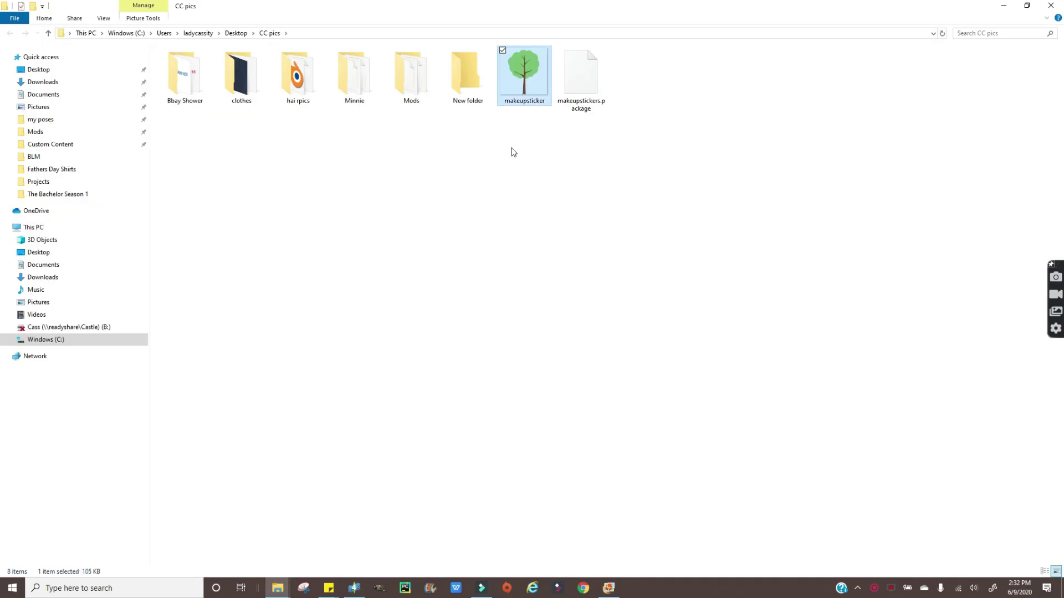
Open the exported makeupsticker image in GIMP.
right_click(527, 89)
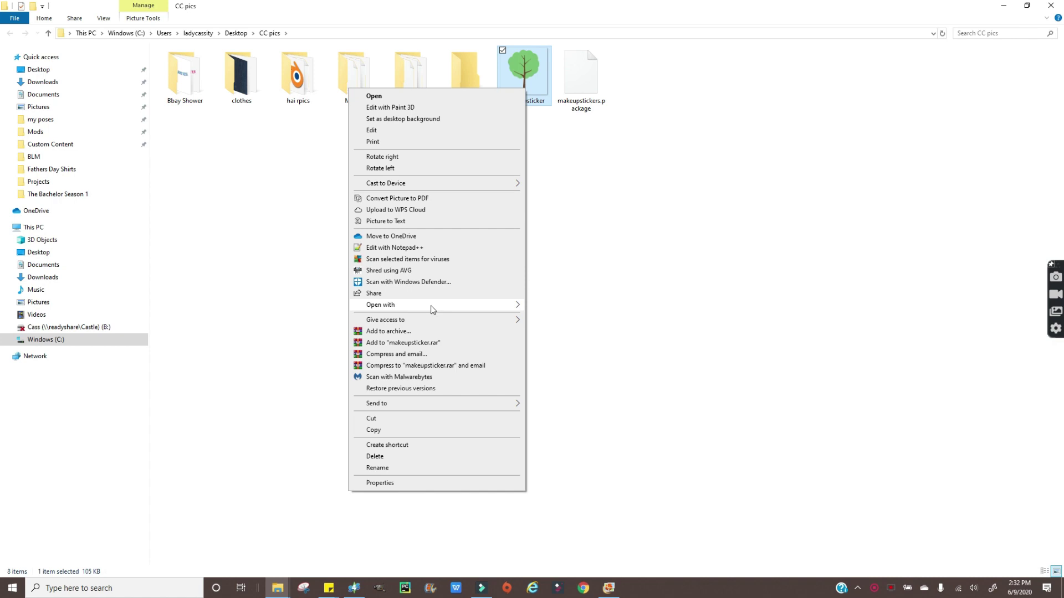
mouse_move(431, 306)
left_click(549, 308)
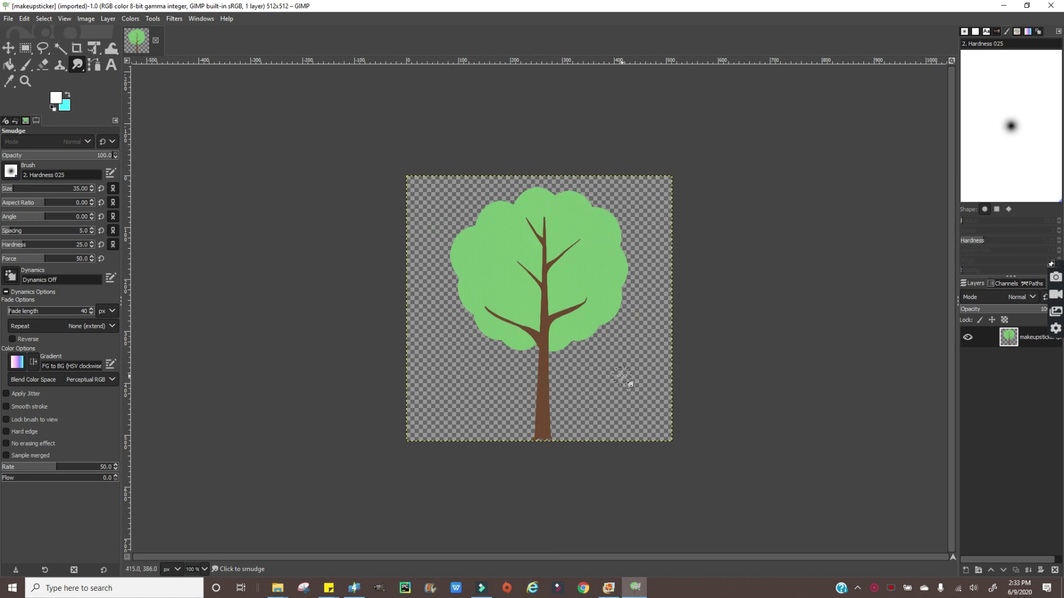
Switch to Chrome, go to pinclipart.com and browse its front page of transparent clipart.
left_click(583, 588)
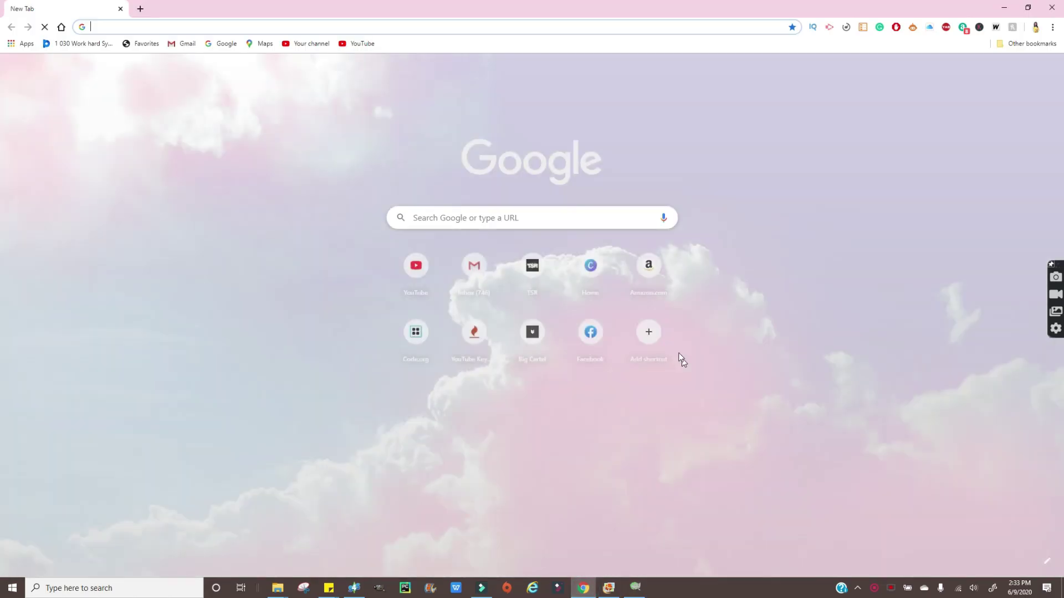
type("pinclipart.com")
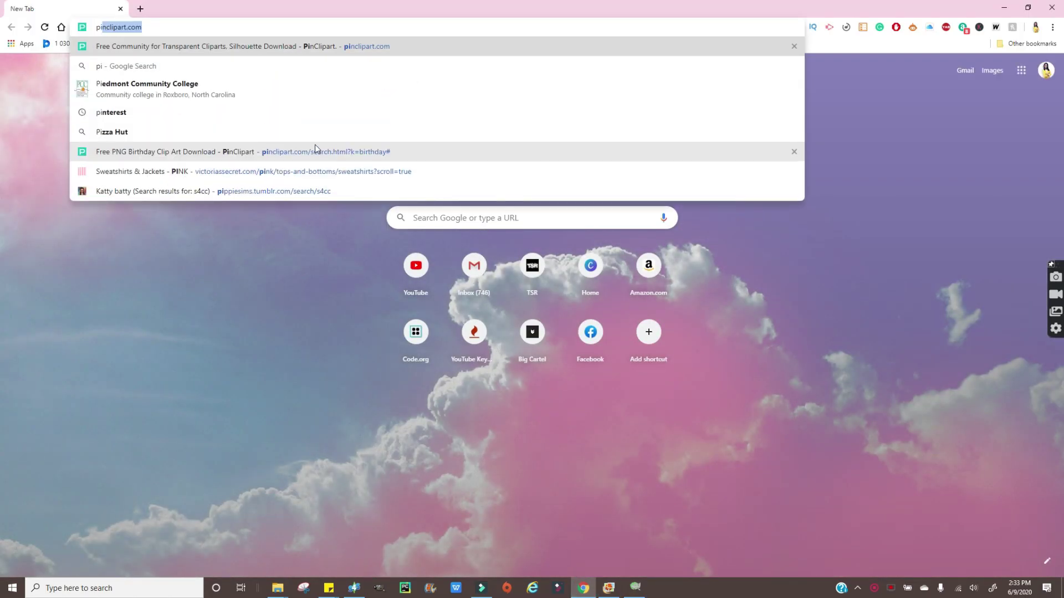
key("Return")
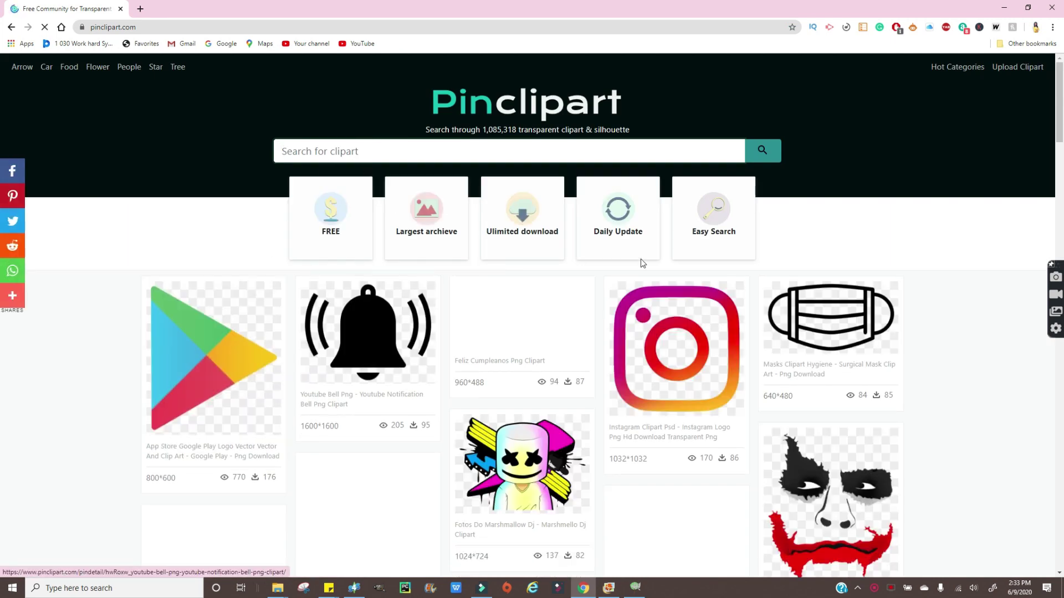
scroll(640, 258, "down", 3)
scroll(700, 327, "down", 6)
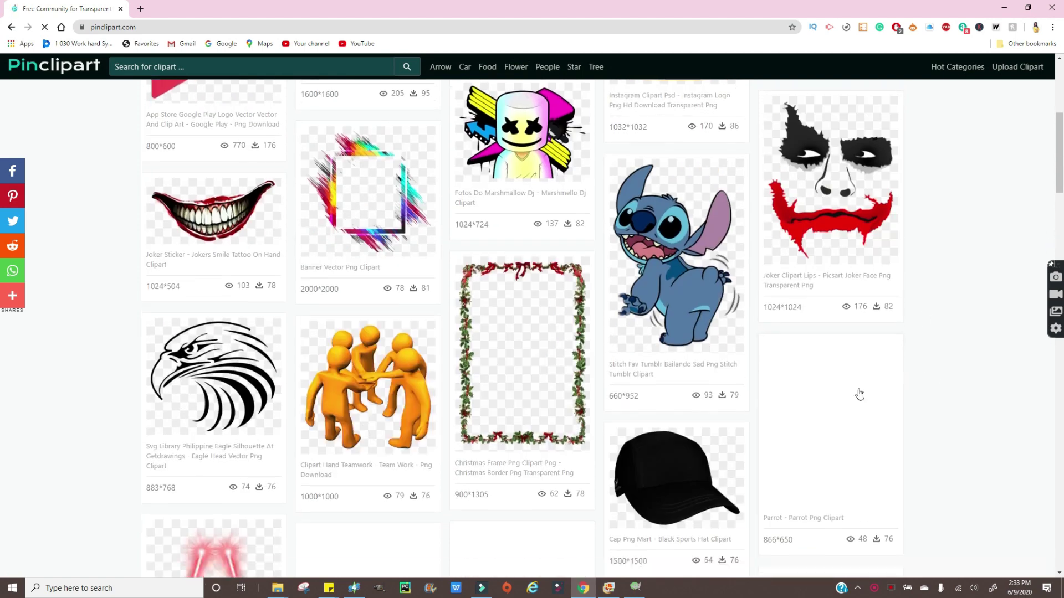
scroll(800, 376, "up", 9)
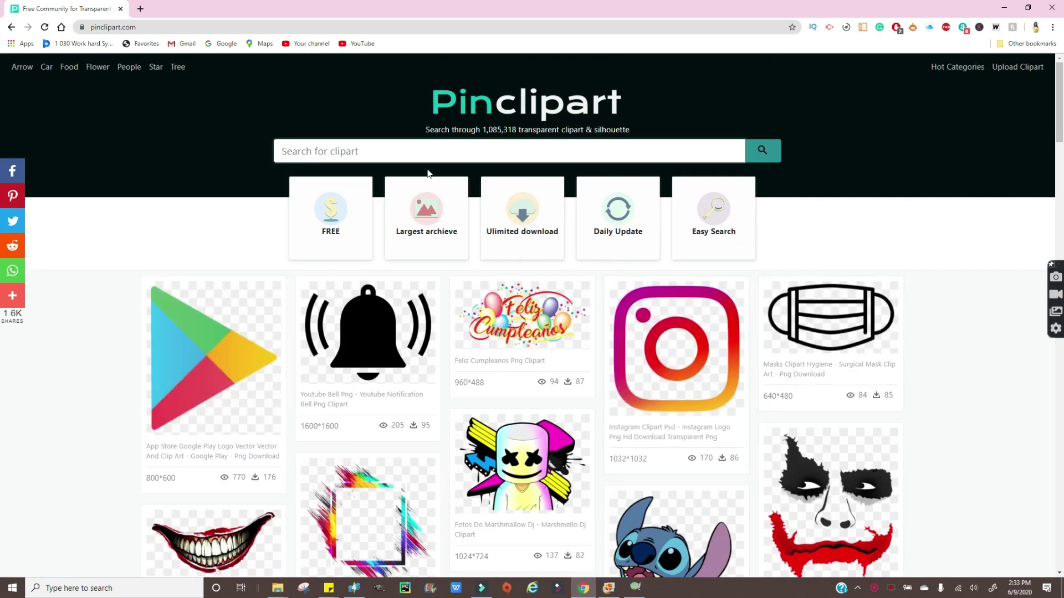
Search the clipart site for "makeup" and open the detail page of the eye and red lips makeup artist logo.
left_click(416, 156)
type("makeup")
key("Return")
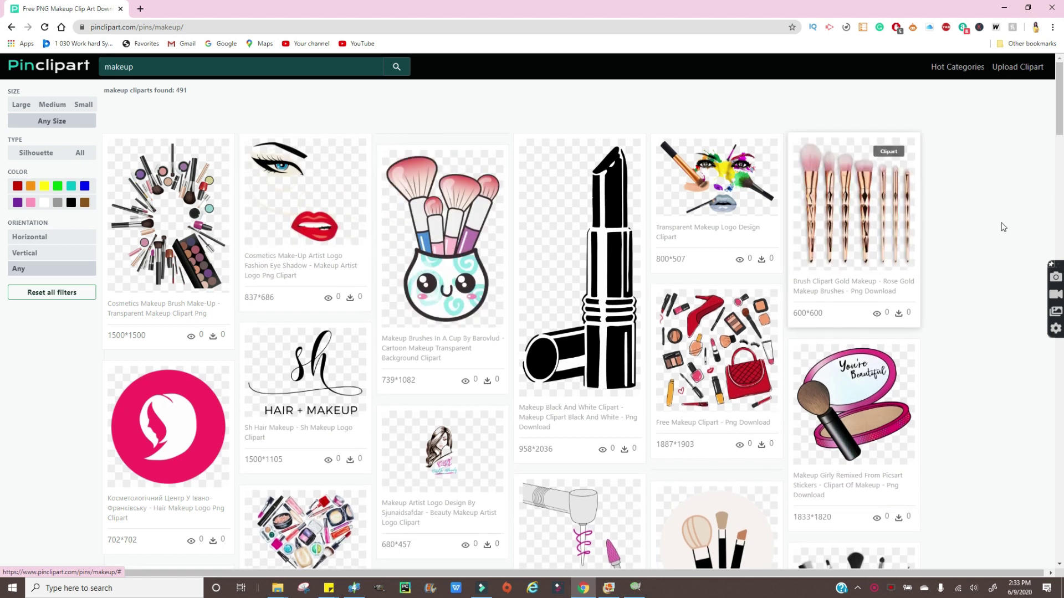
left_click(336, 216)
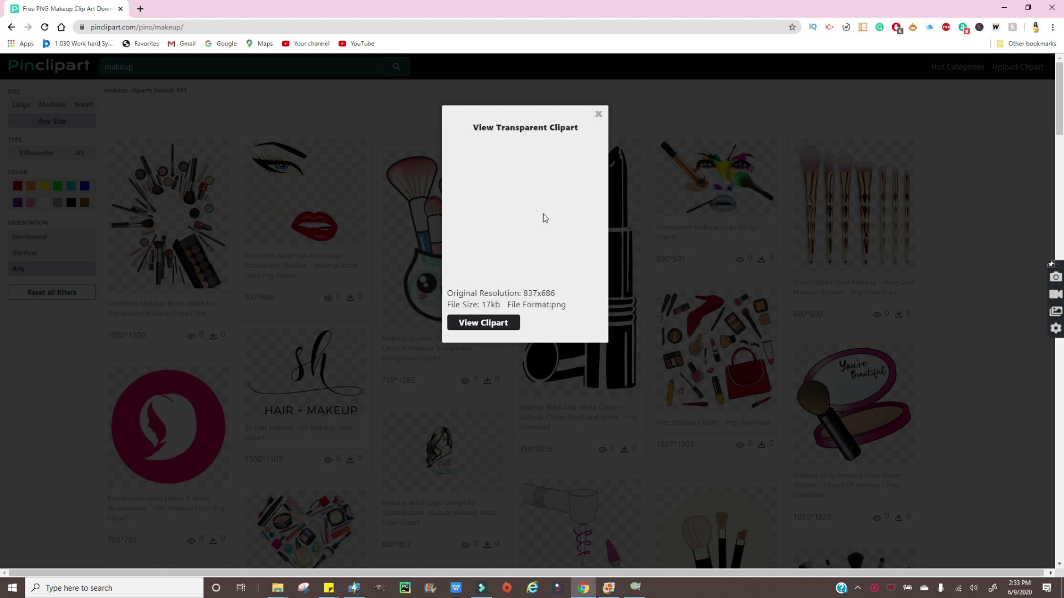
left_click(486, 323)
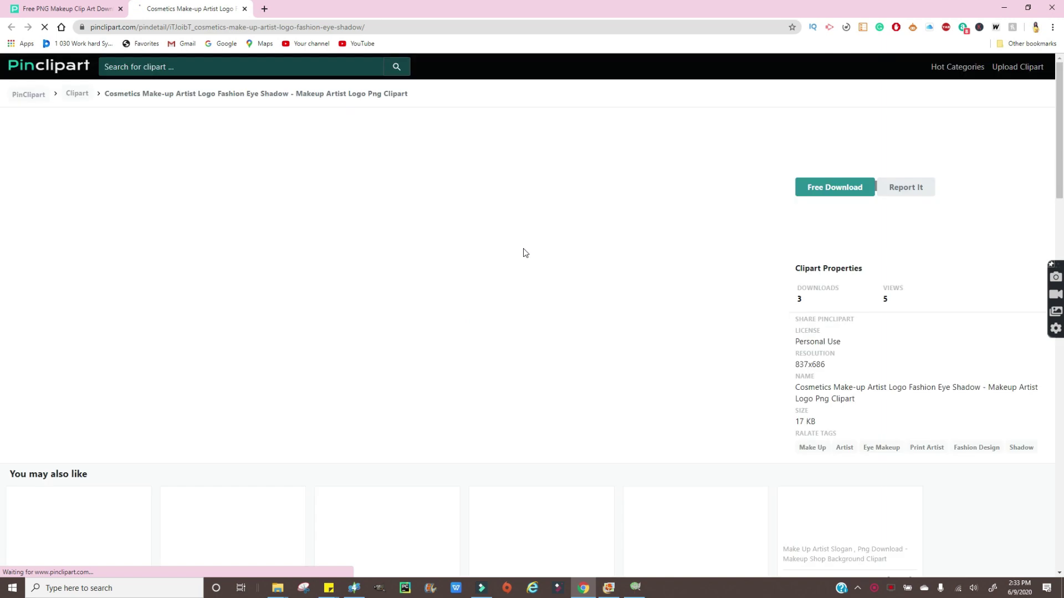
Download the eye and red lips clipart and choose the CC pics folder on the desktop as the save location.
left_click(826, 186)
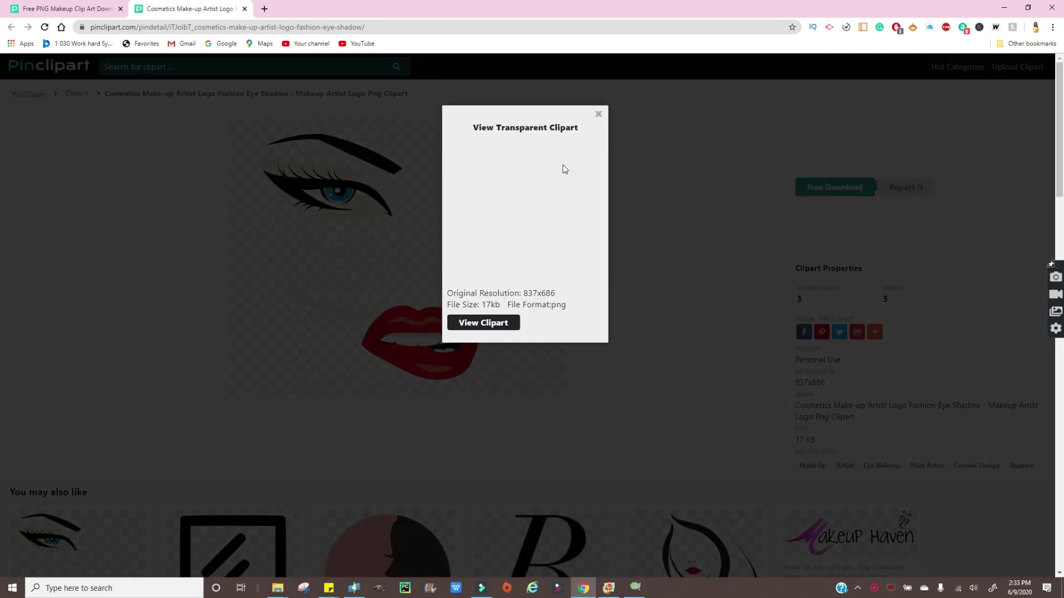
left_click(486, 323)
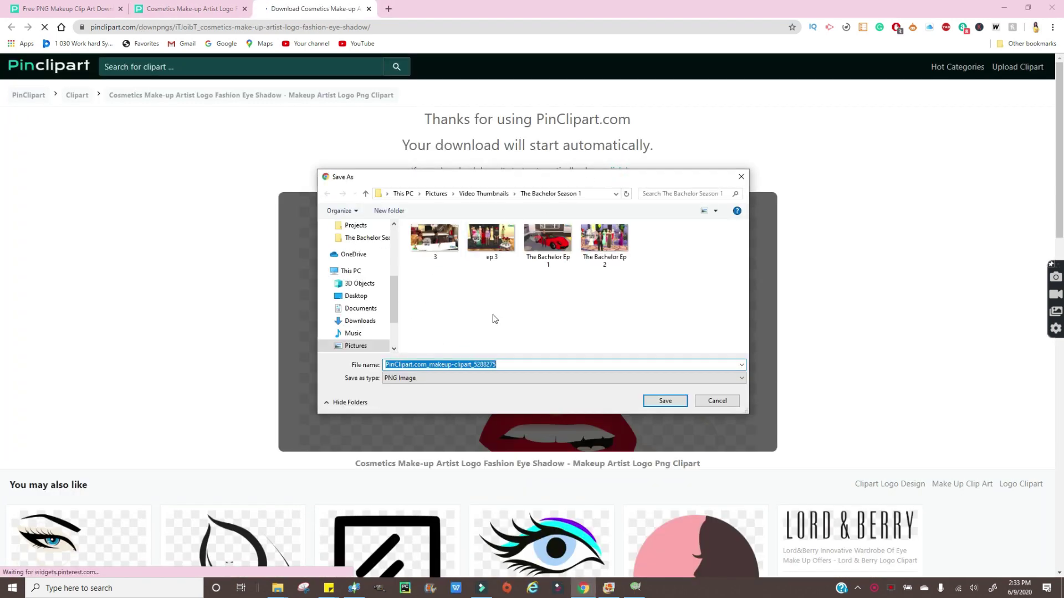
left_click(437, 194)
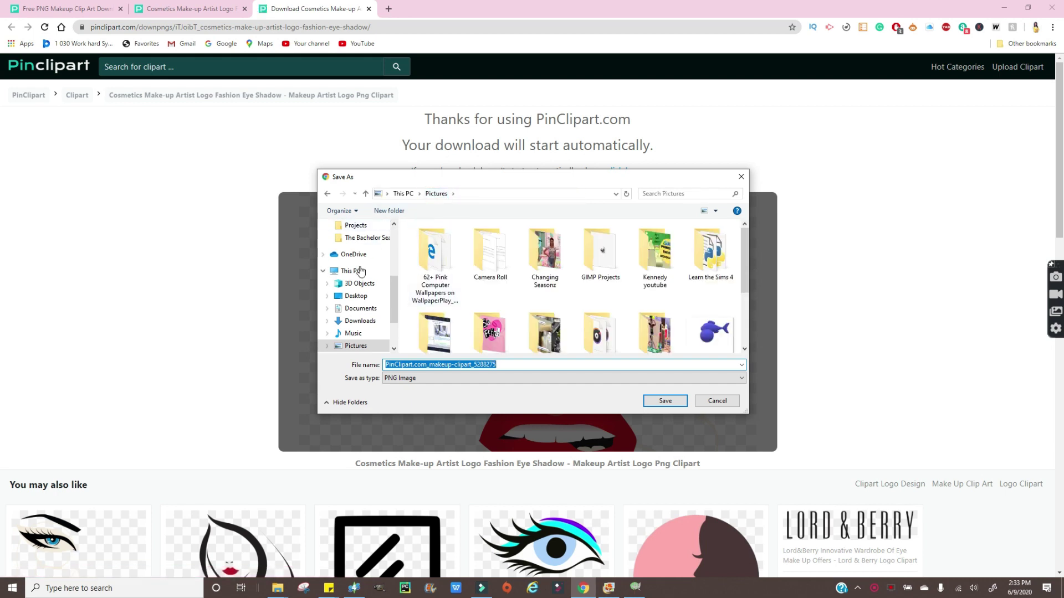
scroll(360, 271, "up", 3)
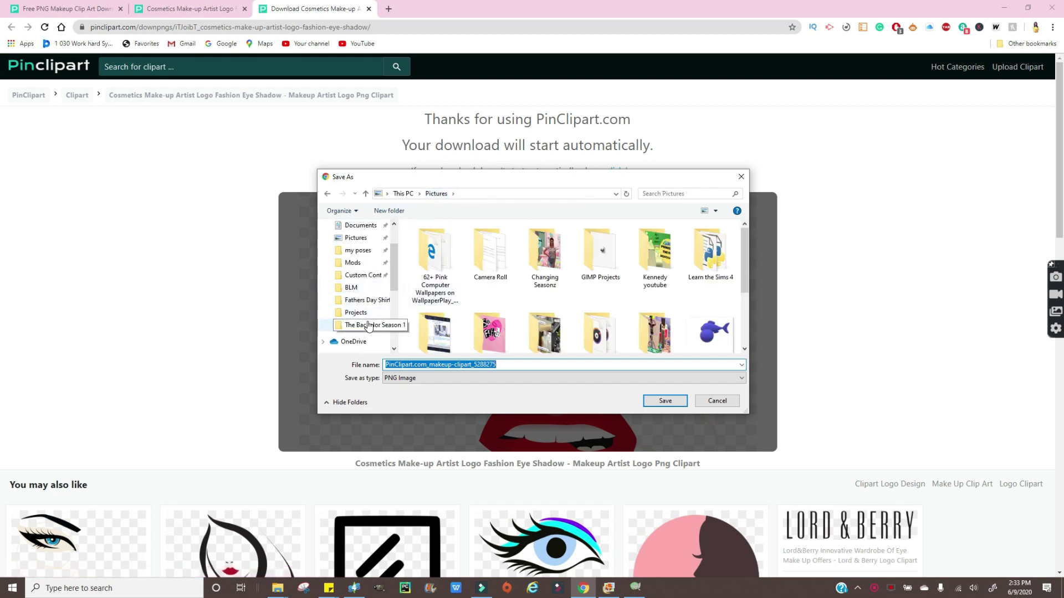
left_click(366, 300)
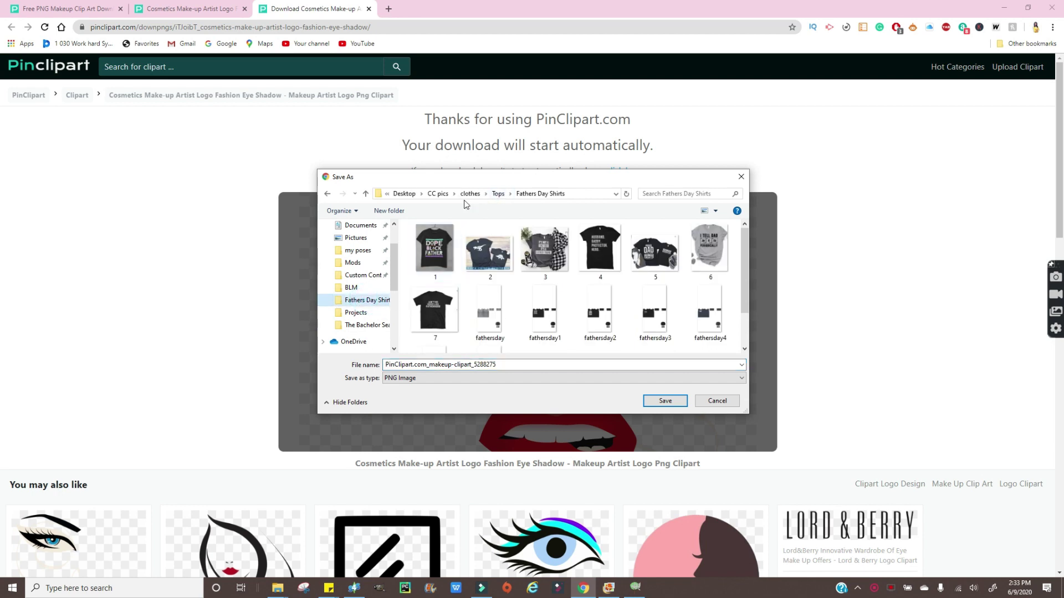
left_click(444, 197)
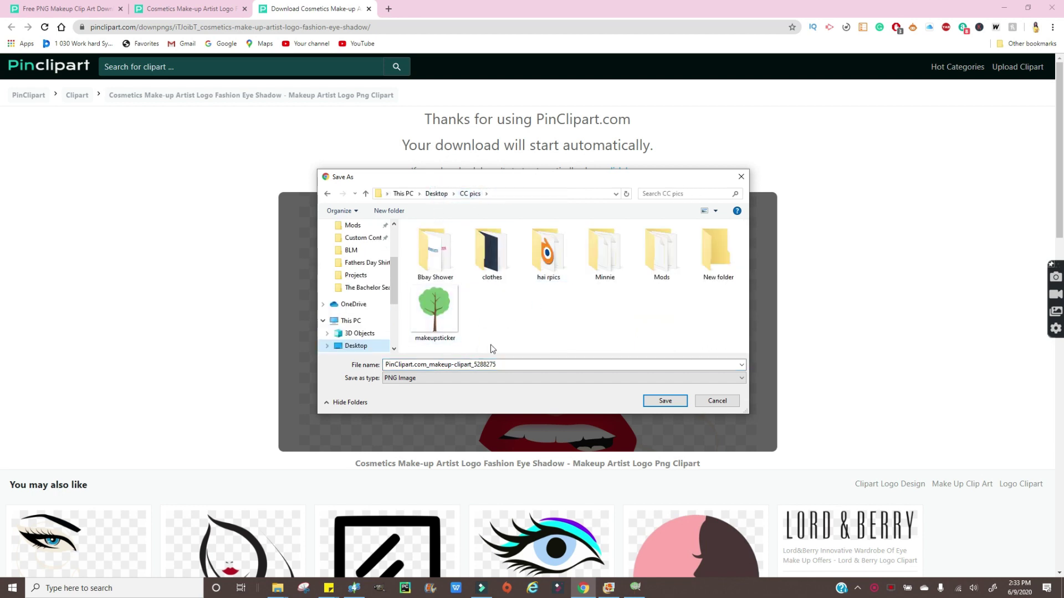
Move the makeupsticker image into New folder within CC pics and open that folder in the save dialog.
double_click(515, 364)
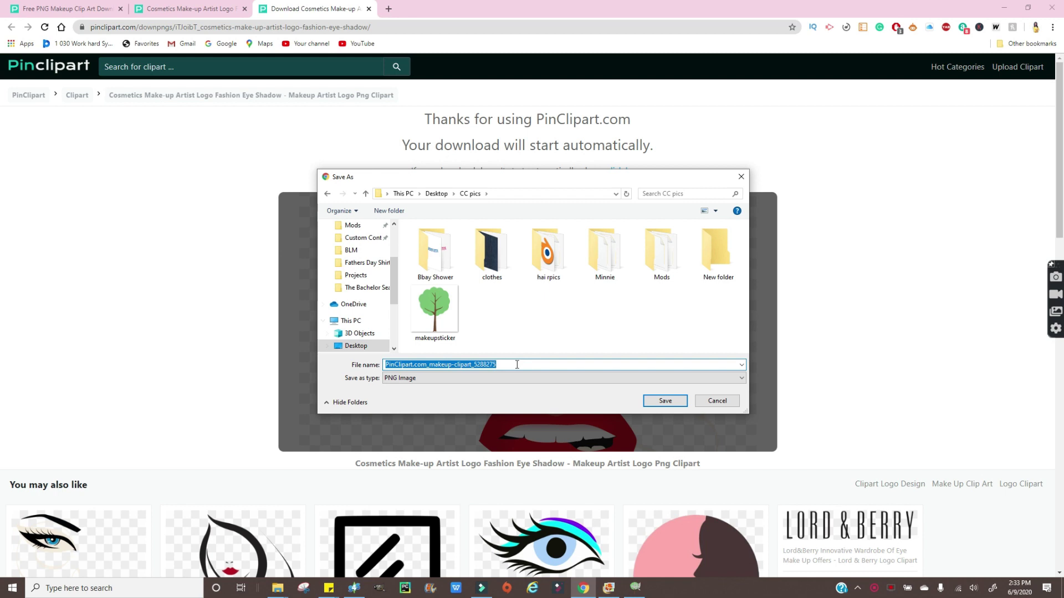
right_click(526, 315)
left_click_drag(435, 310, 709, 255)
double_click(709, 255)
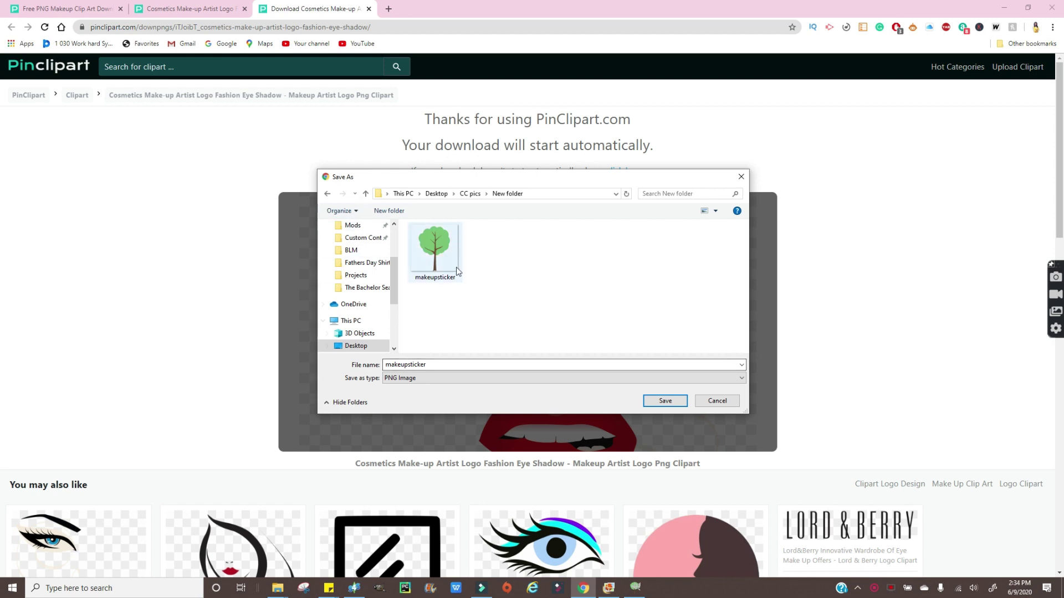
Save the eye and red lips clipart in New folder as 1.
double_click(434, 367)
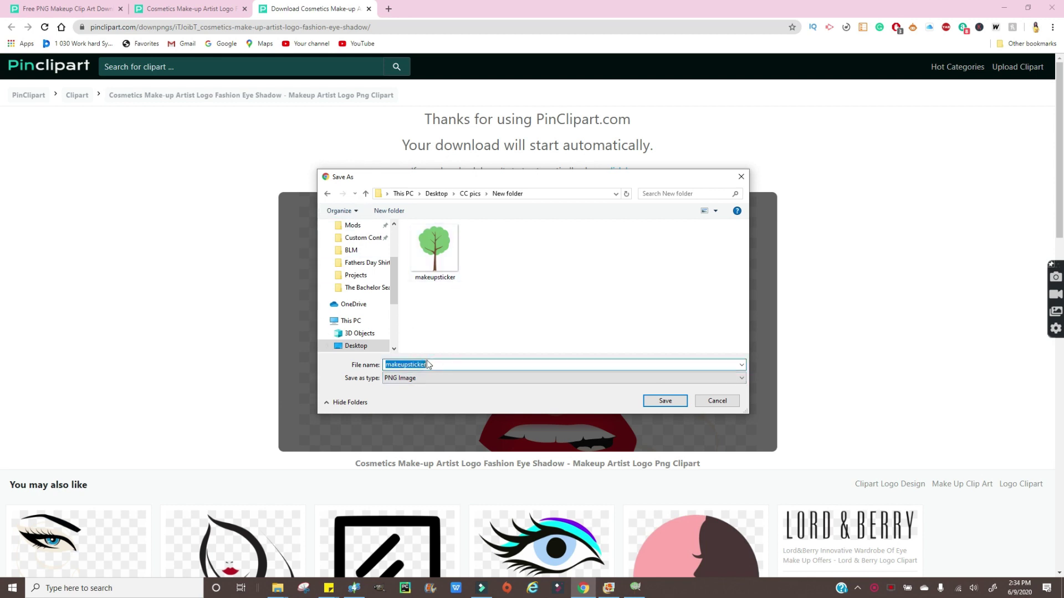
type("1")
key("Return")
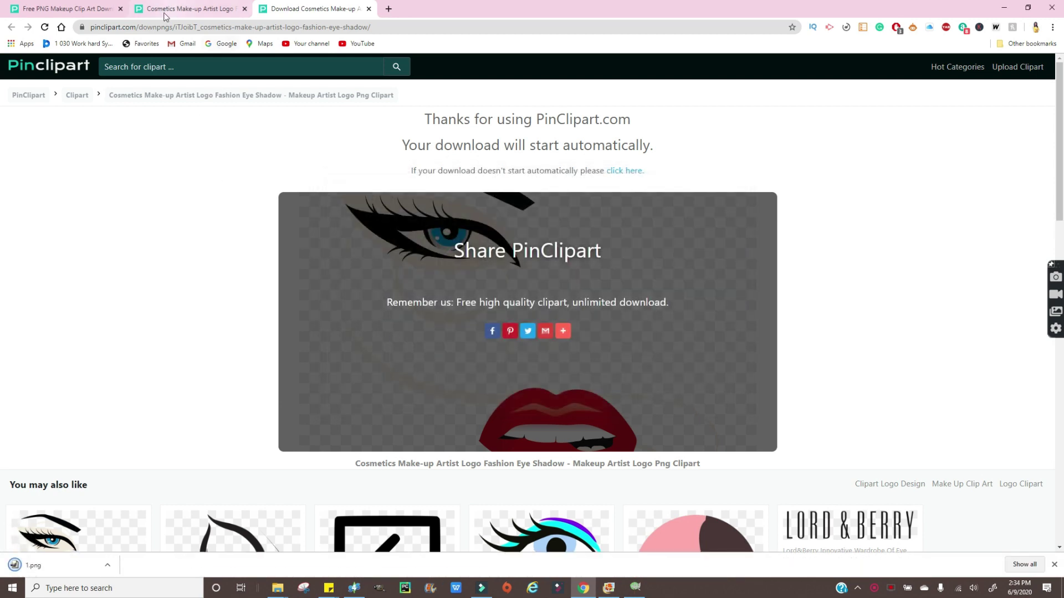
Return to the makeup search results, download the cartoon makeup brushes in a cup clipart and save it as 2.
left_click(171, 10)
left_click(60, 10)
left_click(599, 110)
left_click(508, 263)
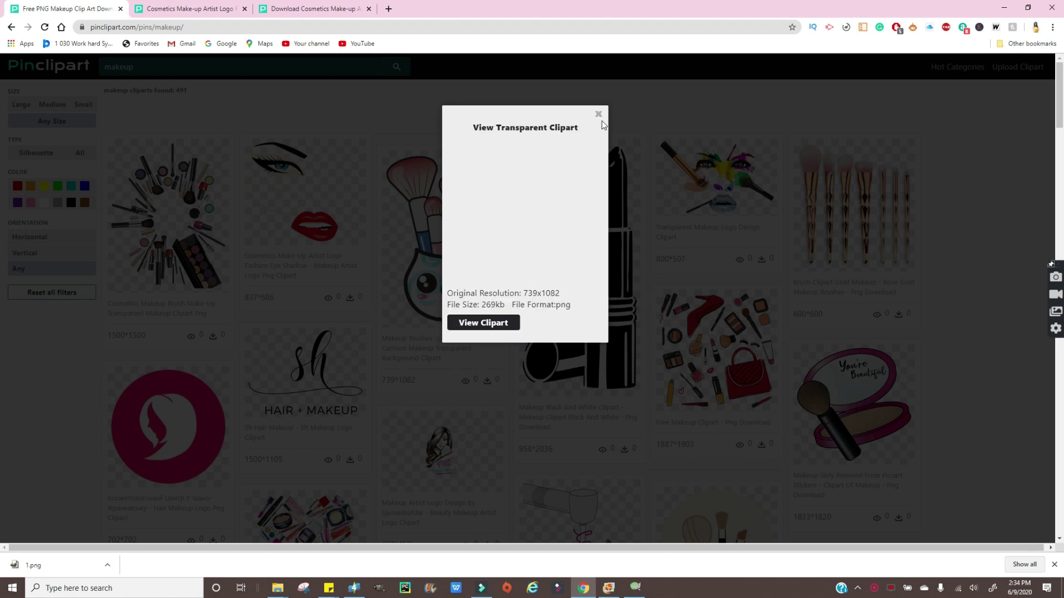
left_click(495, 327)
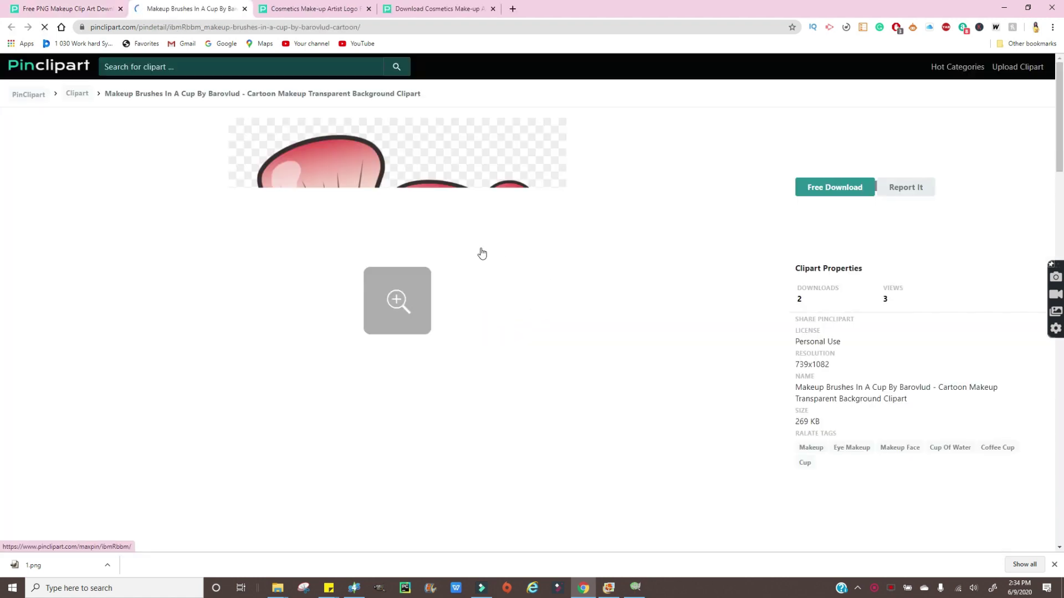
left_click(831, 191)
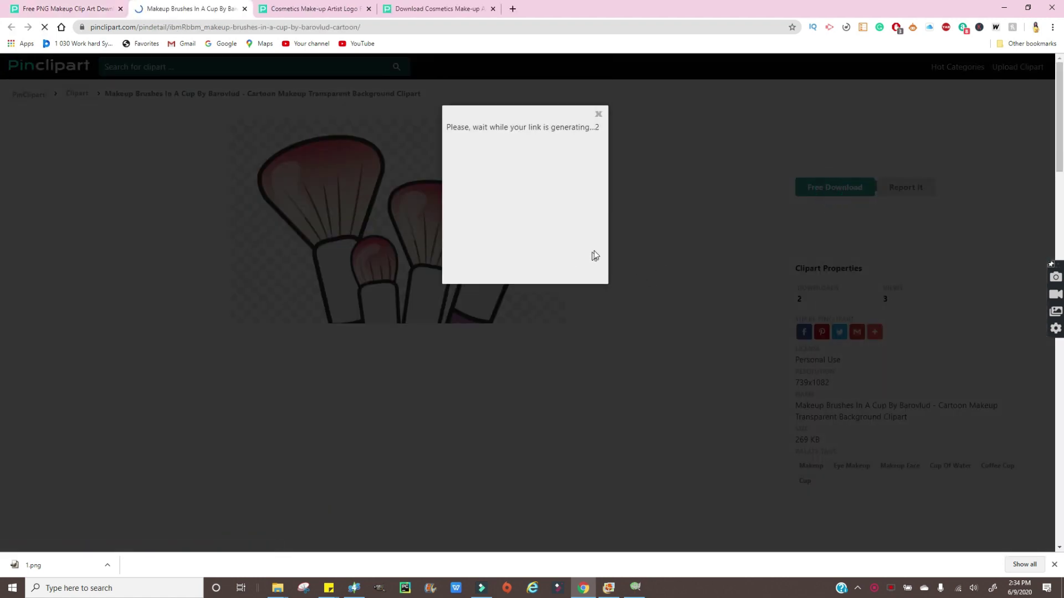
left_click(597, 113)
type("2")
key("Return")
From the makeup results, download the rose gold makeup brushes clipart and save it as 3.
left_click(67, 8)
left_click(599, 111)
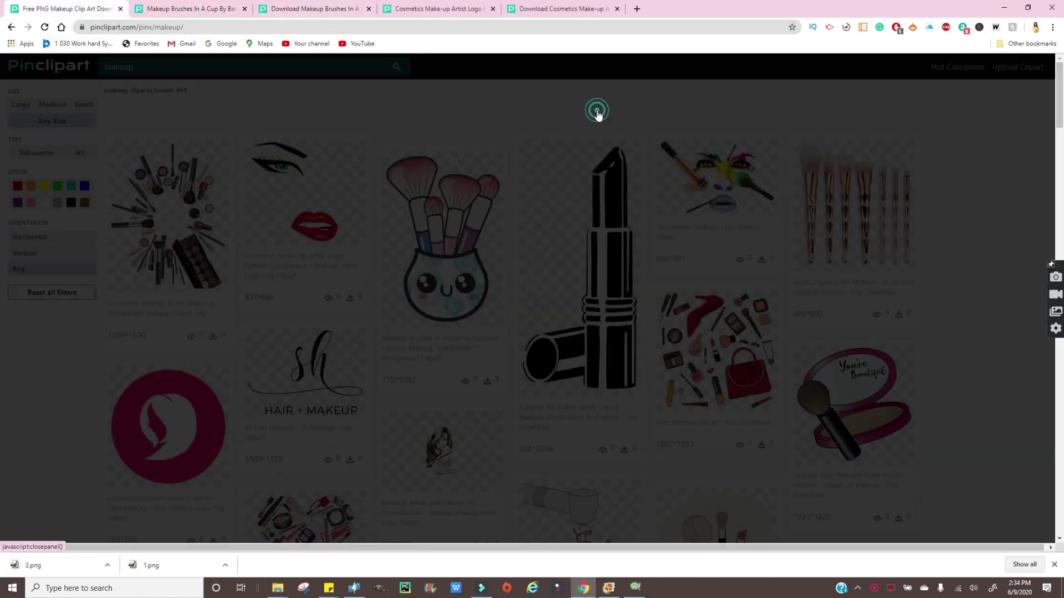
left_click(922, 206)
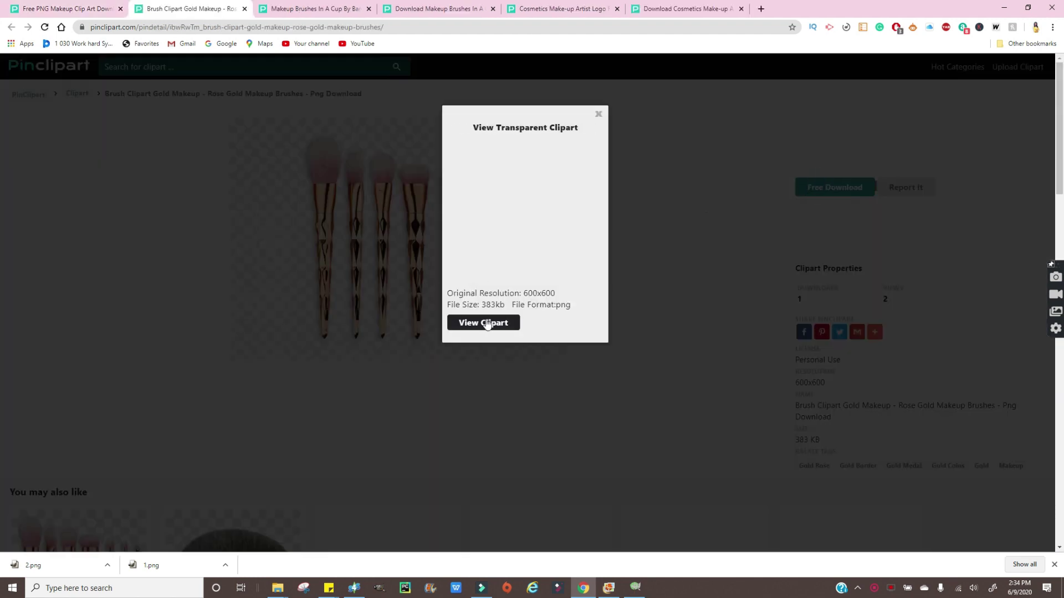
left_click(483, 321)
type("3")
key("Return")
From the makeup results, download the Transparent Makeup Logo Design clipart with the colorful face and save it as 4.
left_click(66, 8)
left_click(598, 114)
left_click(773, 238)
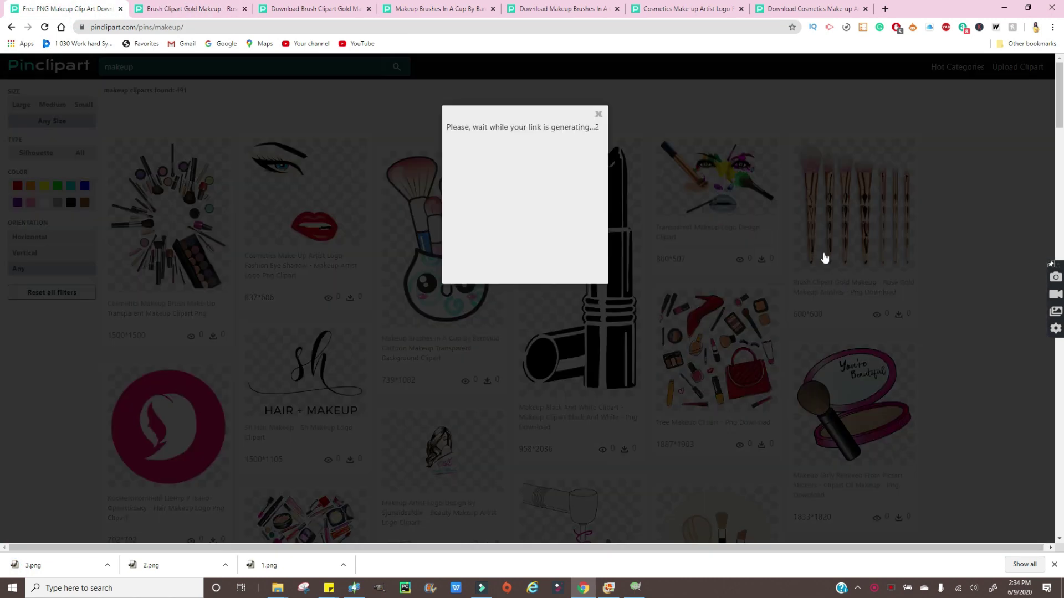
left_click(490, 327)
left_click(856, 187)
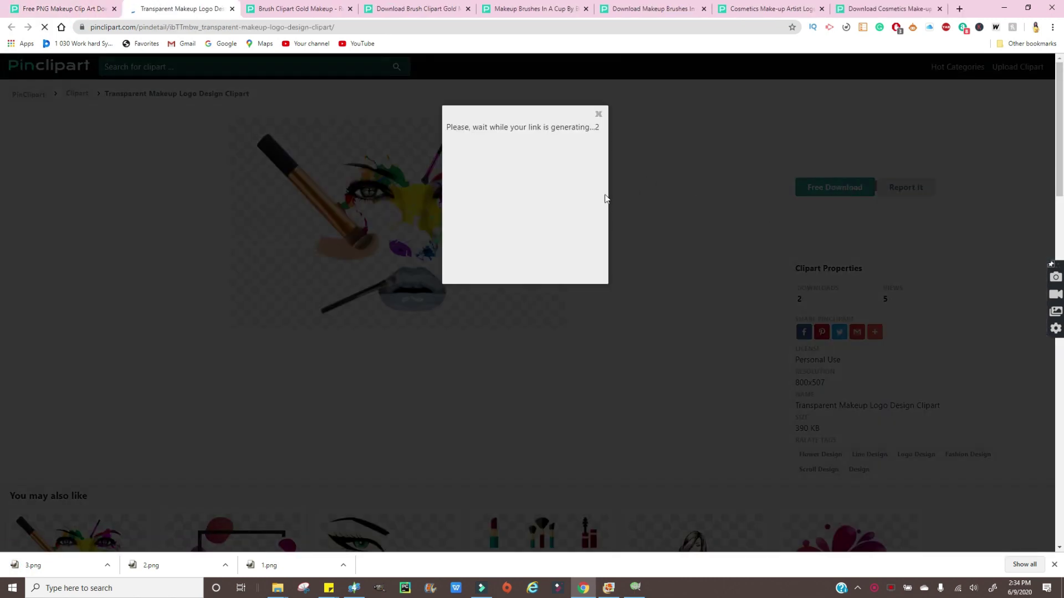
left_click(486, 327)
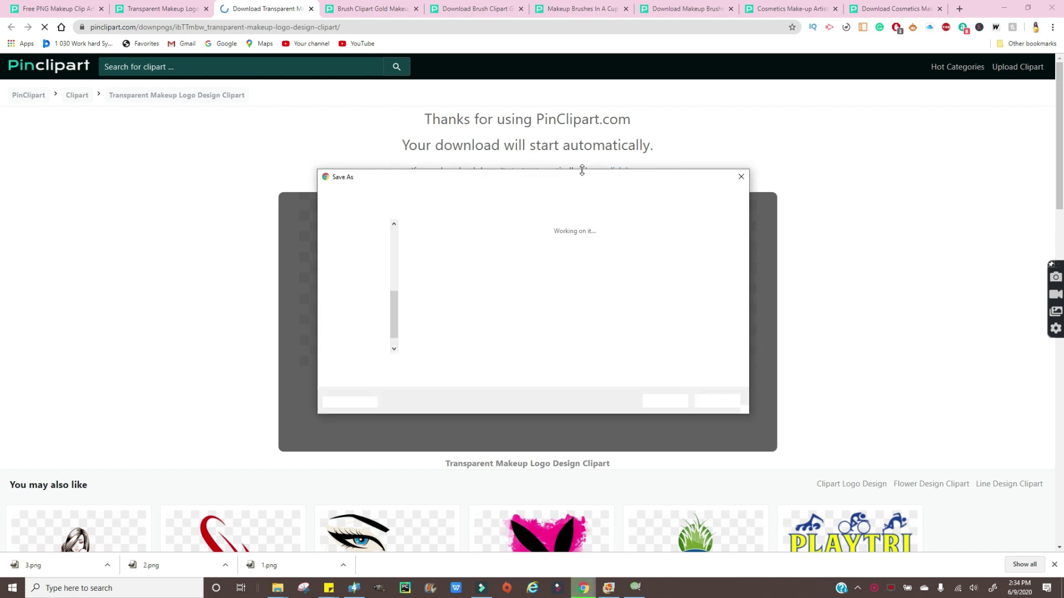
type("4")
key("Return")
Find the pink lips Mouth Lipstick Makeup clipart further down the makeup results, download it and save it as 5.
key("ctrl+shift+Tab")
key("ctrl+shift+Tab")
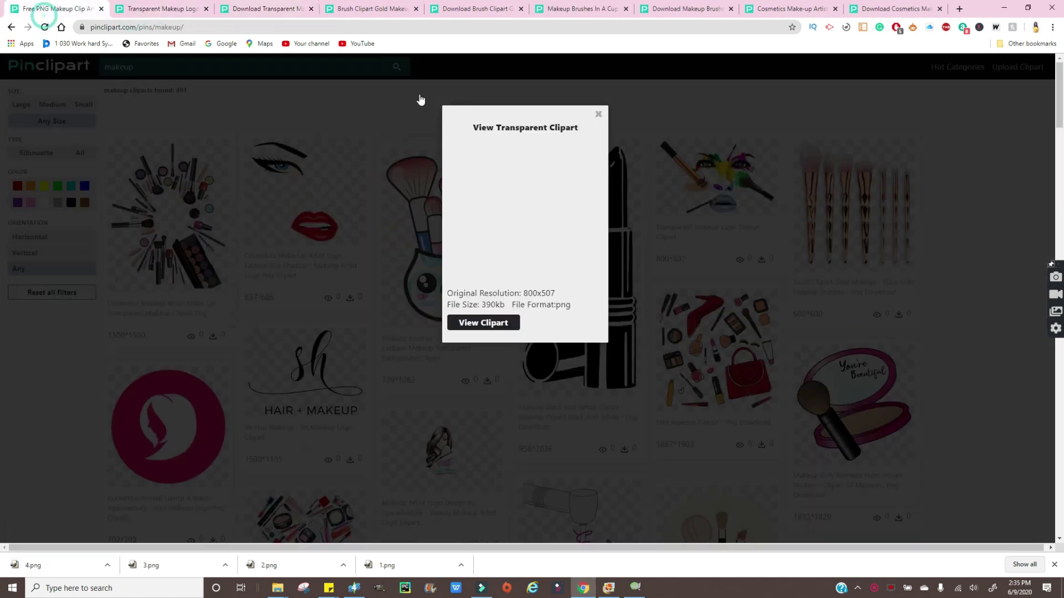
left_click(420, 100)
scroll(775, 368, "down", 1)
scroll(923, 358, "down", 3)
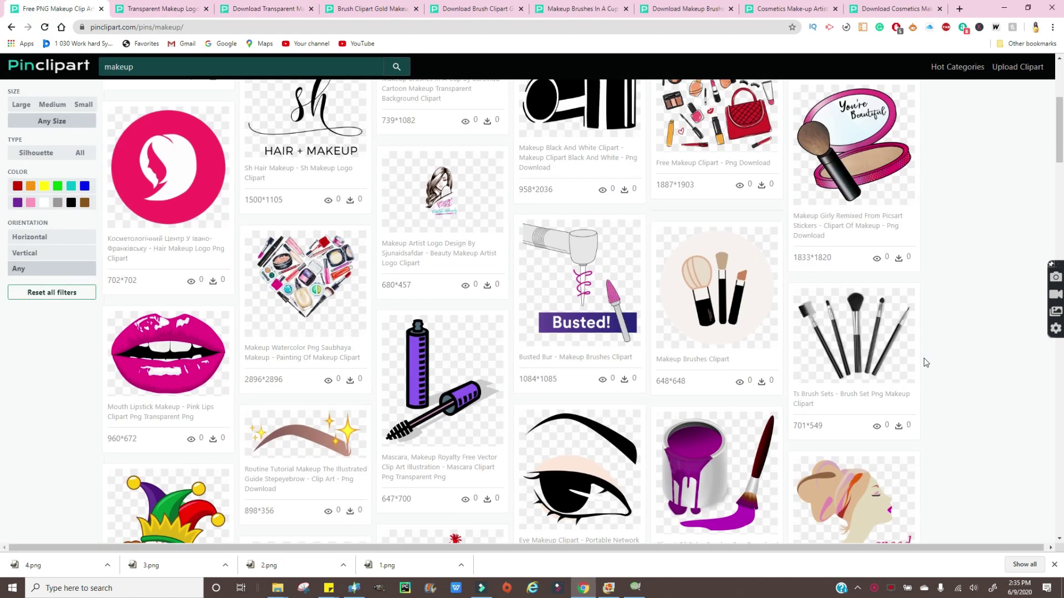
scroll(603, 355, "down", 3)
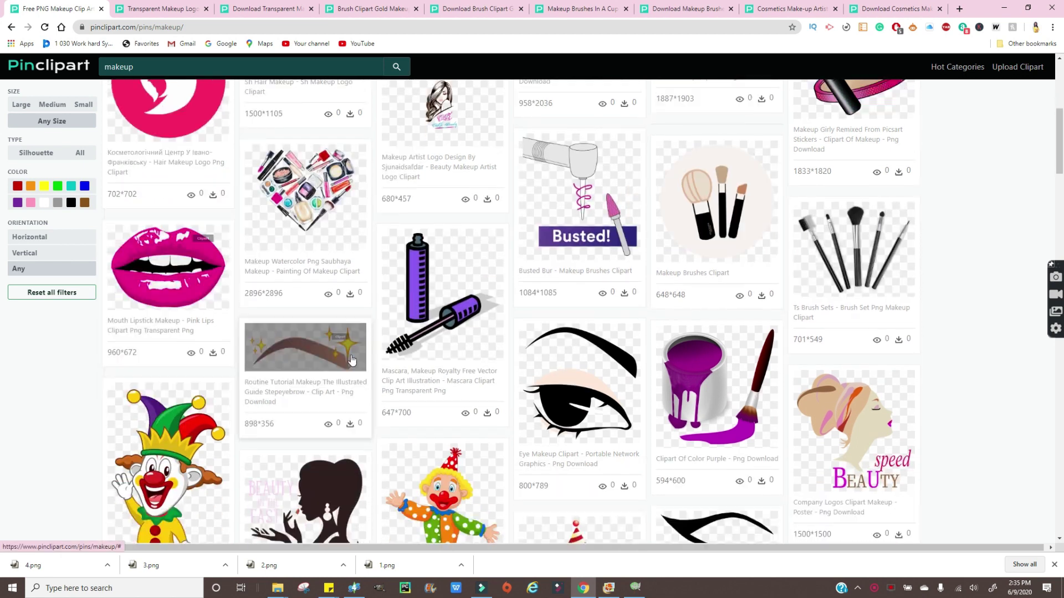
left_click(428, 198)
left_click(491, 327)
left_click(534, 282)
left_click(480, 324)
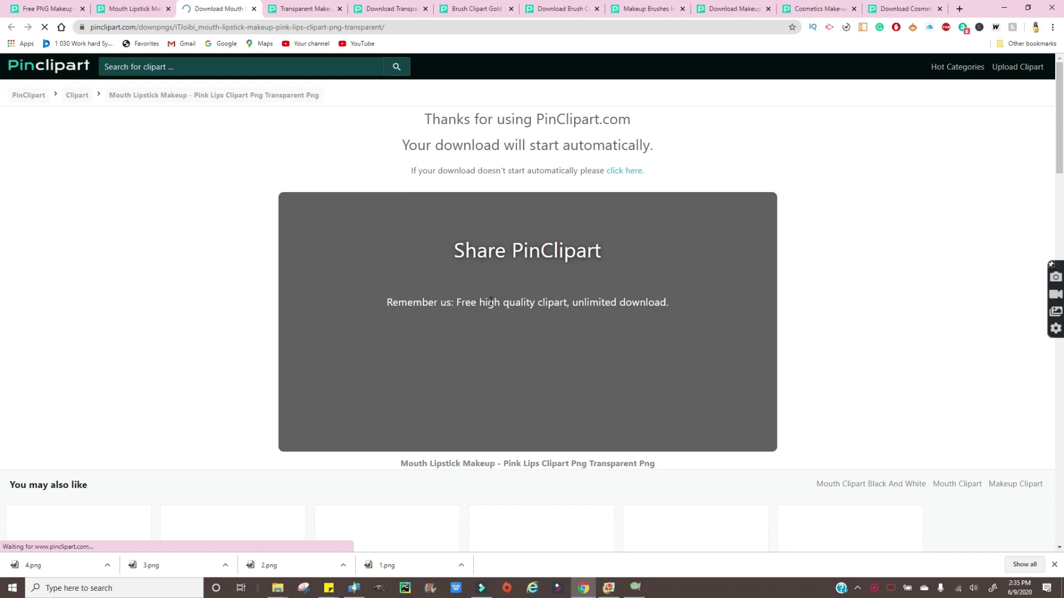
left_click(628, 173)
type("5")
key("Return")
Return to the makeup search results and look through the further clipart for another sticker design.
left_click(133, 8)
left_click(599, 115)
left_click(47, 8)
left_click(529, 417)
scroll(529, 417, "down", 9)
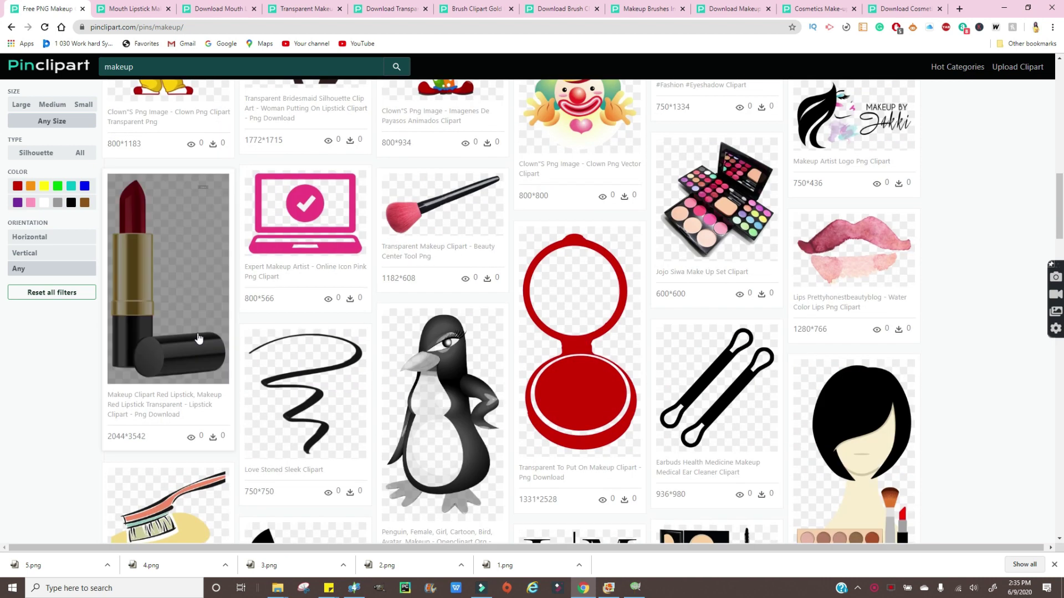
scroll(175, 360, "down", 9)
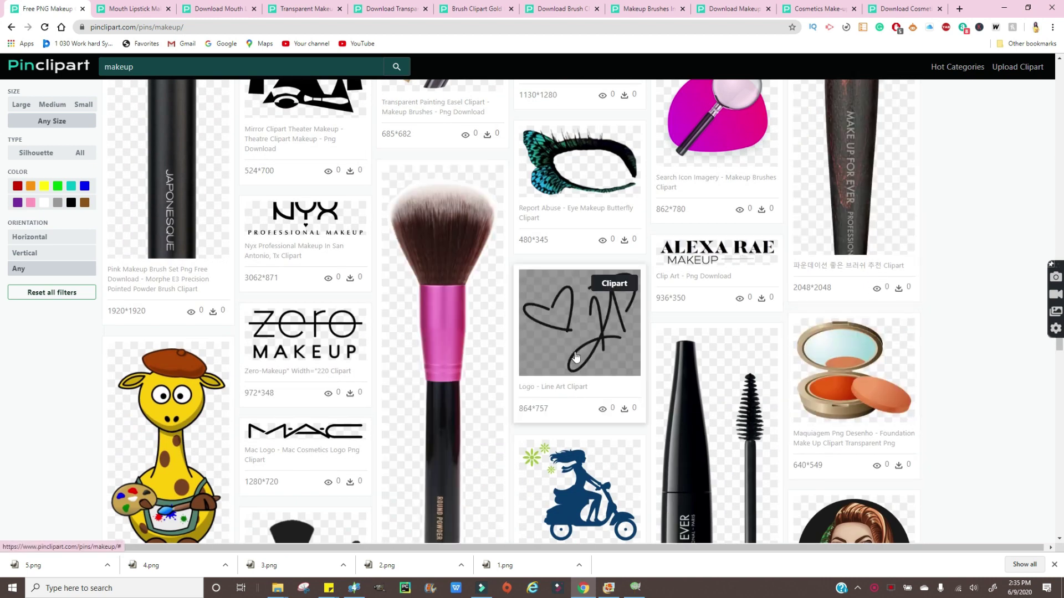
scroll(609, 360, "down", 8)
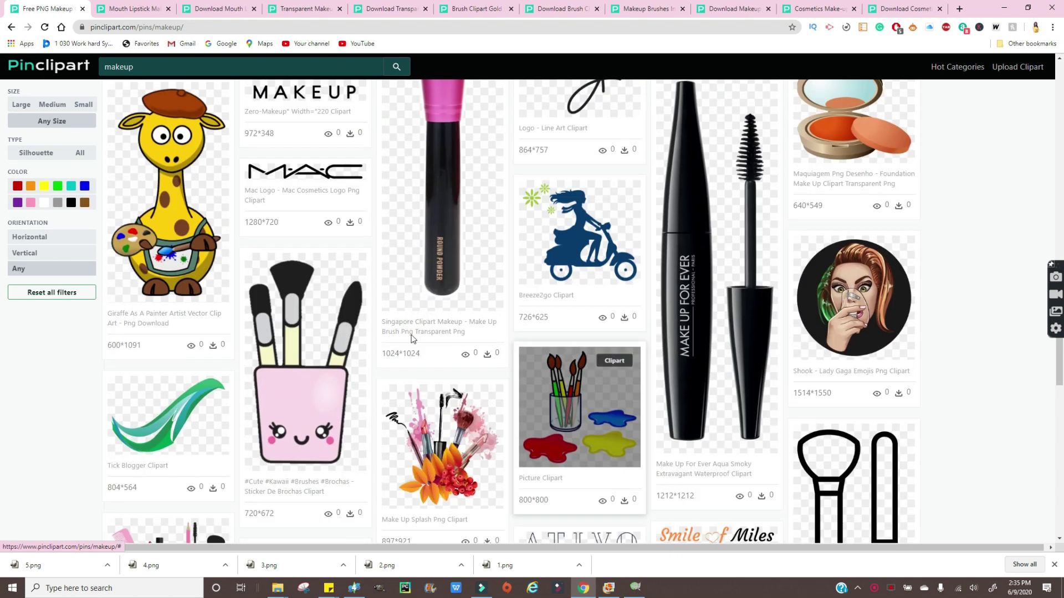
scroll(436, 289, "down", 20)
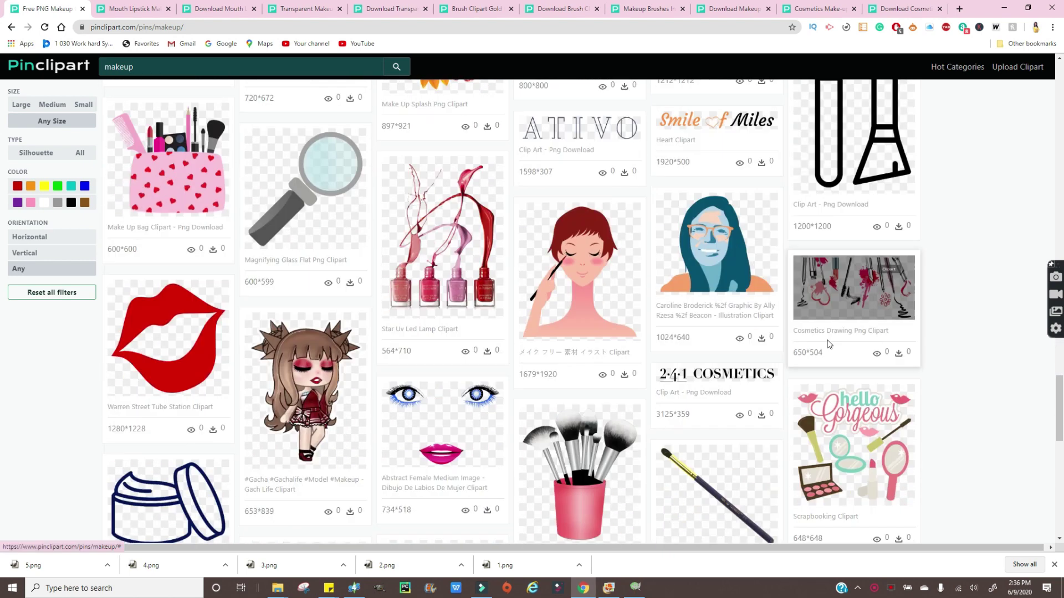
scroll(948, 359, "up", 18)
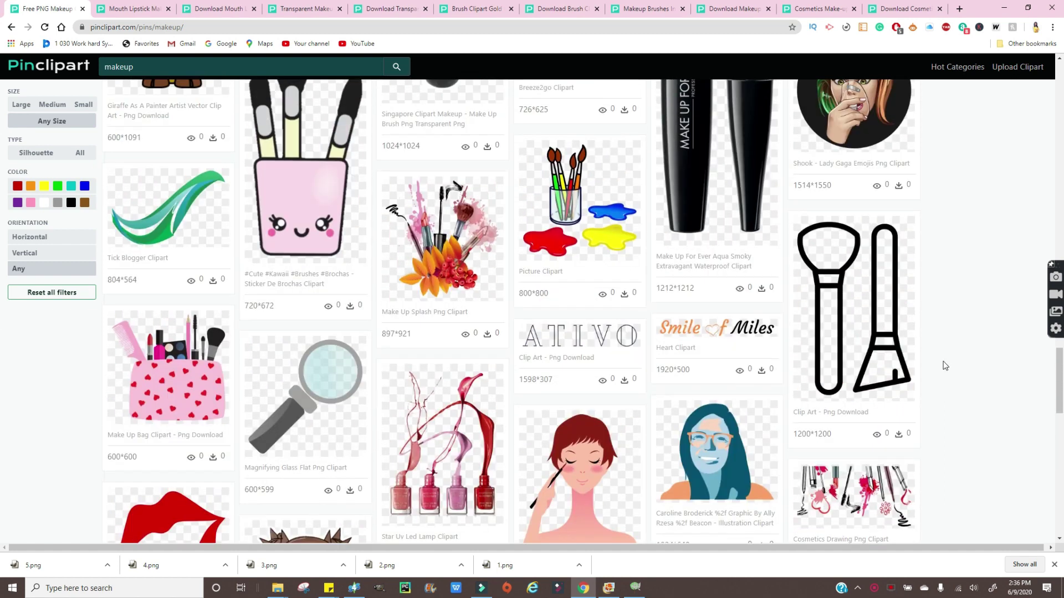
Download the Make Up Splash clipart, save it as 6 and return to the makeup search results.
left_click(465, 439)
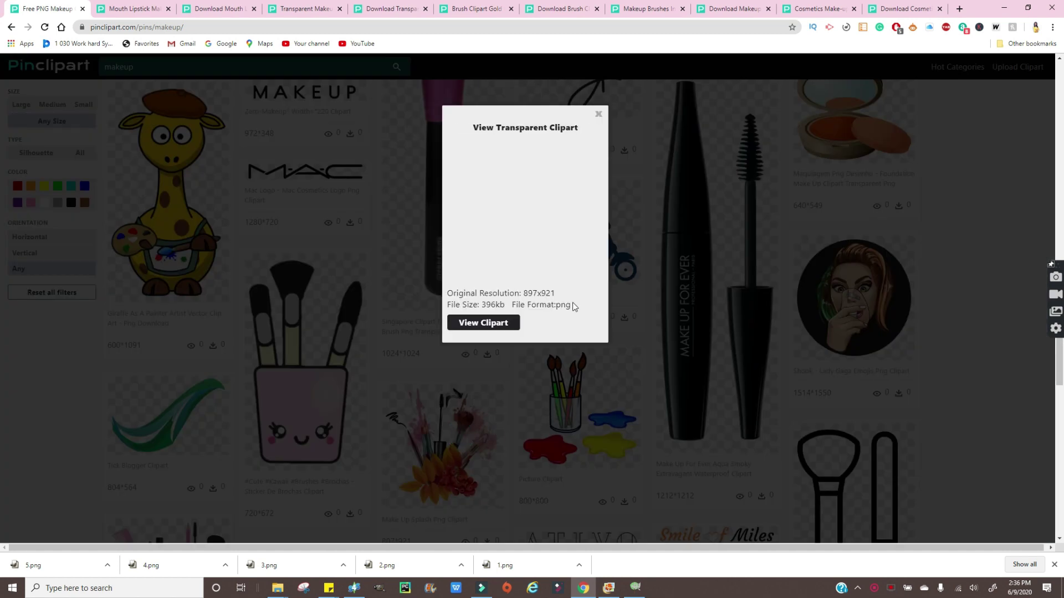
left_click(483, 322)
left_click(847, 187)
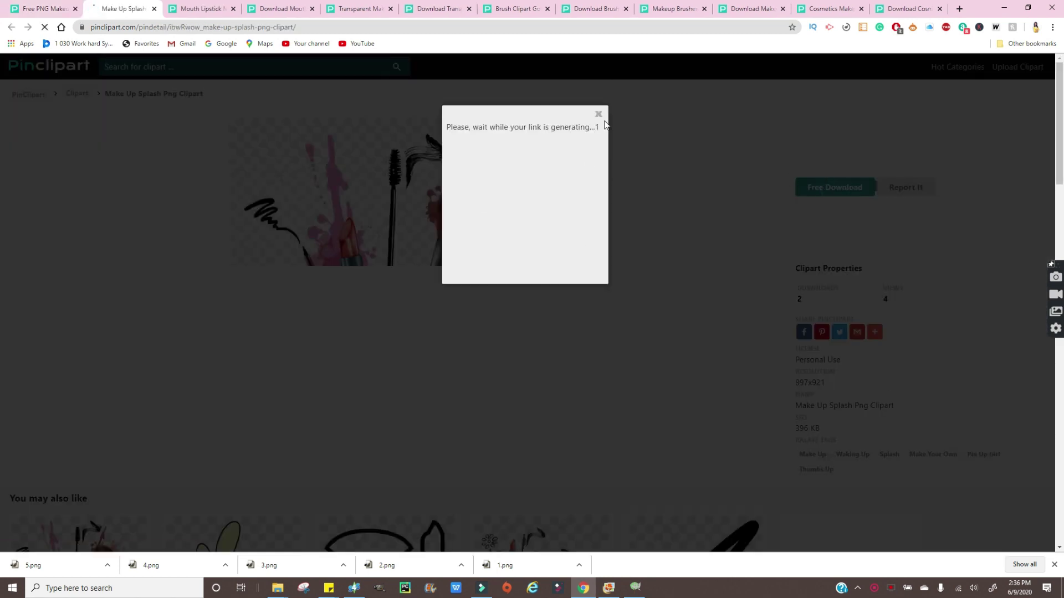
left_click(515, 321)
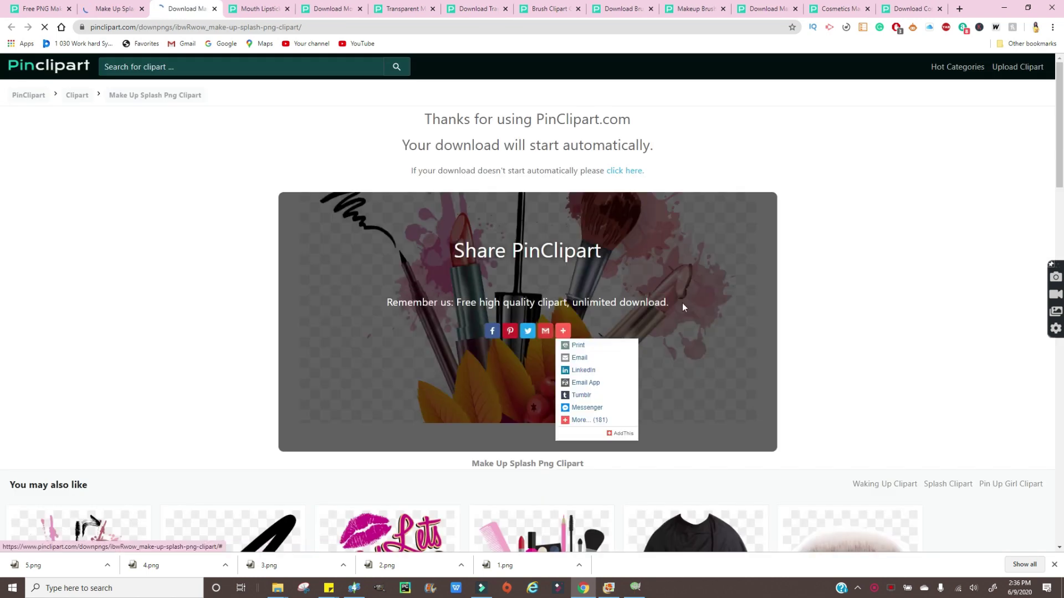
left_click(635, 173)
type("6")
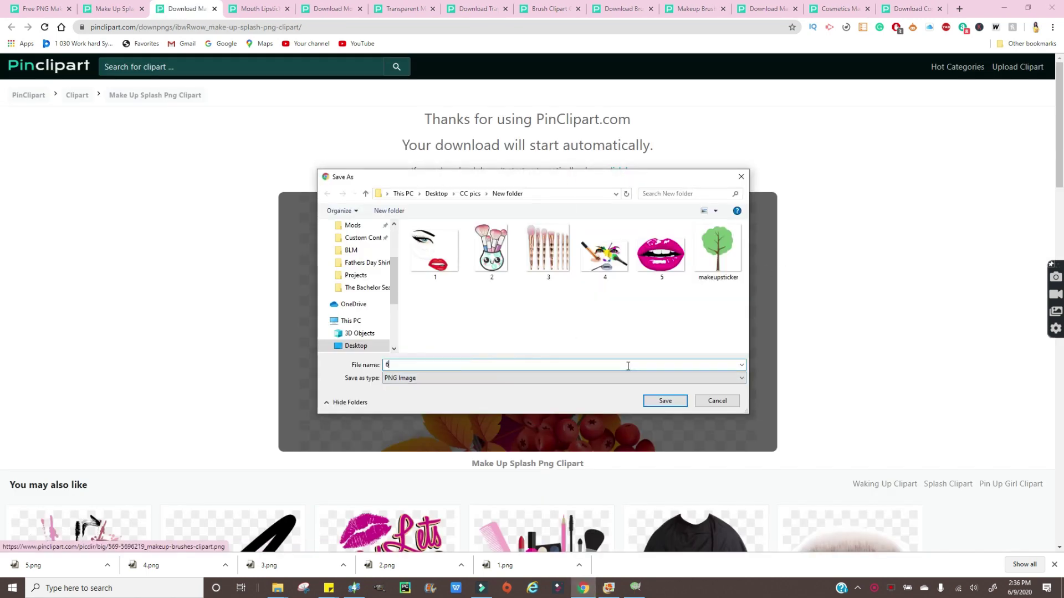
key("Return")
left_click(39, 9)
left_click(519, 92)
Switch to the CC pics window in File Explorer and open New folder.
mouse_move(278, 588)
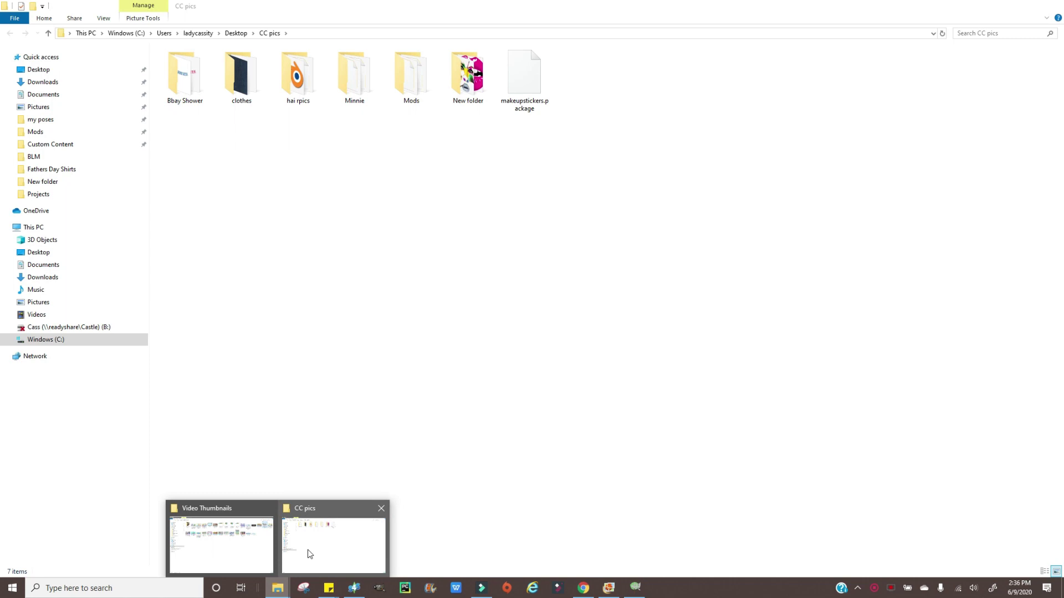
left_click(332, 536)
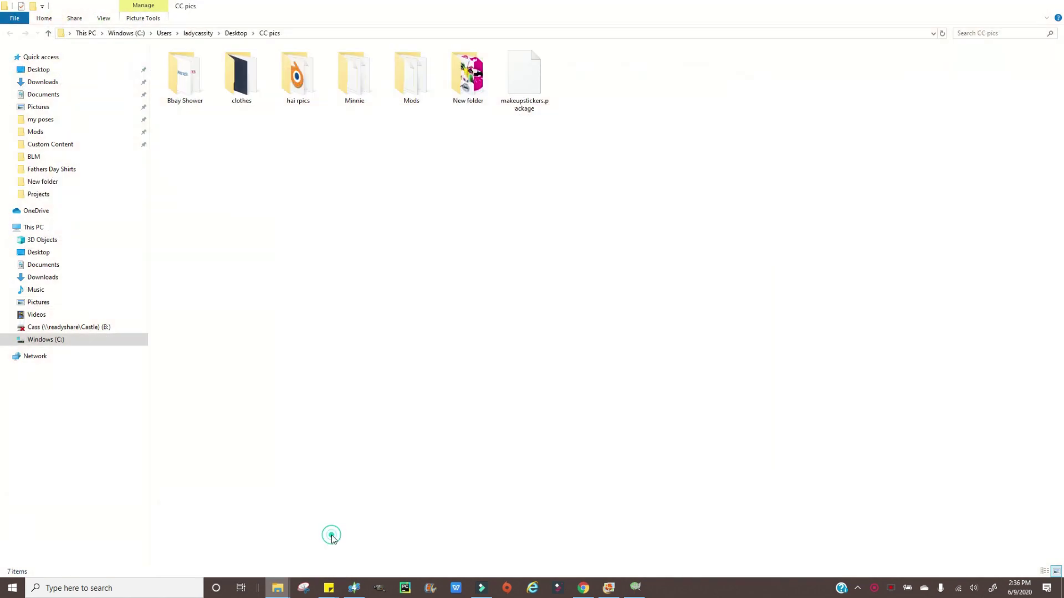
double_click(467, 75)
Open the clipart images 1 to 6 from New folder in GIMP.
left_click_drag(568, 77, 276, 104)
left_click_drag(474, 135, 183, 73)
right_click(183, 73)
left_click(244, 273)
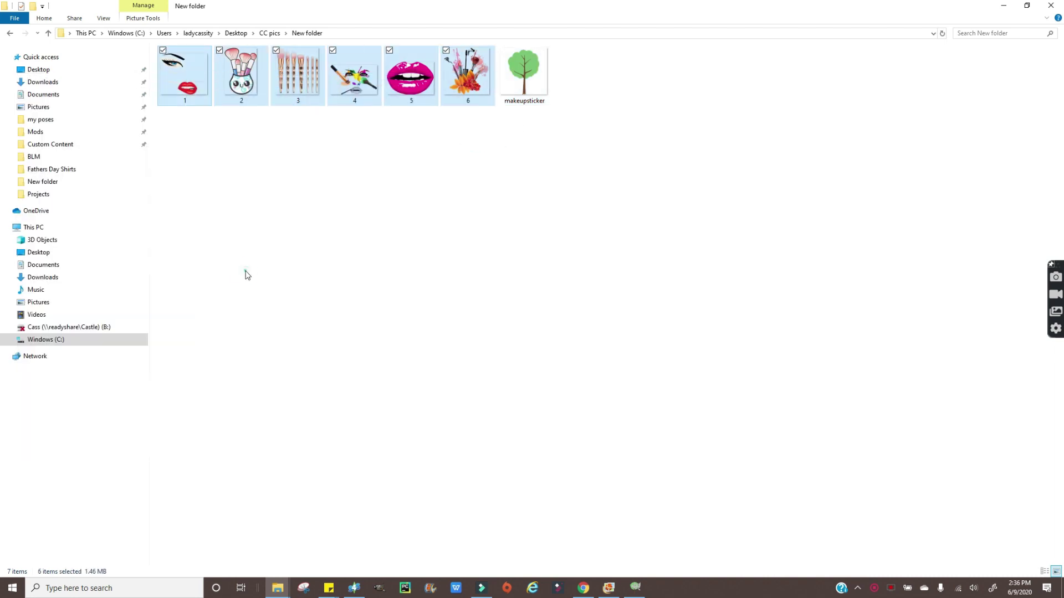
left_click(245, 273)
left_click(186, 90)
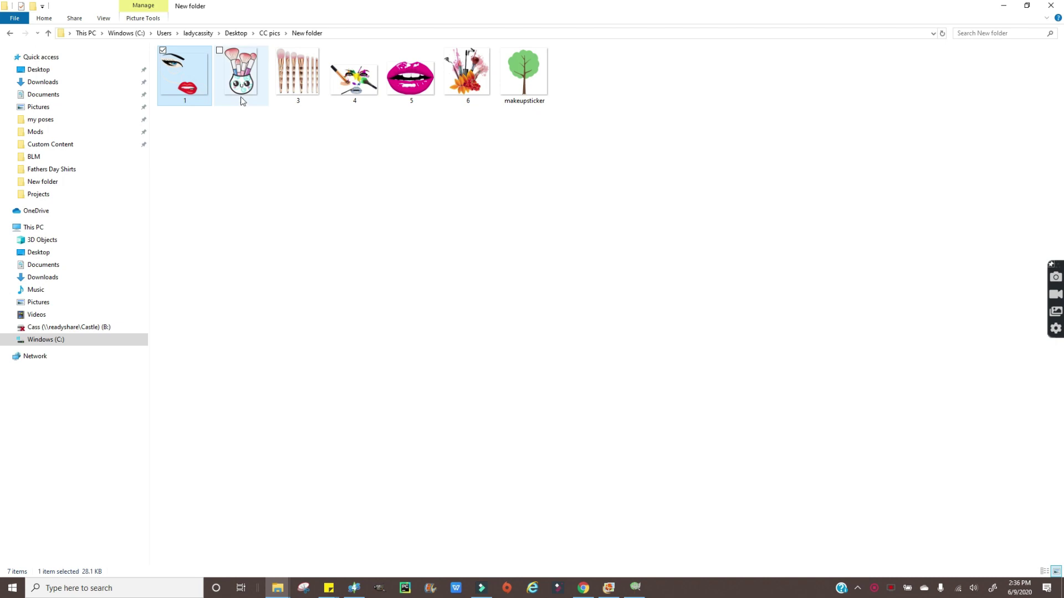
left_click(241, 77)
left_click(284, 85)
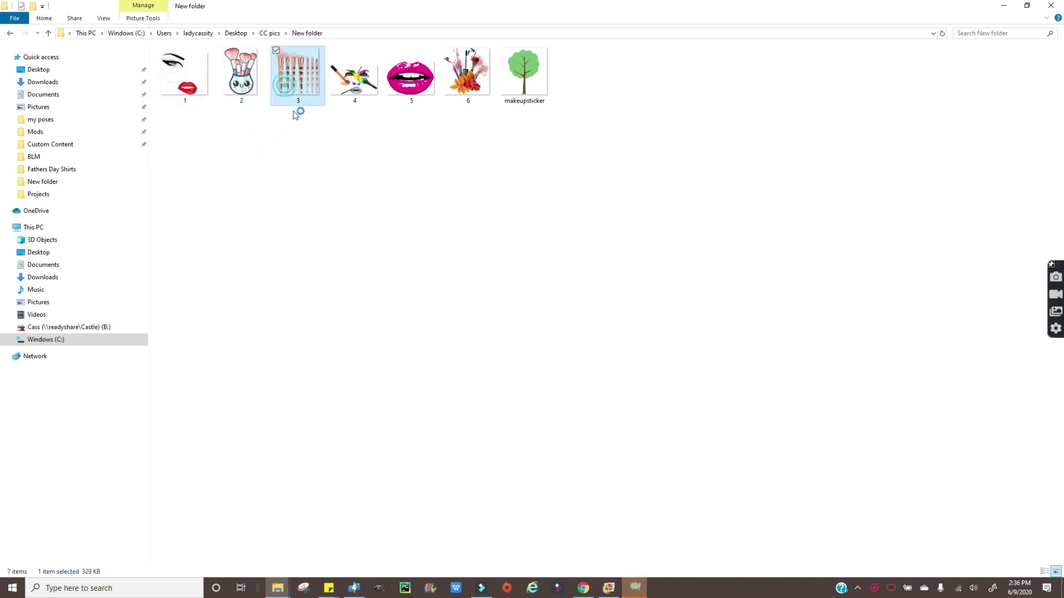
left_click(348, 92)
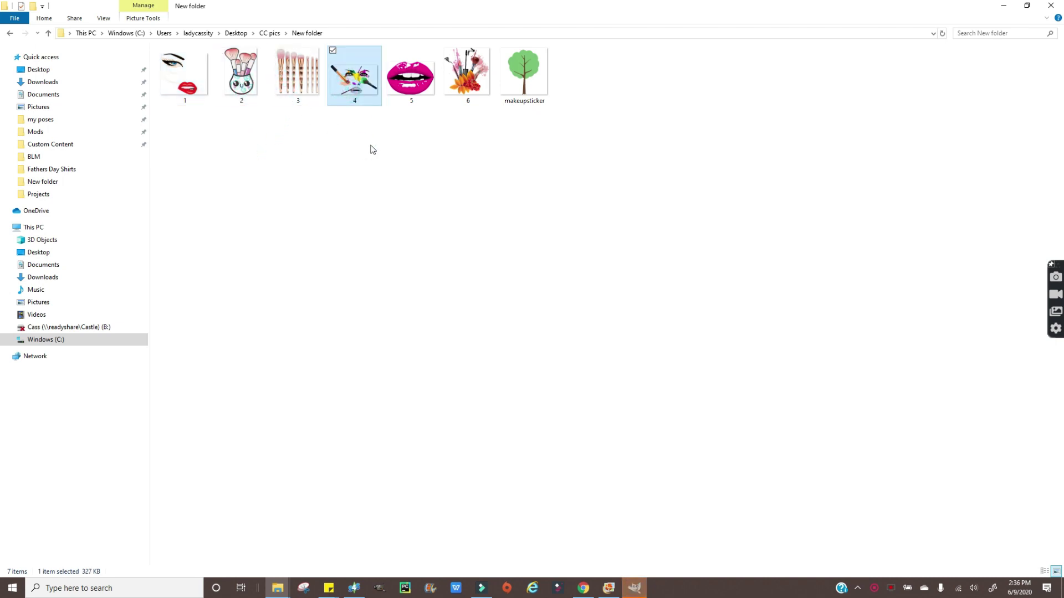
left_click(410, 83)
left_click(463, 84)
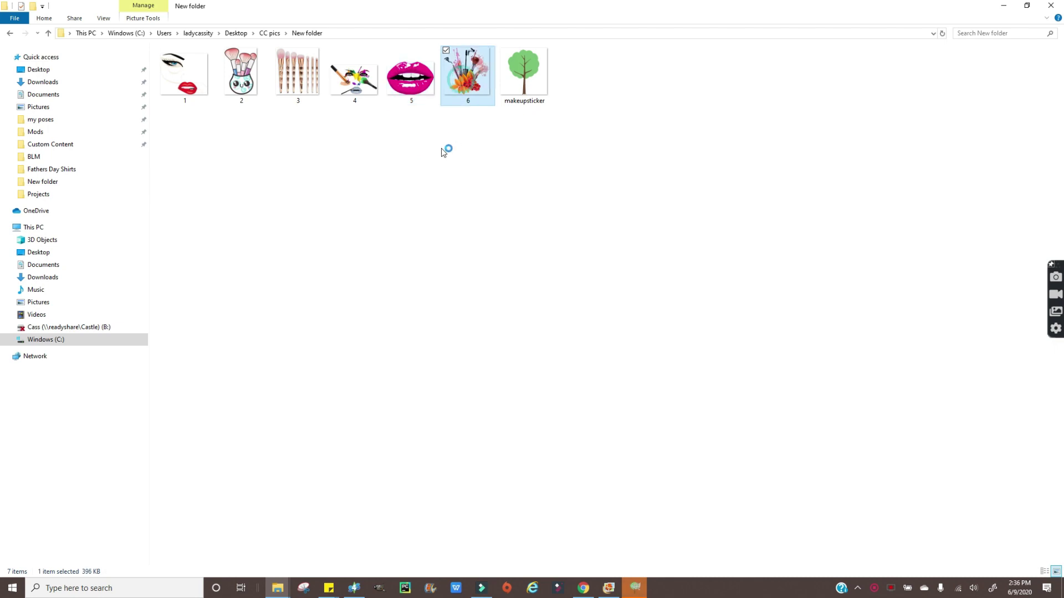
left_click(645, 590)
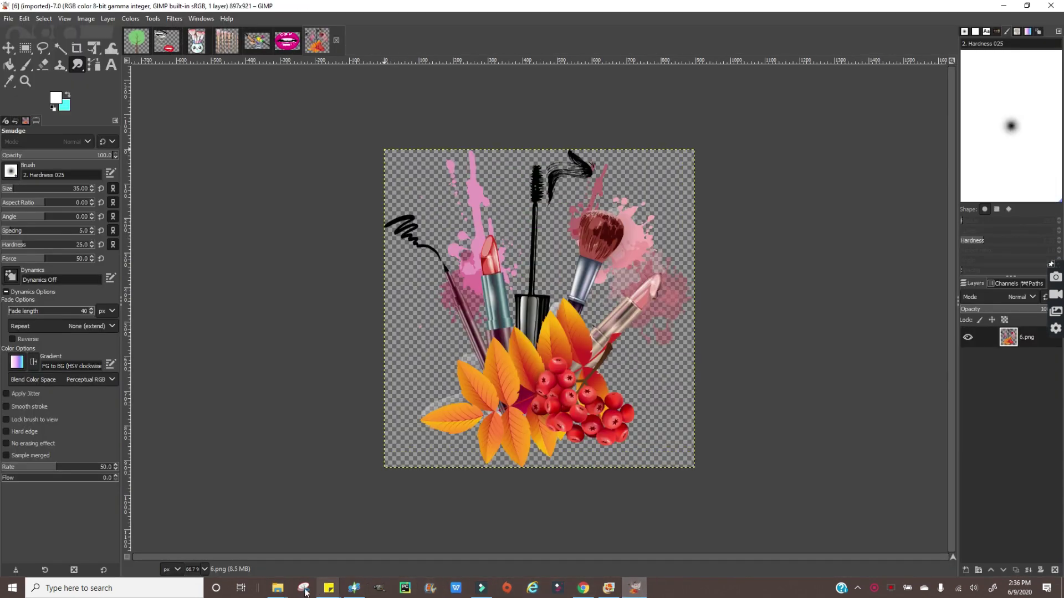
mouse_move(277, 588)
left_click(333, 554)
right_click(352, 75)
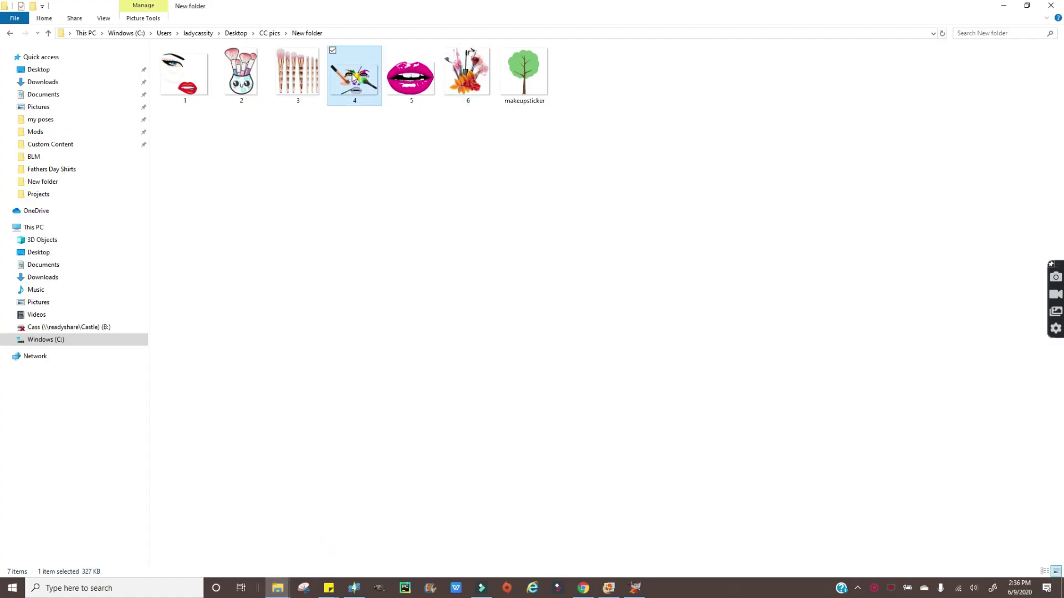
mouse_move(288, 294)
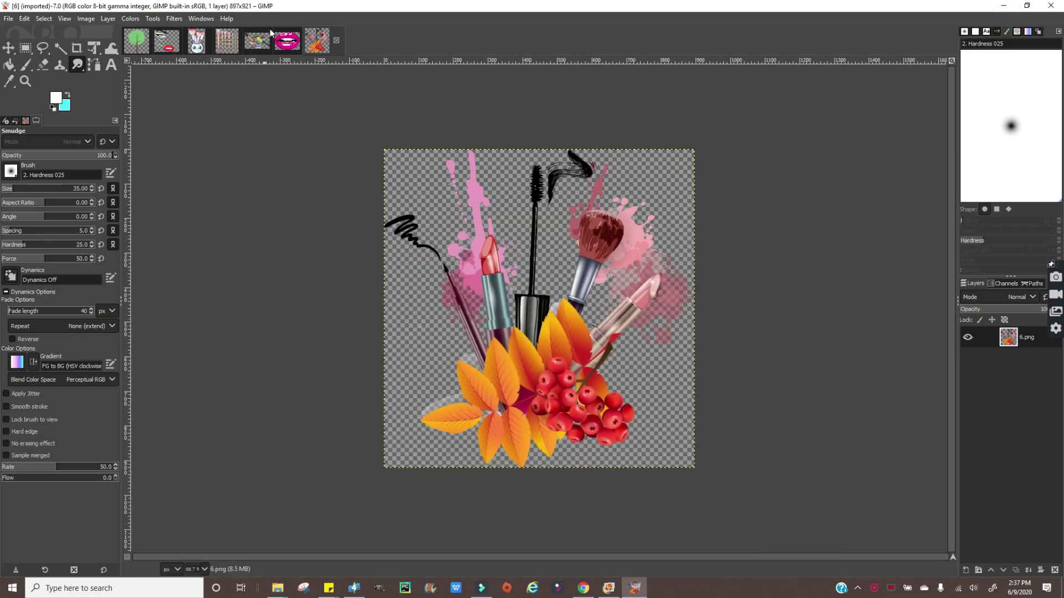
Look through the six opened clipart images and return to the makeupsticker tree image.
left_click(287, 41)
left_click(257, 40)
left_click(227, 41)
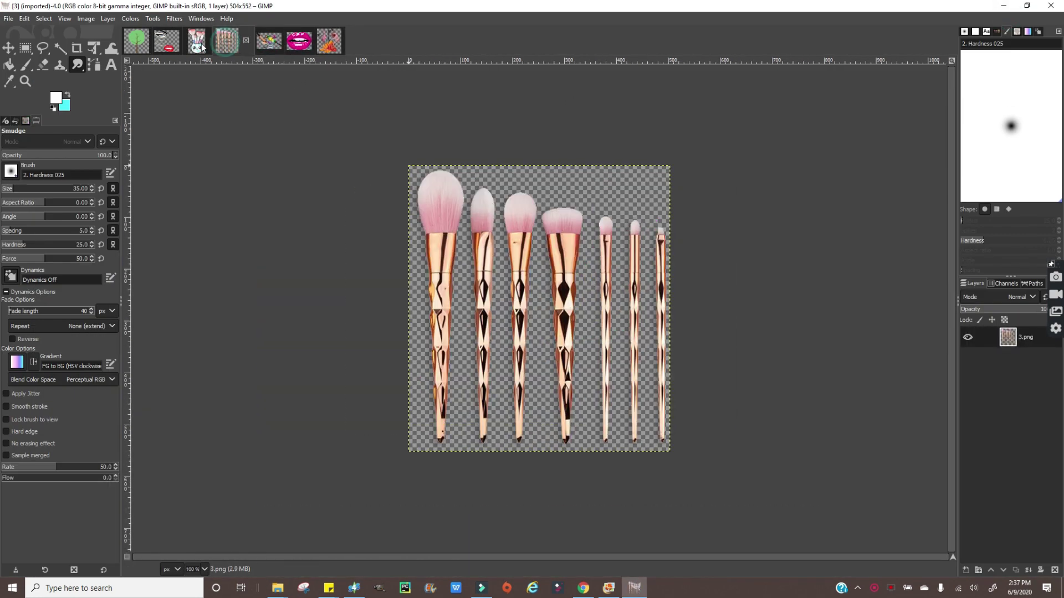
left_click(197, 41)
left_click(164, 44)
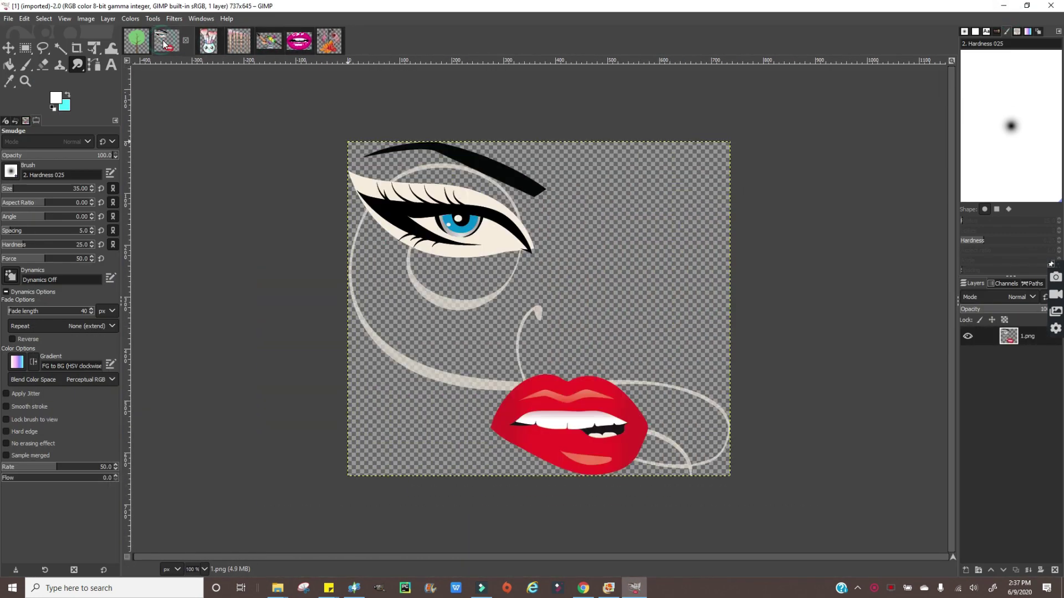
left_click(204, 42)
left_click(232, 41)
left_click(262, 42)
left_click(292, 40)
left_click(334, 45)
left_click(145, 42)
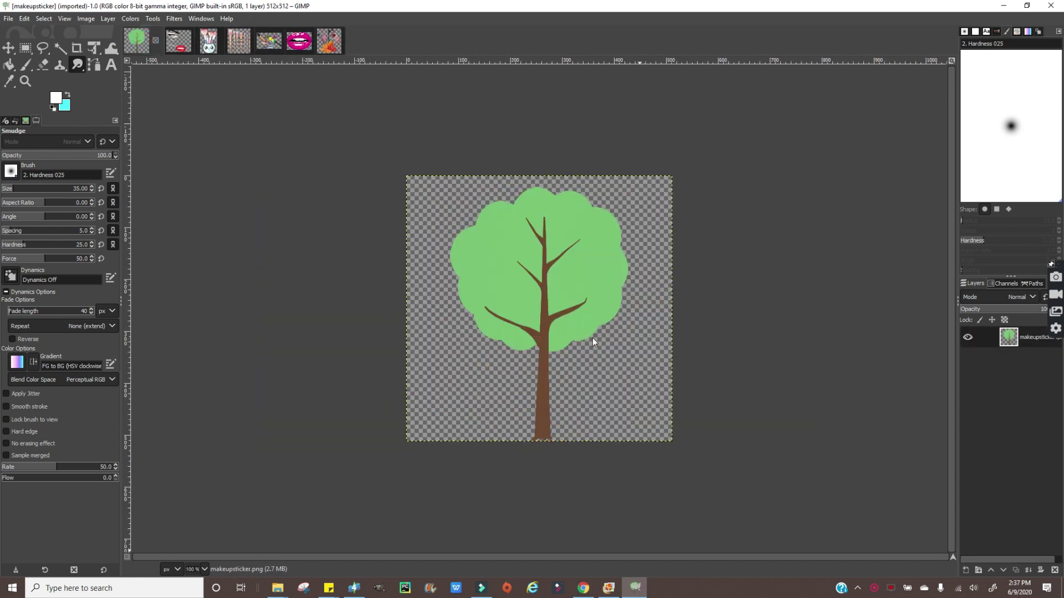
Show the makeupsticker image's channels and go over Red, Green, Blue and Alpha.
left_click(1005, 284)
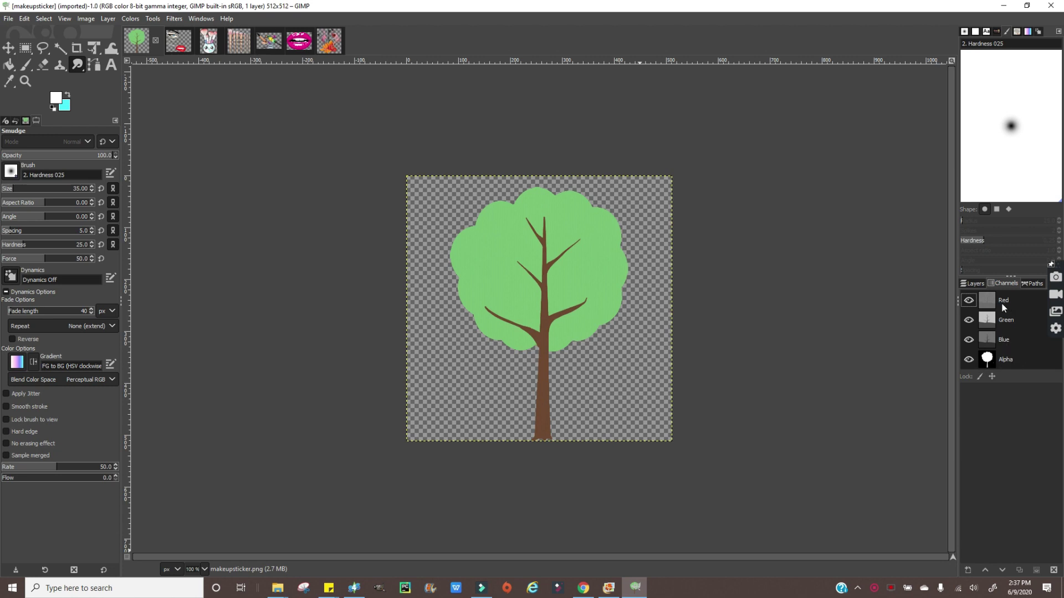
left_click(987, 301)
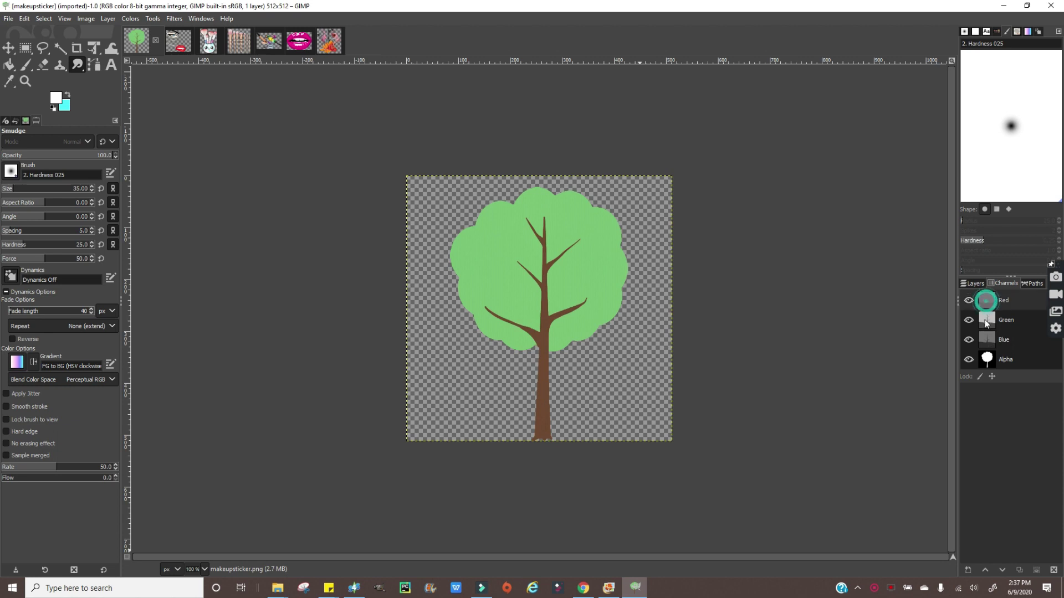
left_click(987, 320)
left_click(987, 338)
left_click(1025, 396)
left_click(1019, 359)
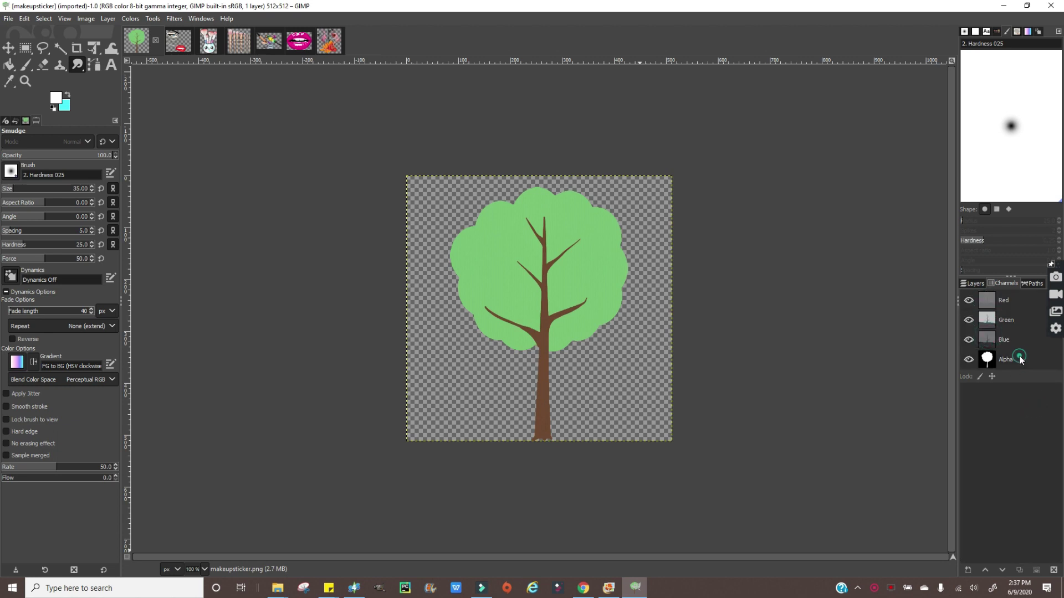
Delete the tree layer from the makeupsticker image.
right_click(600, 292)
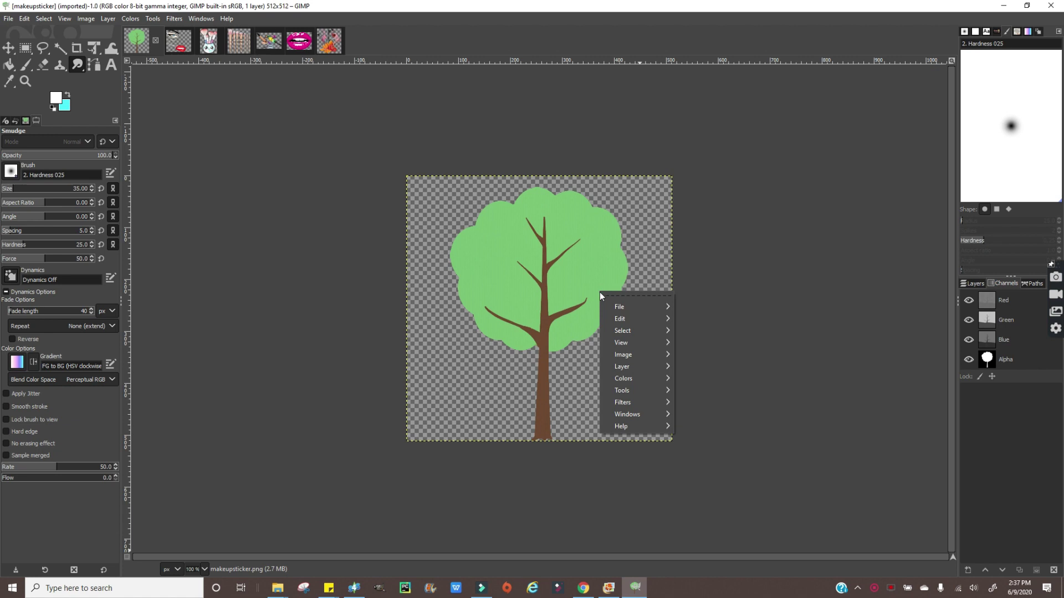
left_click(633, 367)
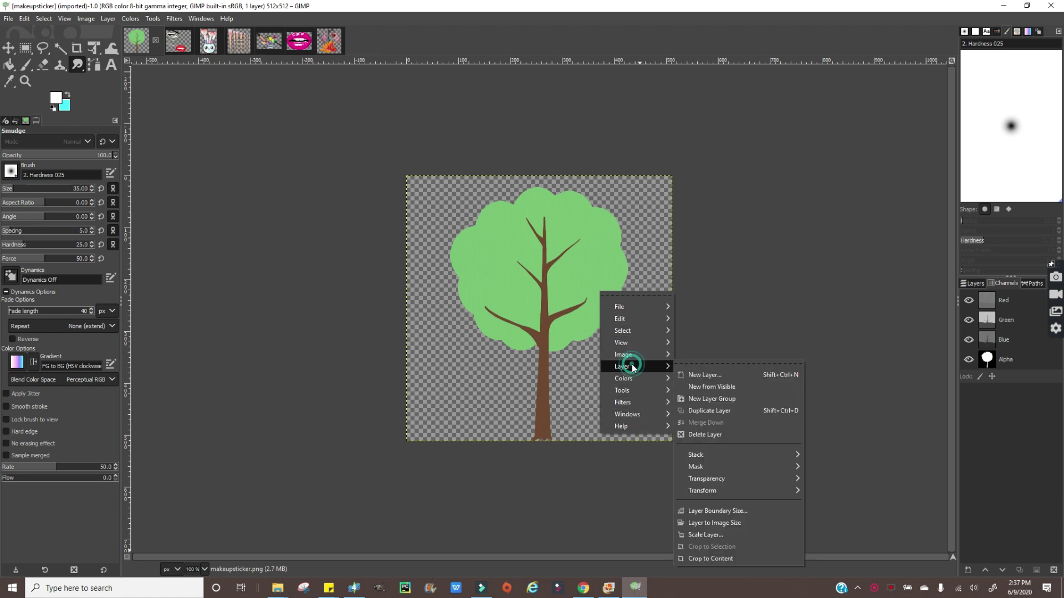
left_click(725, 434)
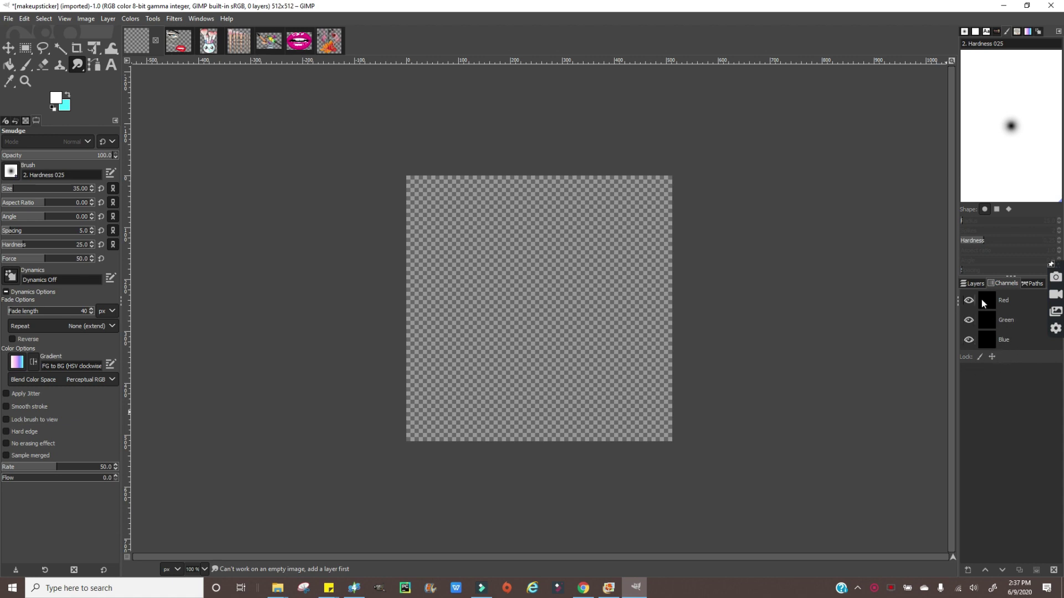
Copy the eye and red lips artwork from image 1 and paste it into the emptied makeupsticker image.
left_click(179, 41)
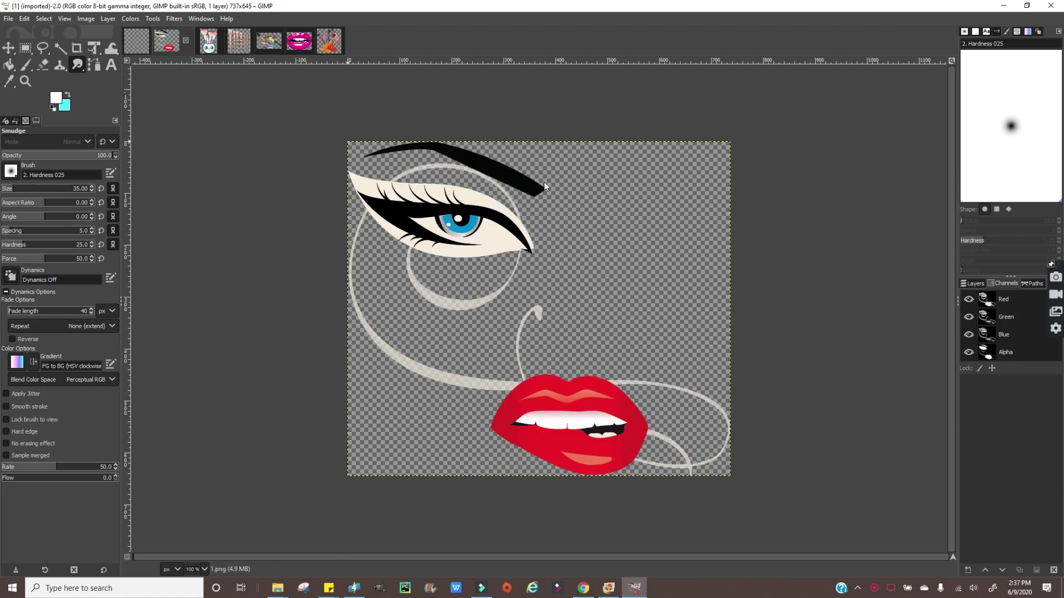
right_click(503, 247)
mouse_move(519, 272)
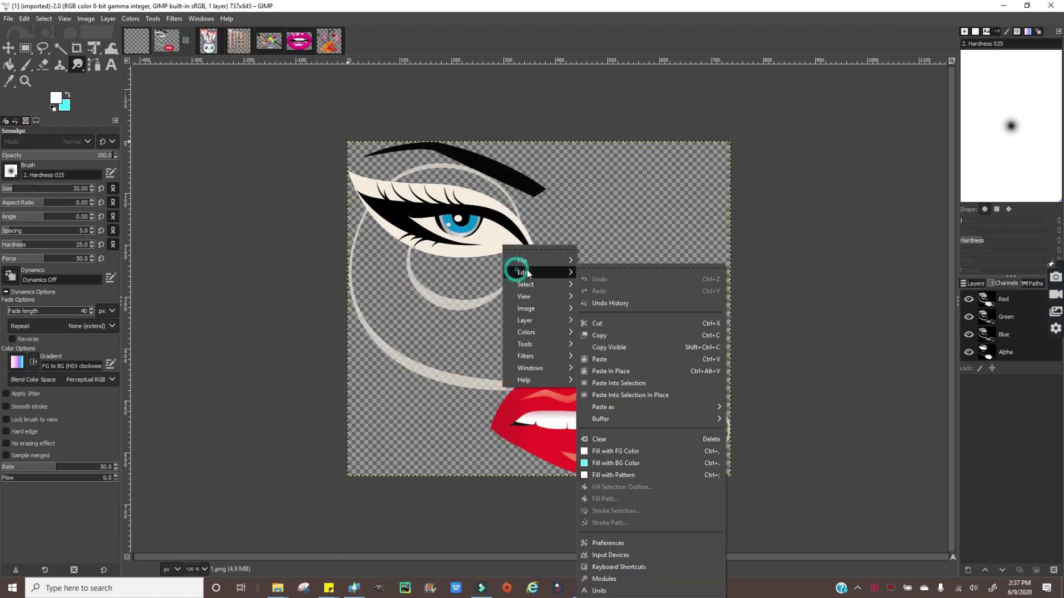
left_click(603, 335)
left_click(138, 43)
right_click(472, 234)
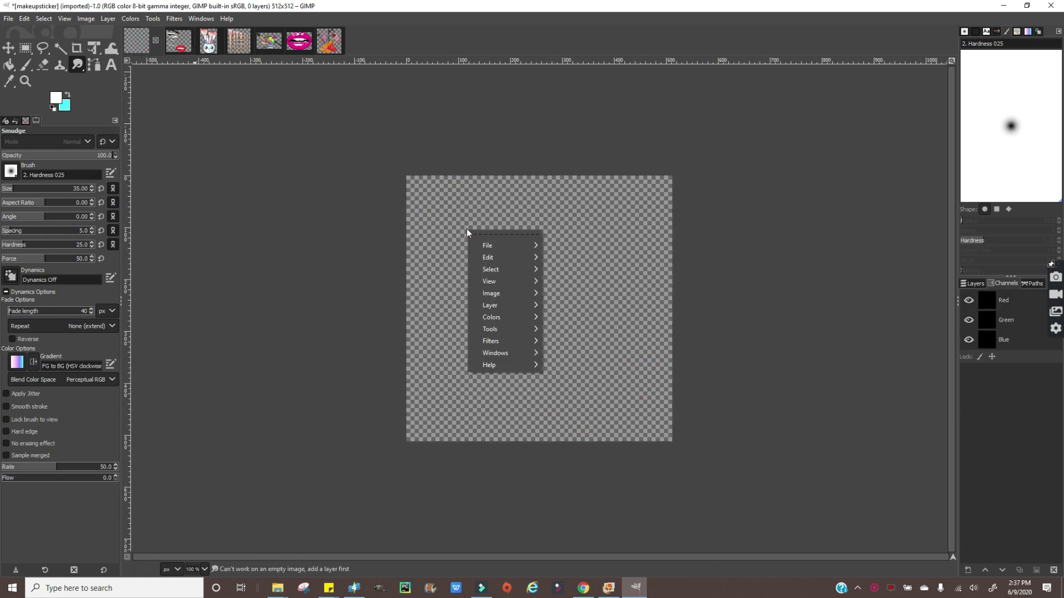
left_click(490, 257)
left_click(576, 344)
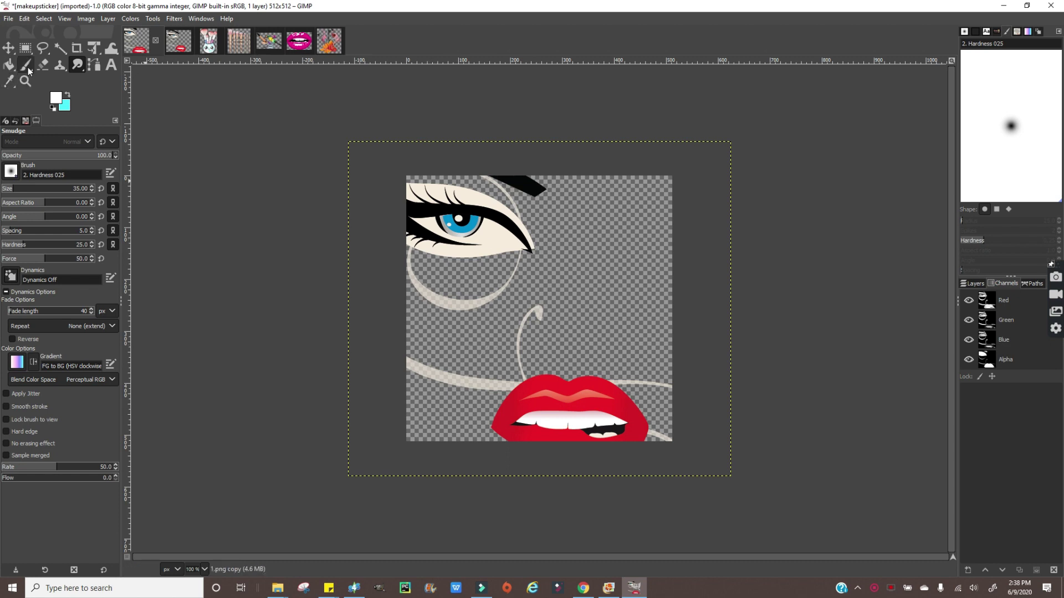
Scale the pasted eye and lips artwork to about 0.65 with Unified Transform, centred inside the 512x512 canvas.
left_click(91, 50)
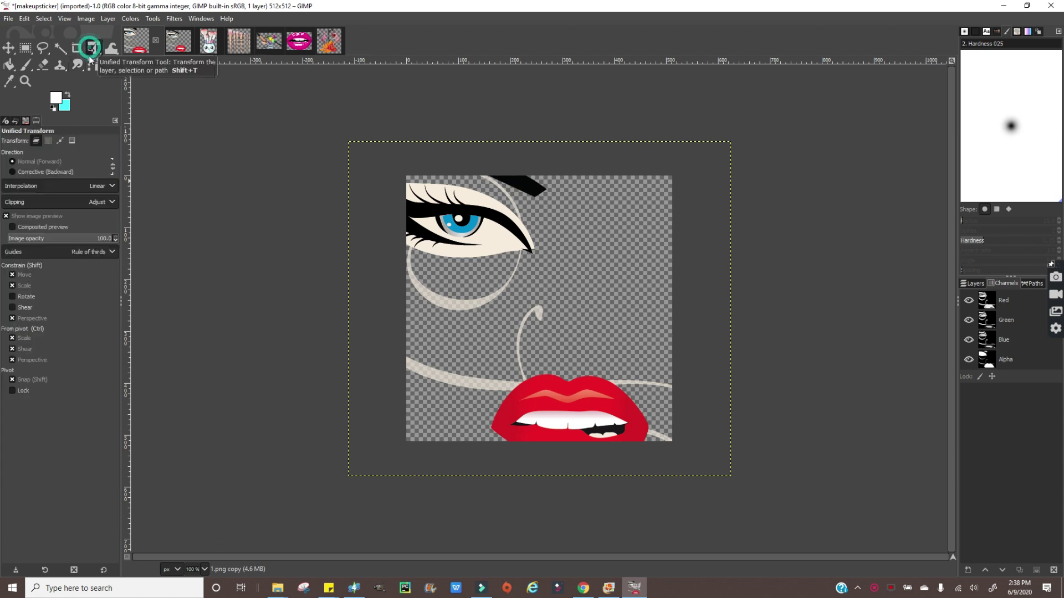
left_click(559, 332)
left_click_drag(737, 486, 649, 431)
left_click_drag(608, 414, 570, 400)
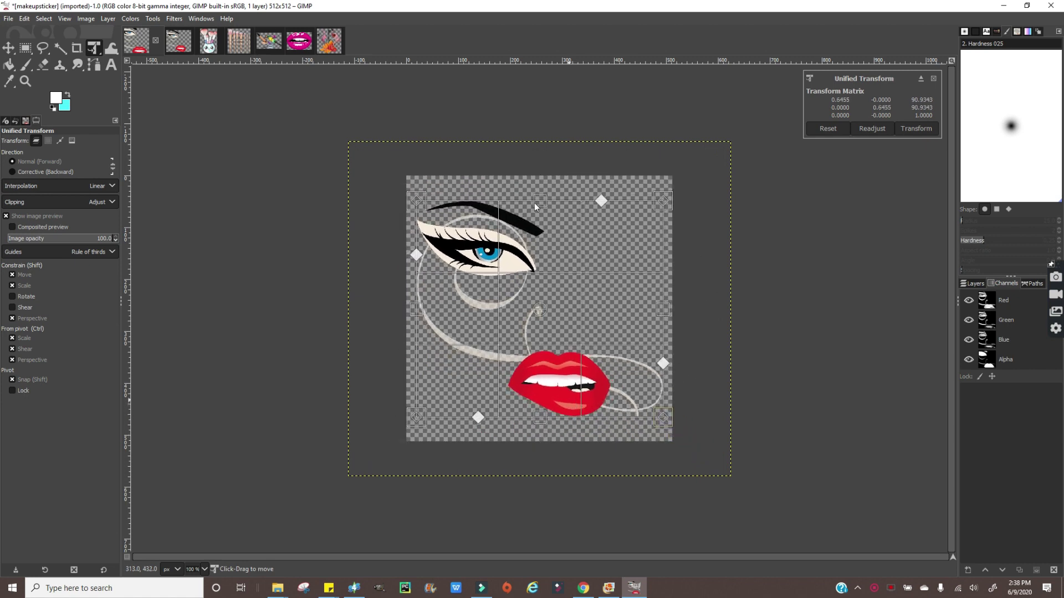
left_click(15, 21)
left_click(29, 126)
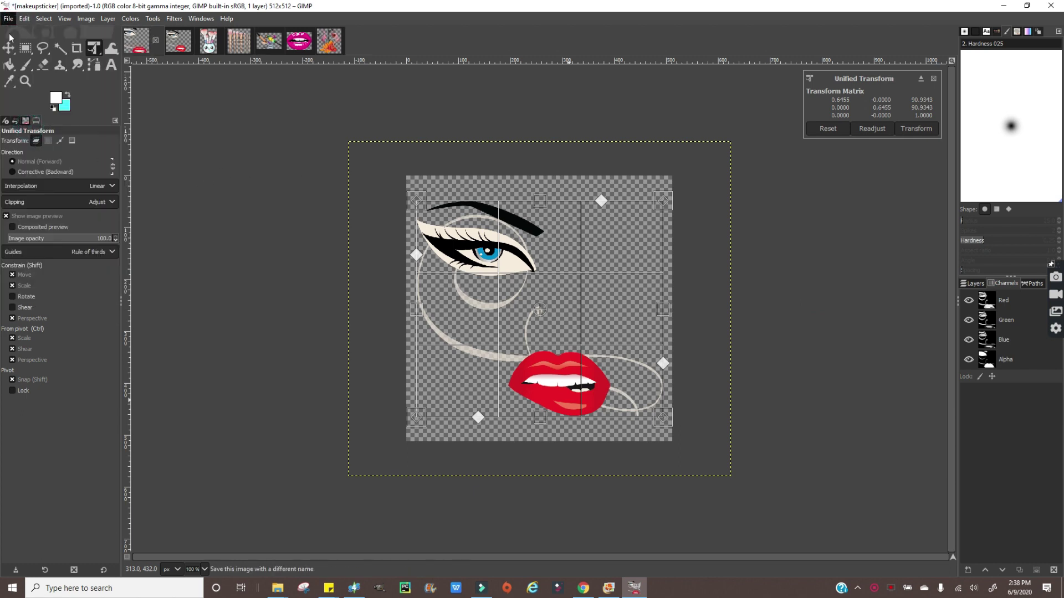
key("Escape")
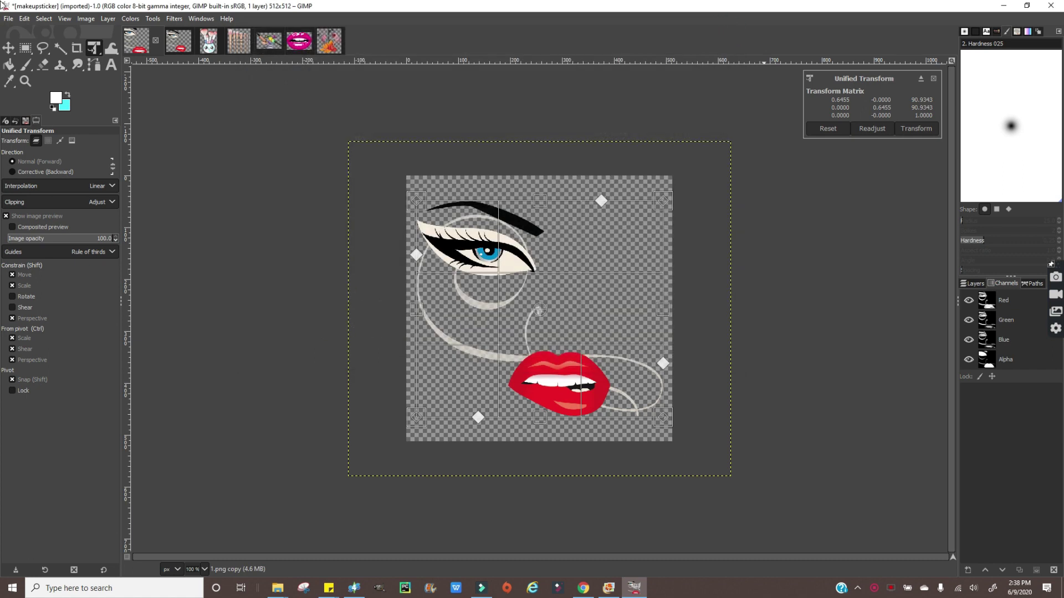
Export the resized eye and lips image as makeupsticker1.png to the CC pics folder with the default PNG options.
left_click(8, 20)
left_click(24, 179)
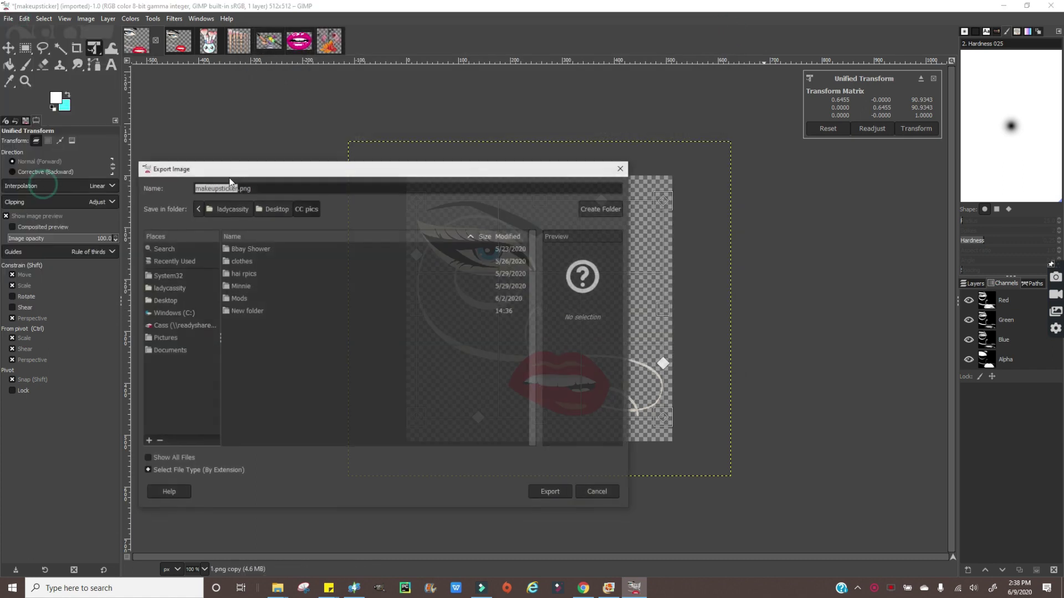
left_click(237, 187)
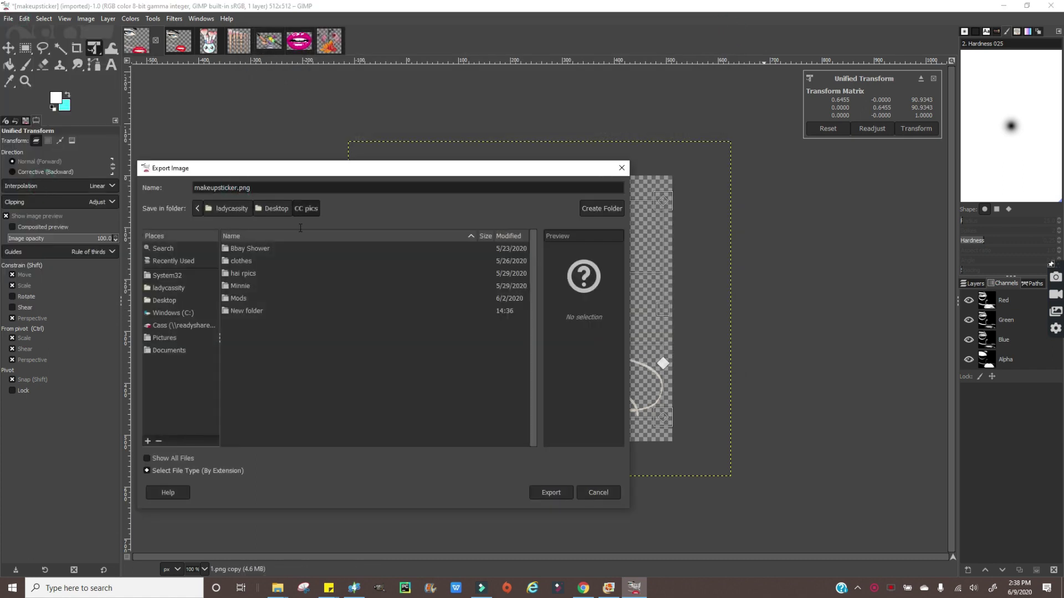
left_click(554, 492)
left_click(552, 492)
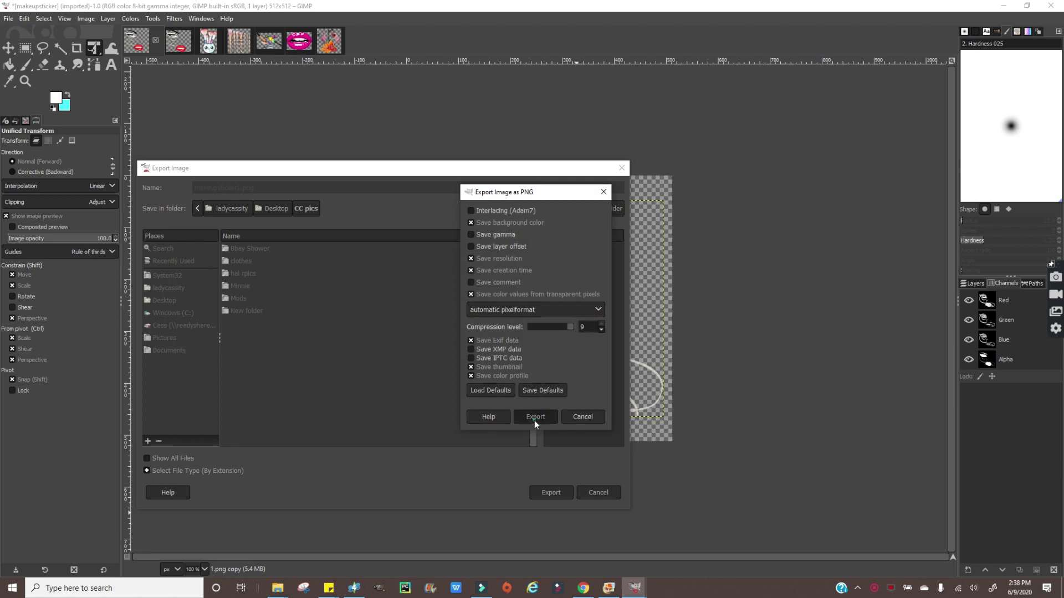
left_click(534, 419)
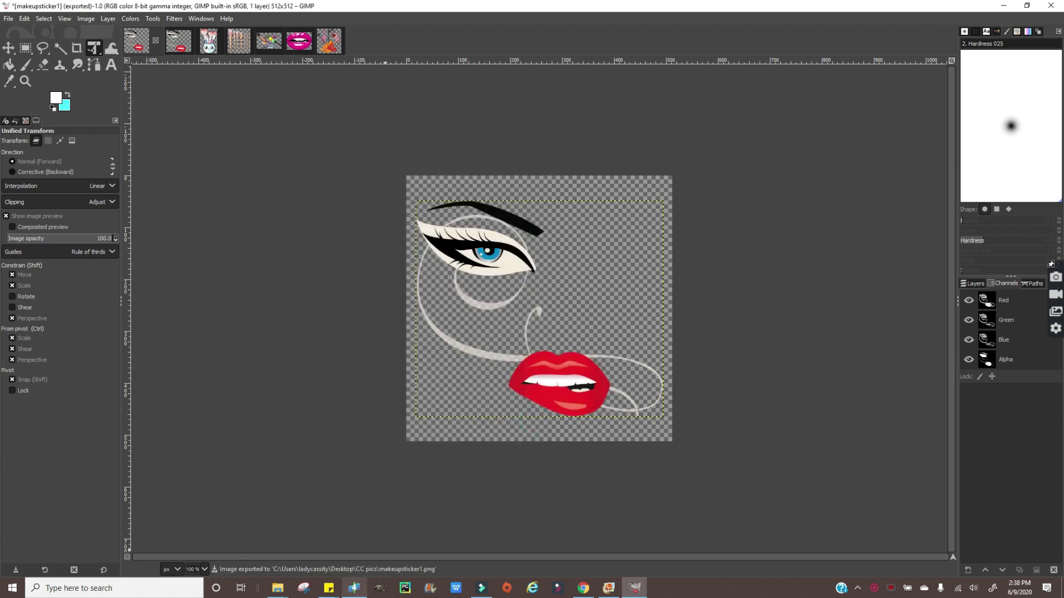
Switch to Sims 4 Studio and import makeupsticker1 from CC pics as the decal's texture.
left_click(354, 588)
left_click(554, 393)
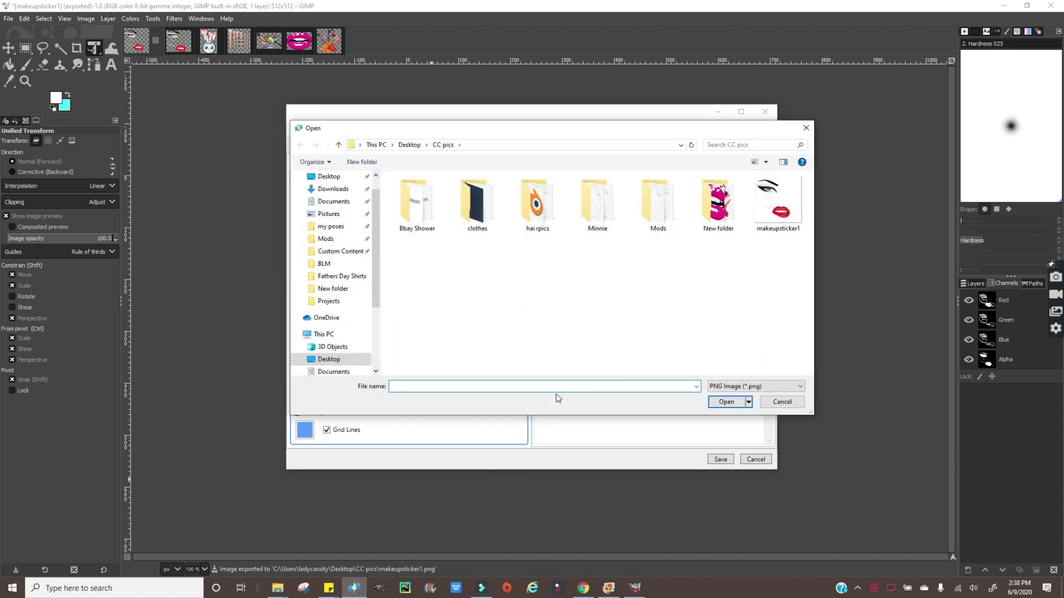
left_click(776, 205)
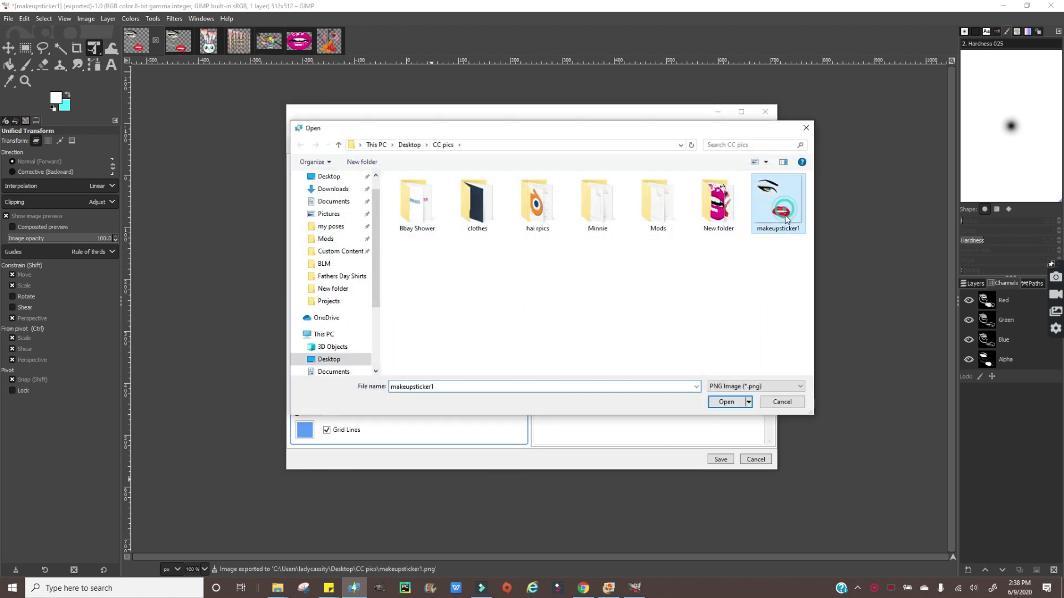
left_click(726, 401)
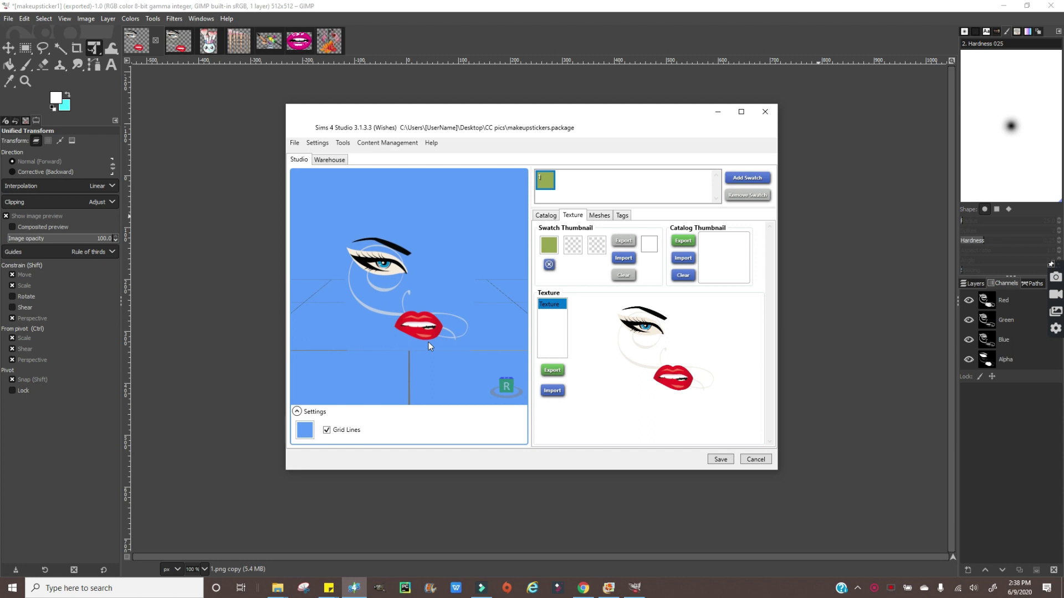
Replace the first swatch's green thumbnail color with red #FF0000 and add a second swatch.
left_click(549, 264)
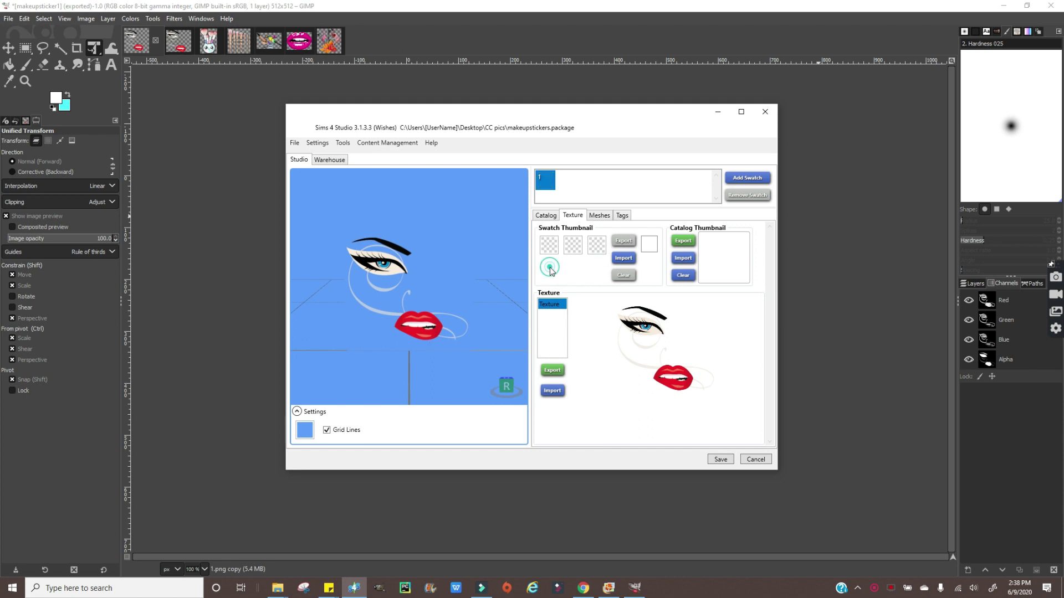
left_click(549, 248)
left_click(540, 254)
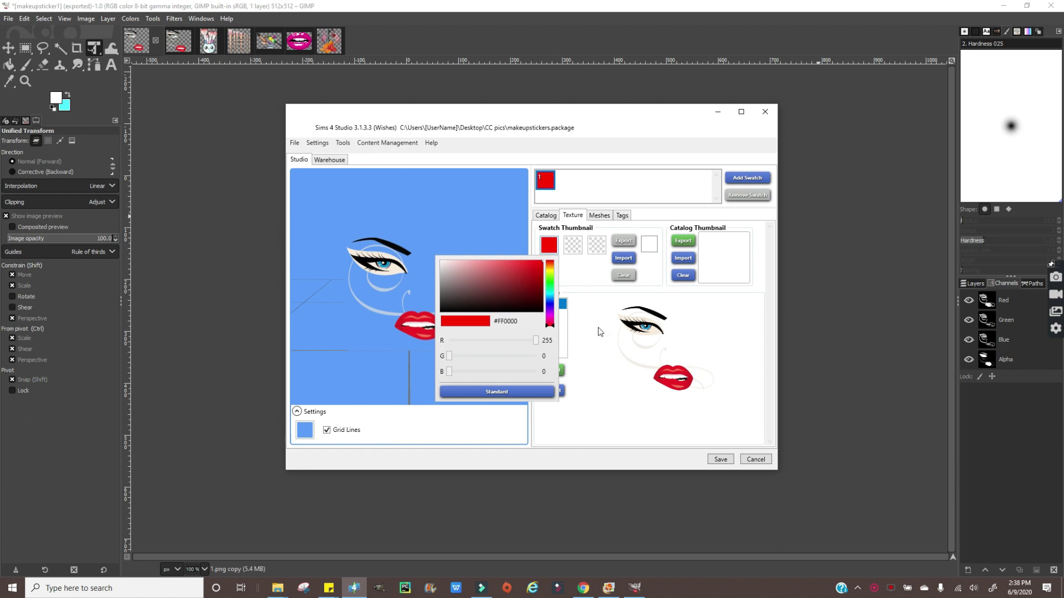
left_click(392, 335)
left_click(745, 179)
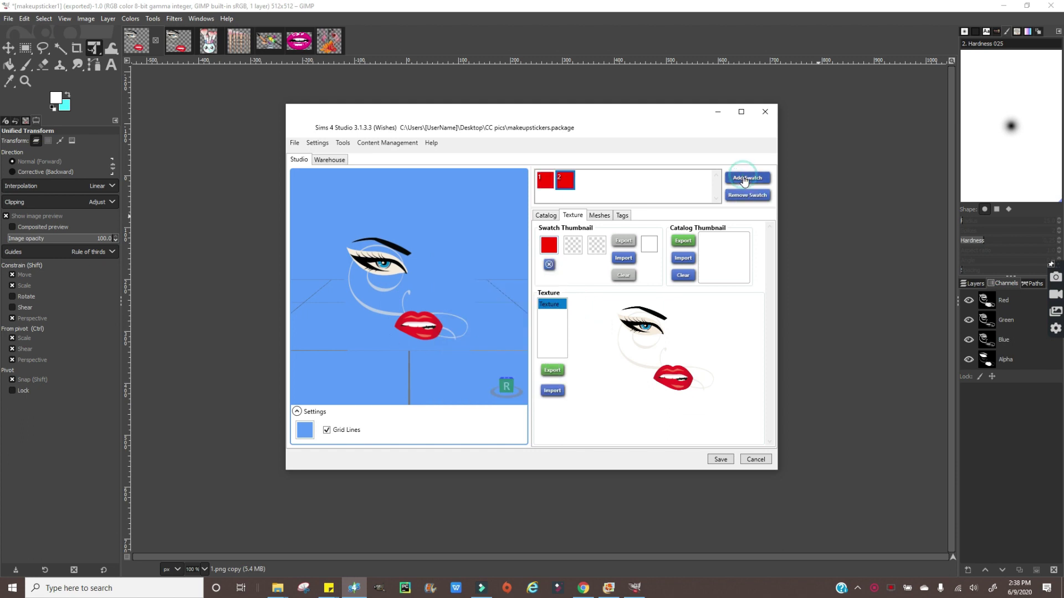
Add four more swatches for a total of six, and select the second swatch.
left_click(745, 178)
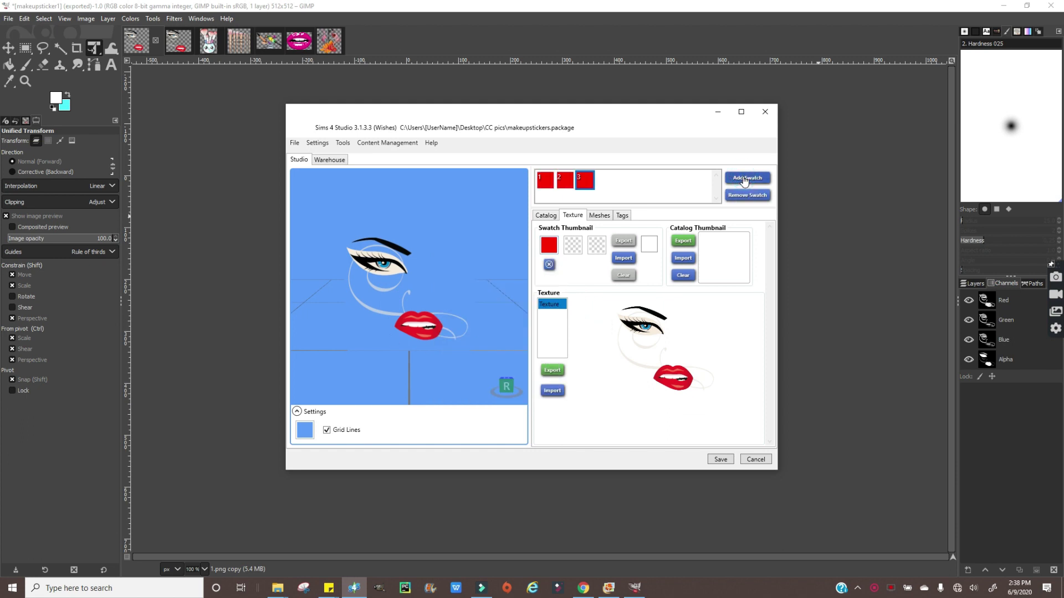
left_click(744, 179)
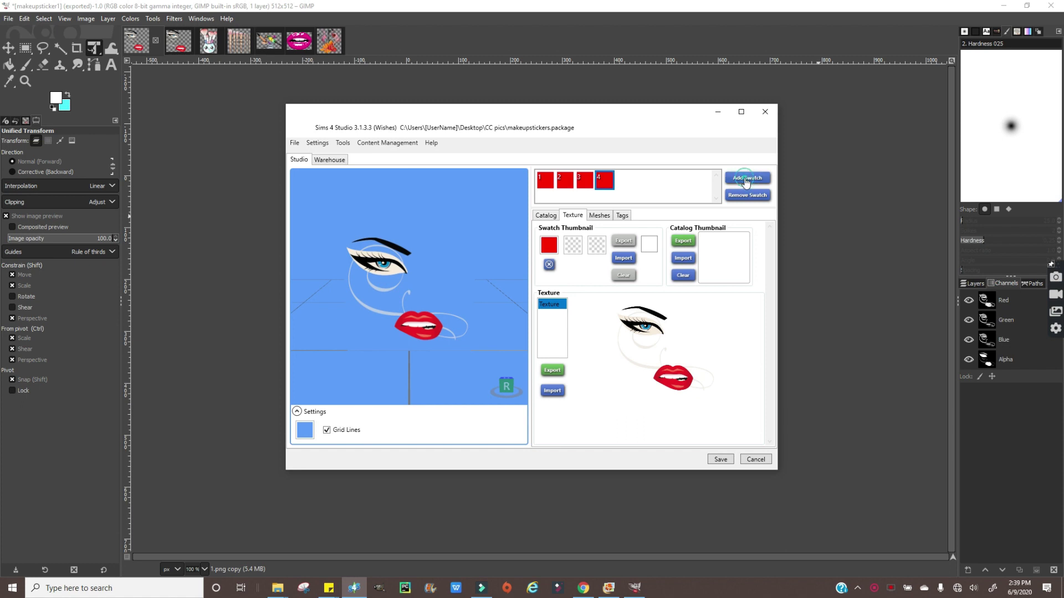
left_click(744, 178)
left_click(745, 178)
left_click(571, 186)
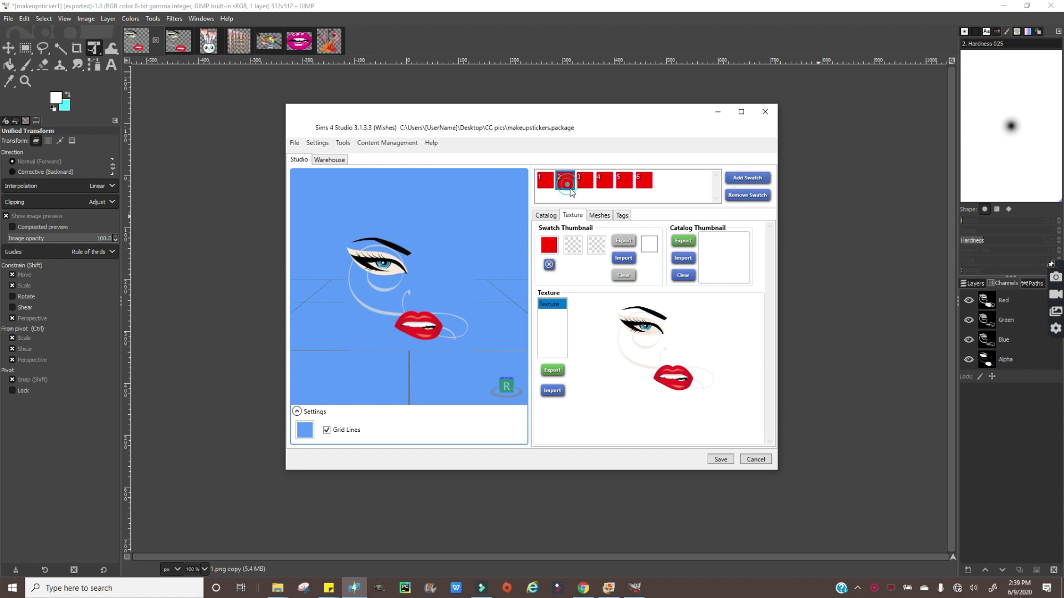
Switch to GIMP and undo the scaling and pasting of the eye and lips artwork, back to the empty 512x512 canvas.
left_click(179, 99)
right_click(533, 279)
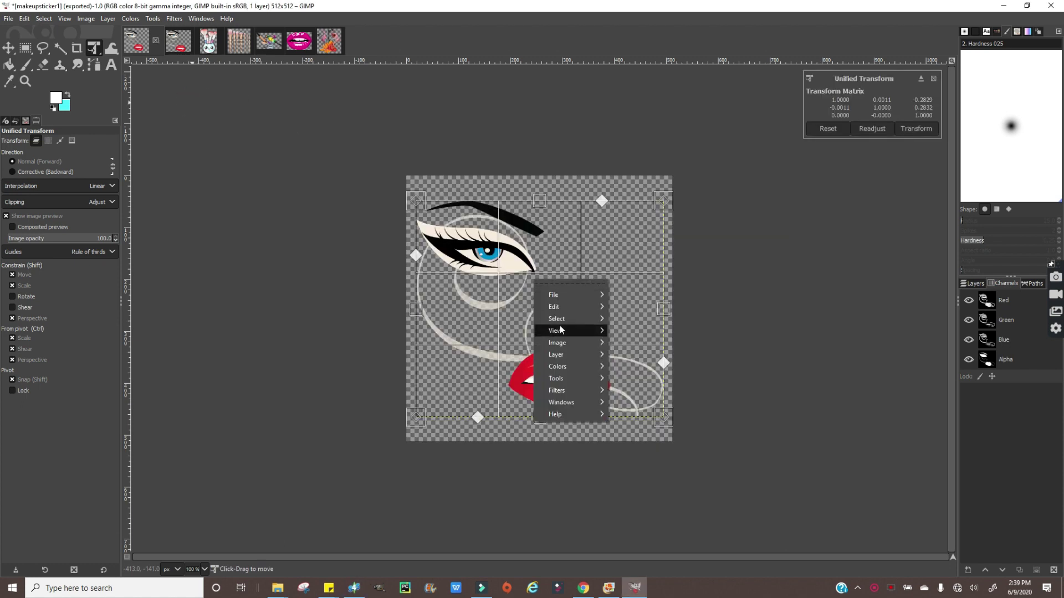
mouse_move(561, 308)
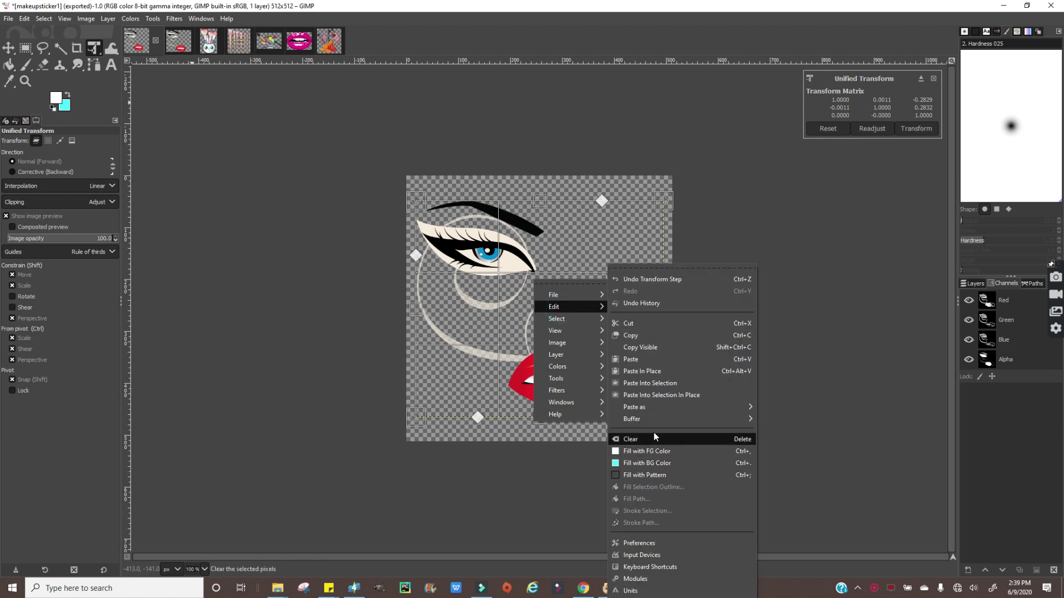
left_click(676, 359)
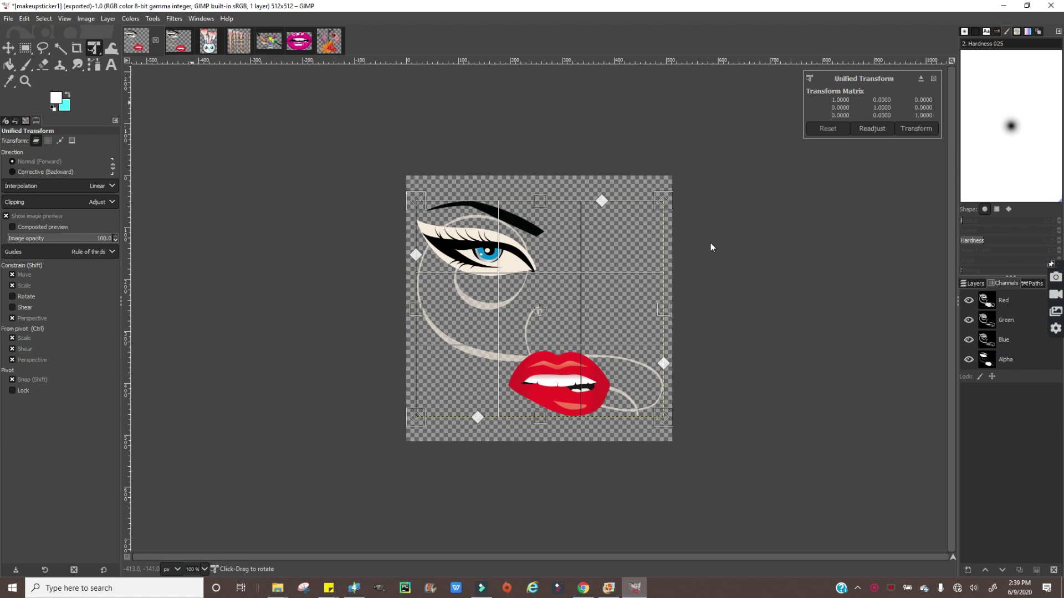
key("Return")
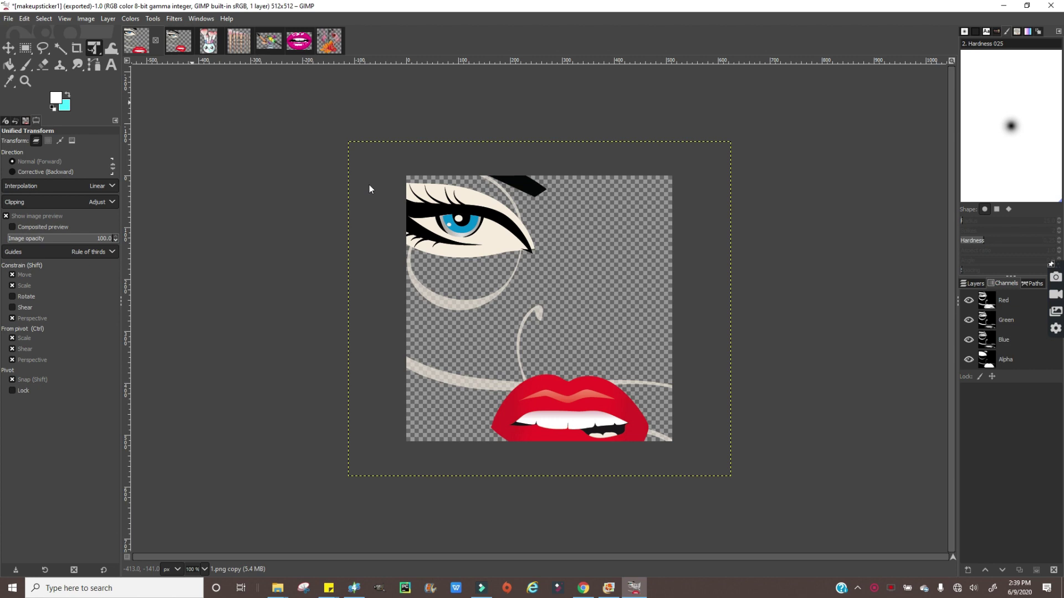
key("ctrl+z")
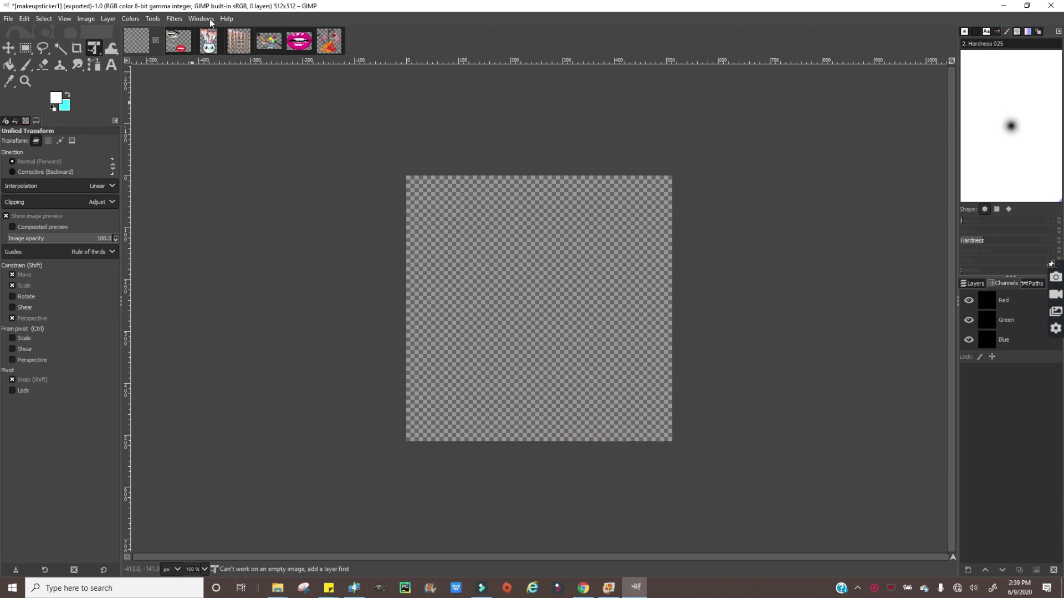
Copy the smiling brush pot clipart from its own image and paste it into the empty 512x512 canvas.
left_click(206, 48)
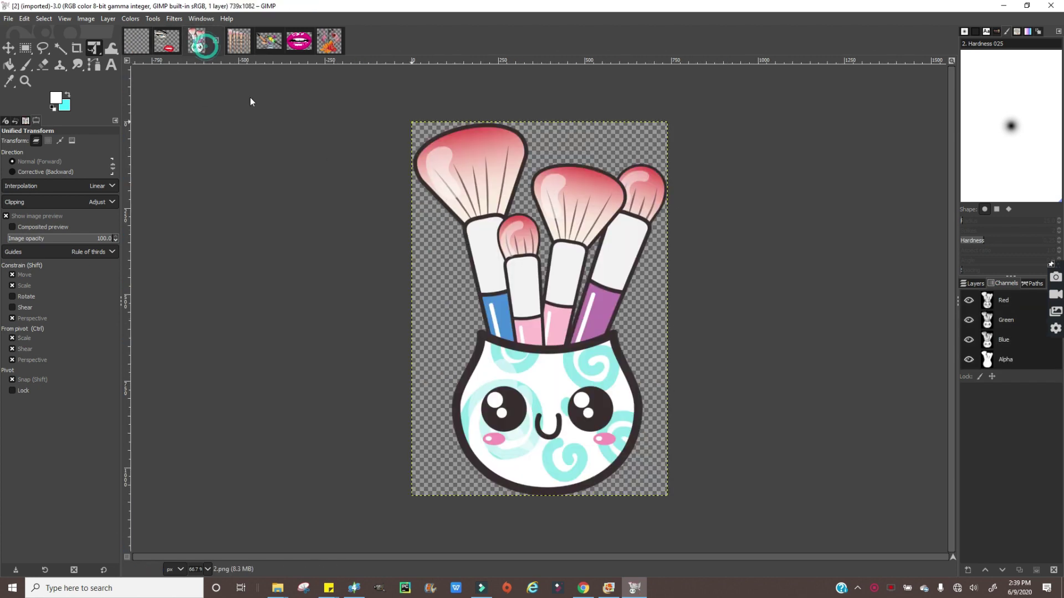
right_click(588, 309)
left_click(605, 333)
left_click(687, 332)
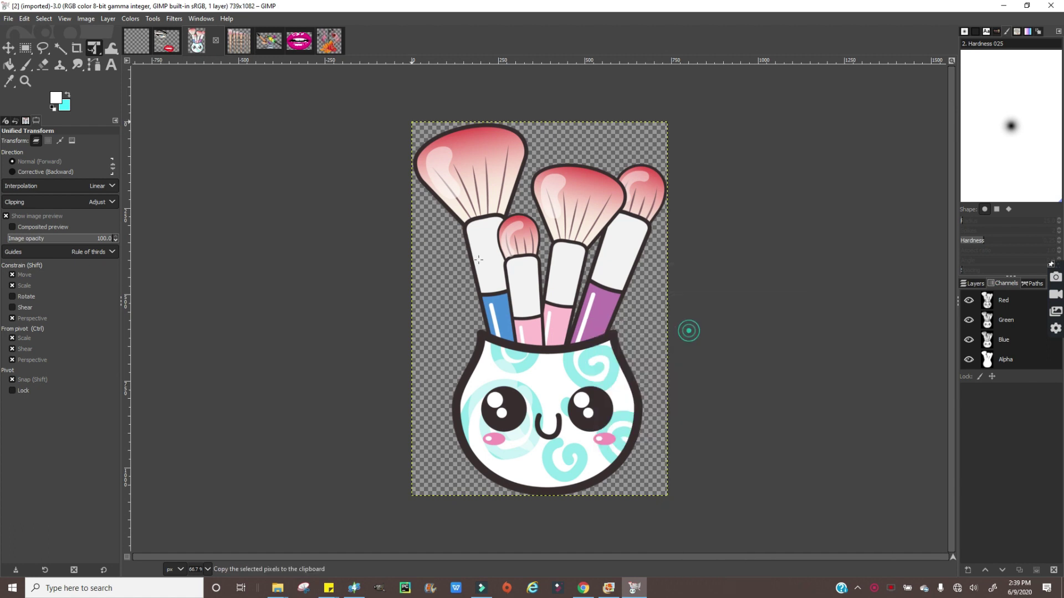
left_click(136, 41)
right_click(412, 277)
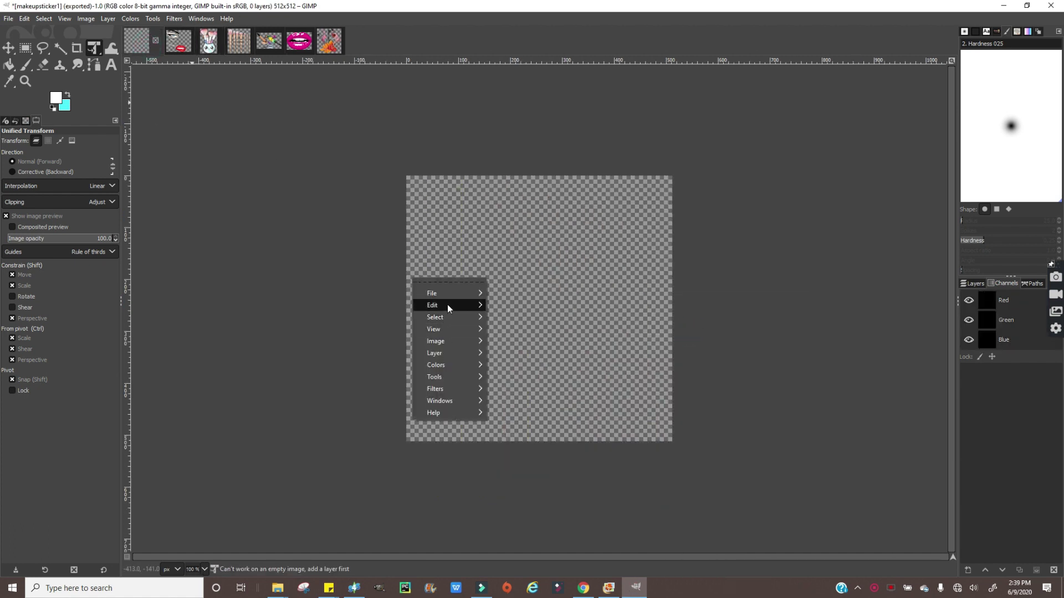
mouse_move(447, 304)
left_click(514, 365)
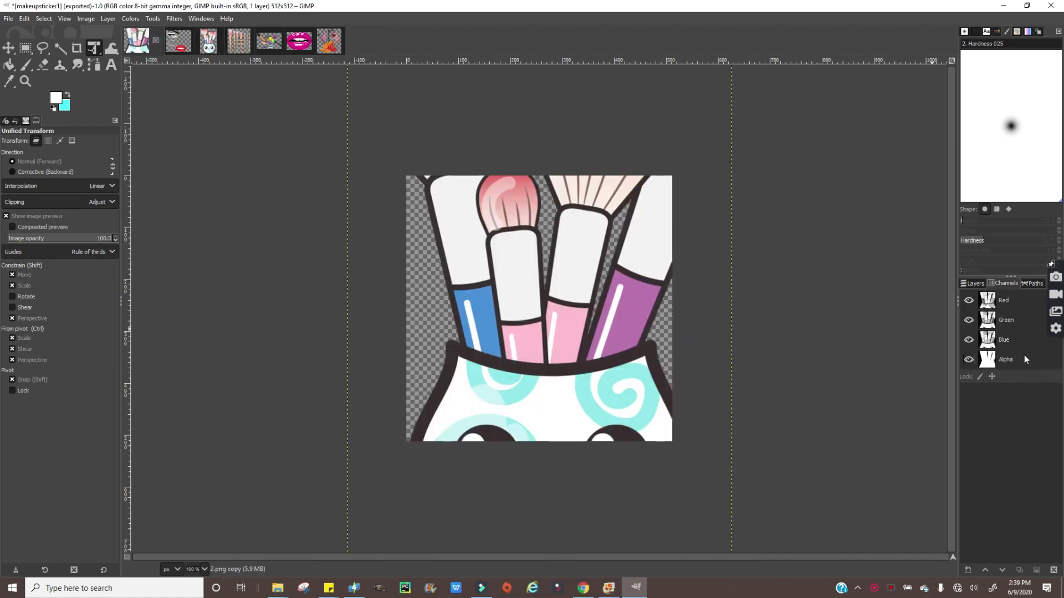
Scale the pasted brush pot to about 0.37 with Unified Transform, centred inside the 512x512 canvas.
left_click(96, 48)
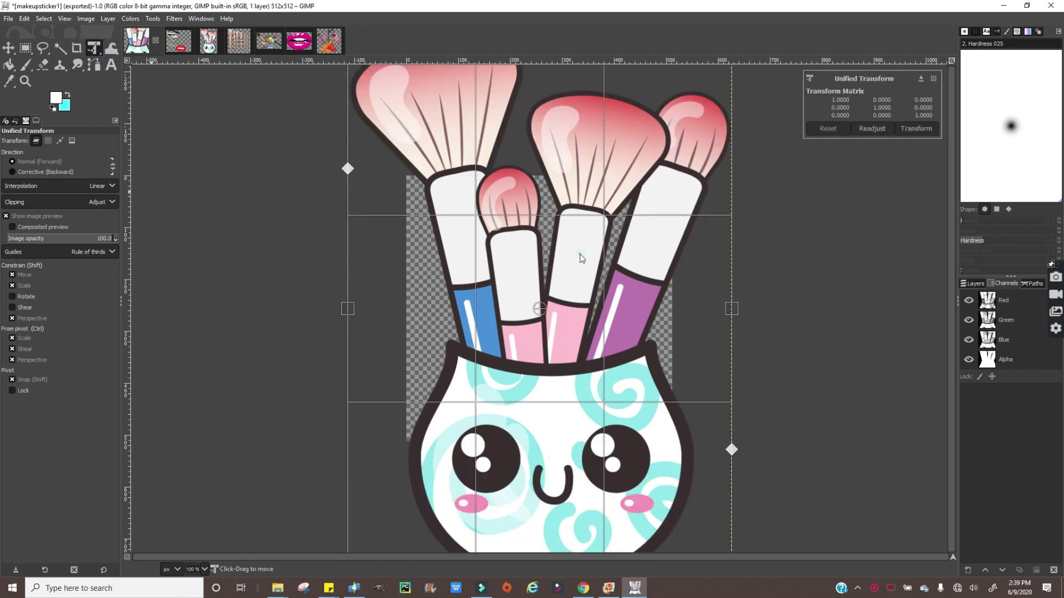
left_click_drag(660, 500, 600, 322)
mouse_move(717, 489)
left_mouse_down()
mouse_move(668, 371)
mouse_move(652, 360)
left_mouse_up()
key("ctrl+z")
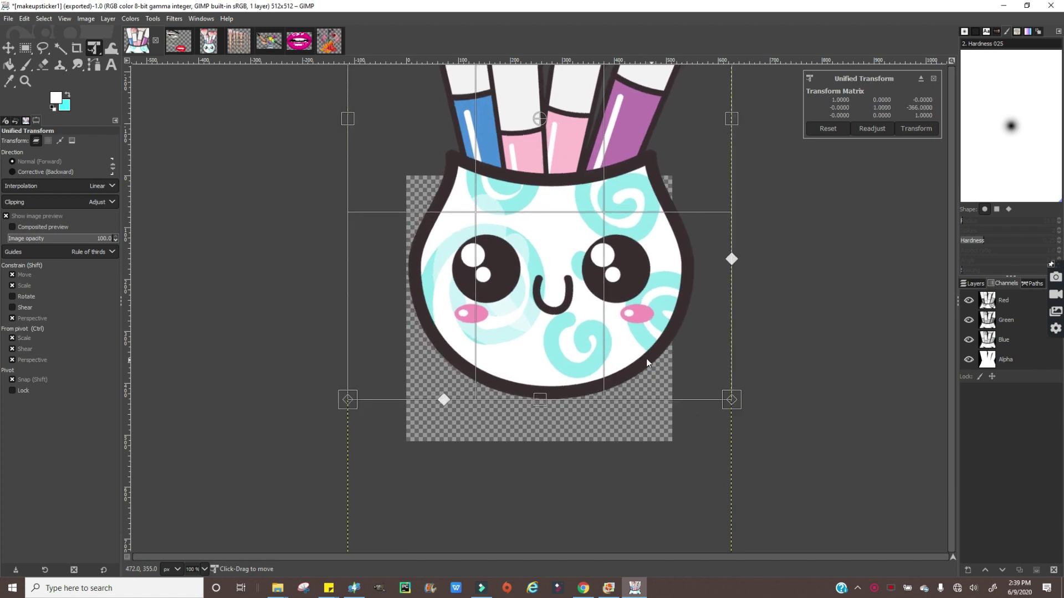
left_click_drag(736, 405, 642, 270)
left_click_drag(478, 145, 479, 326)
left_click_drag(651, 461, 618, 381)
left_click_drag(543, 340, 543, 347)
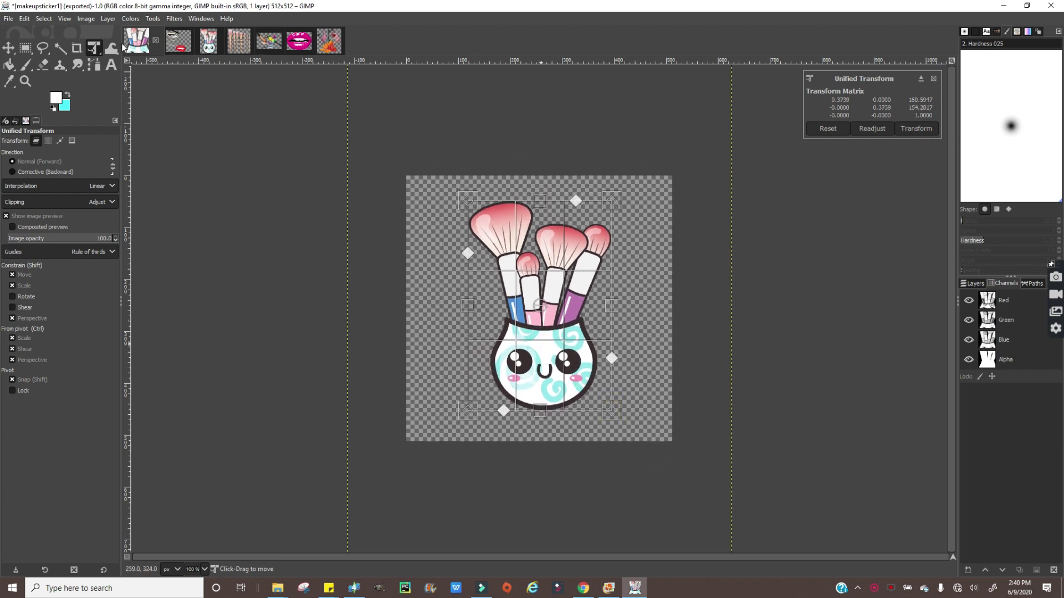
Export the resized brush pot image as makeupsticker2.png to the CC pics folder with the default PNG options.
left_click(8, 18)
left_click(33, 197)
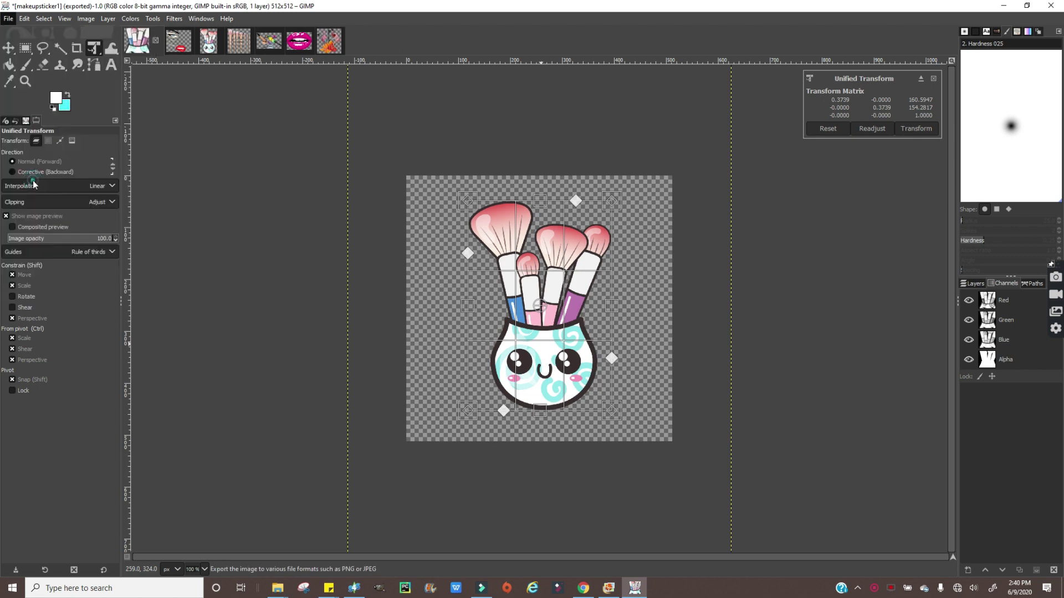
key("Right")
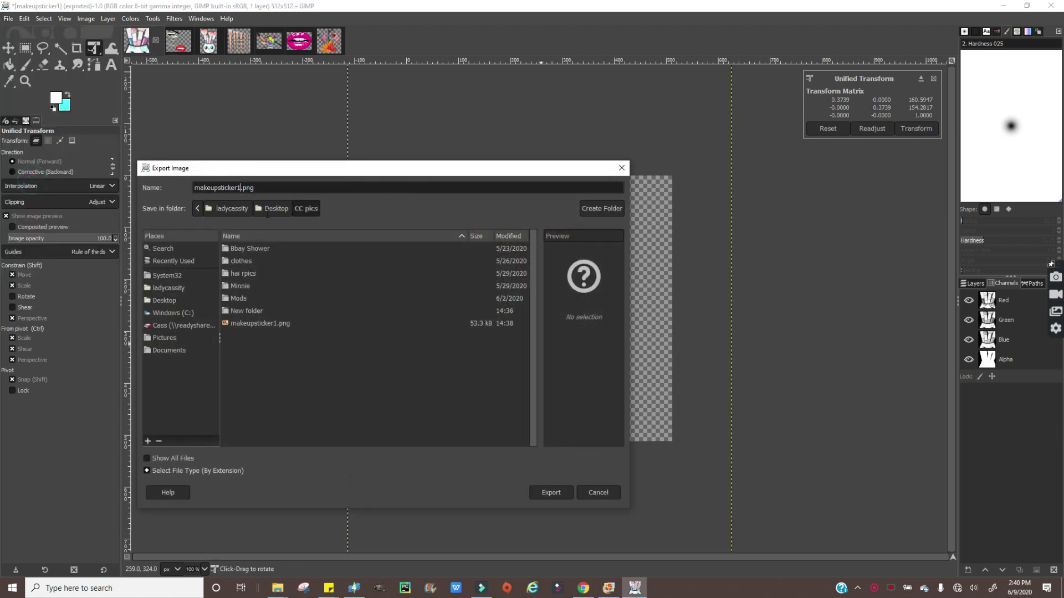
type("2")
key("Return")
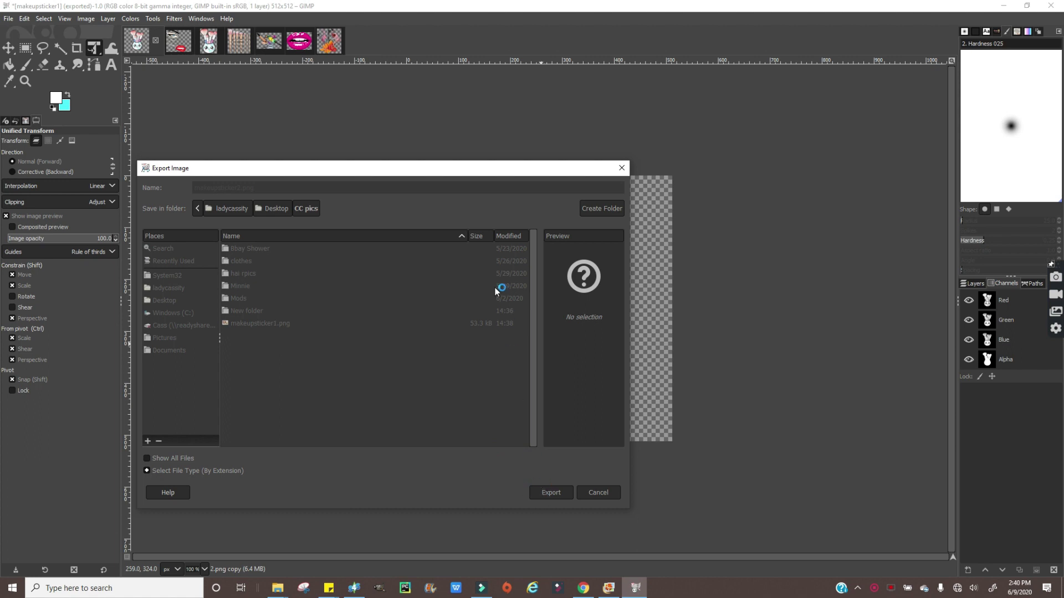
left_click(540, 419)
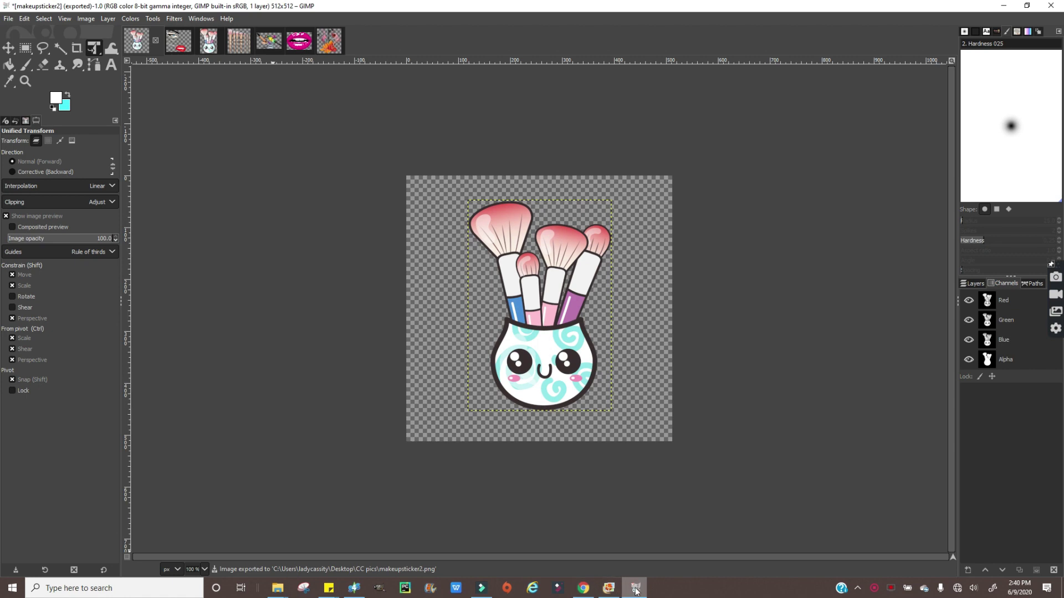
Switch to Sims 4 Studio and import makeupsticker2 from CC pics as the second swatch's texture.
left_click(354, 588)
left_click(551, 392)
left_click(418, 265)
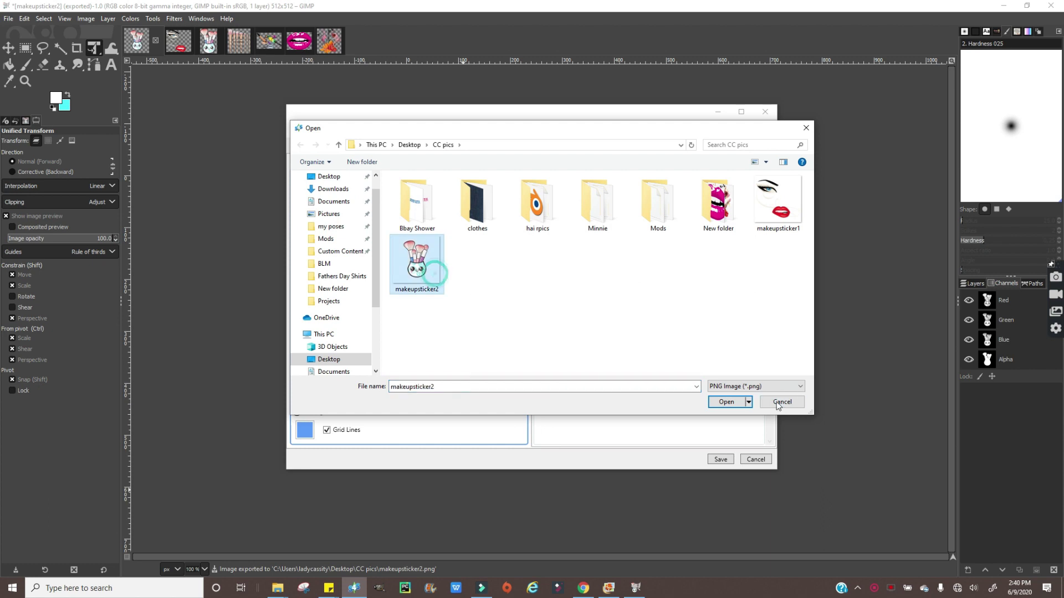
left_click(725, 402)
Change the second swatch's thumbnail color to a light cyan.
left_click(549, 246)
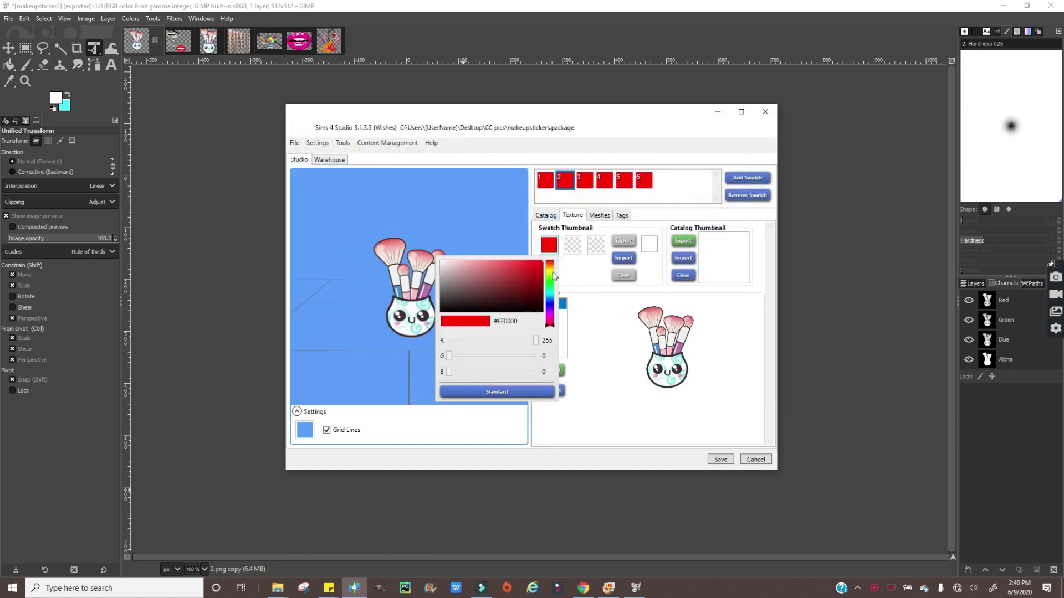
left_click(551, 295)
left_click_drag(489, 274, 471, 247)
left_click(584, 288)
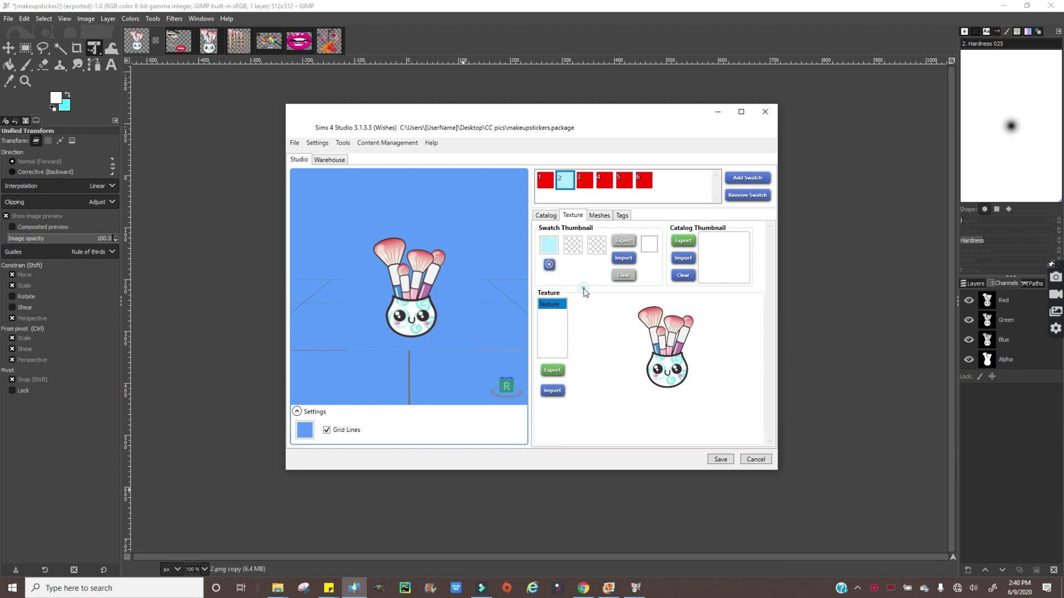
Switch to GIMP and undo the scaling and pasting of the brush pot, back to the empty canvas.
left_click(186, 128)
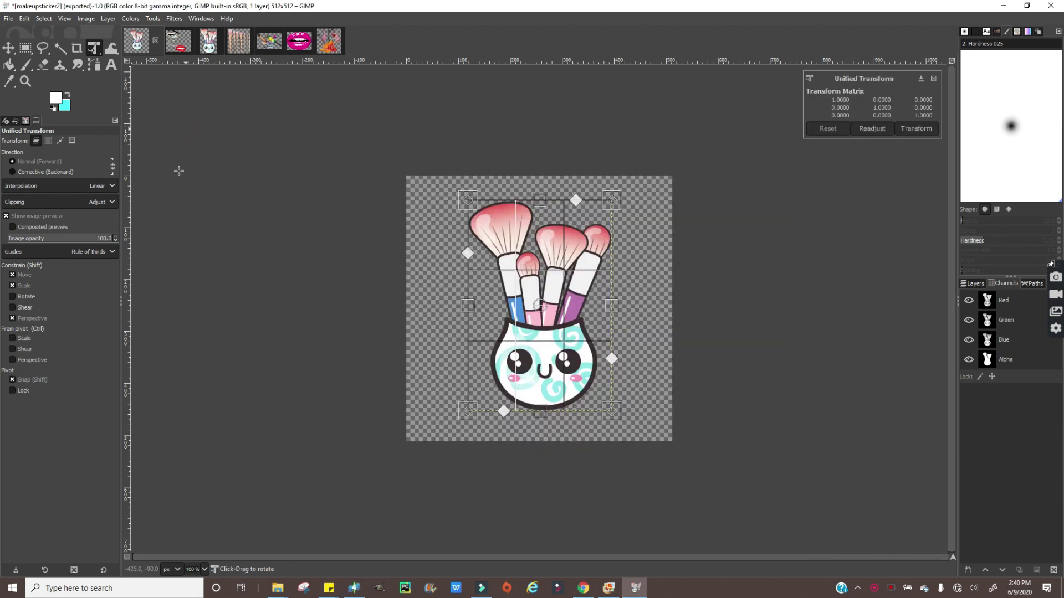
key("ctrl+z")
key("ctrl+z")
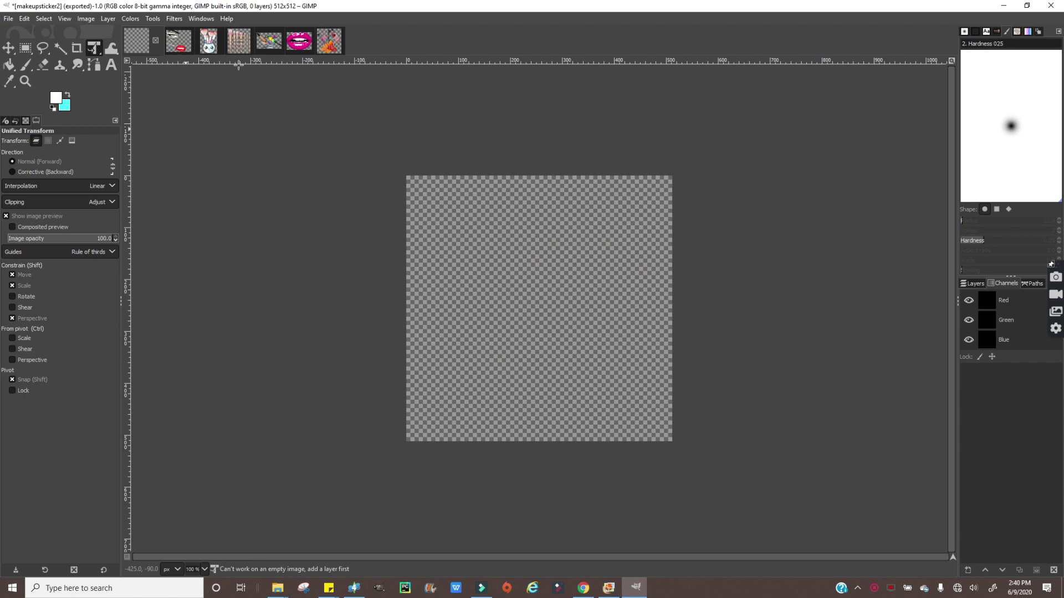
Copy the seven rose-gold makeup brushes into the empty canvas and scale them to about 0.82 with Unified Transform, centred.
left_click(235, 44)
right_click(447, 245)
left_click(491, 274)
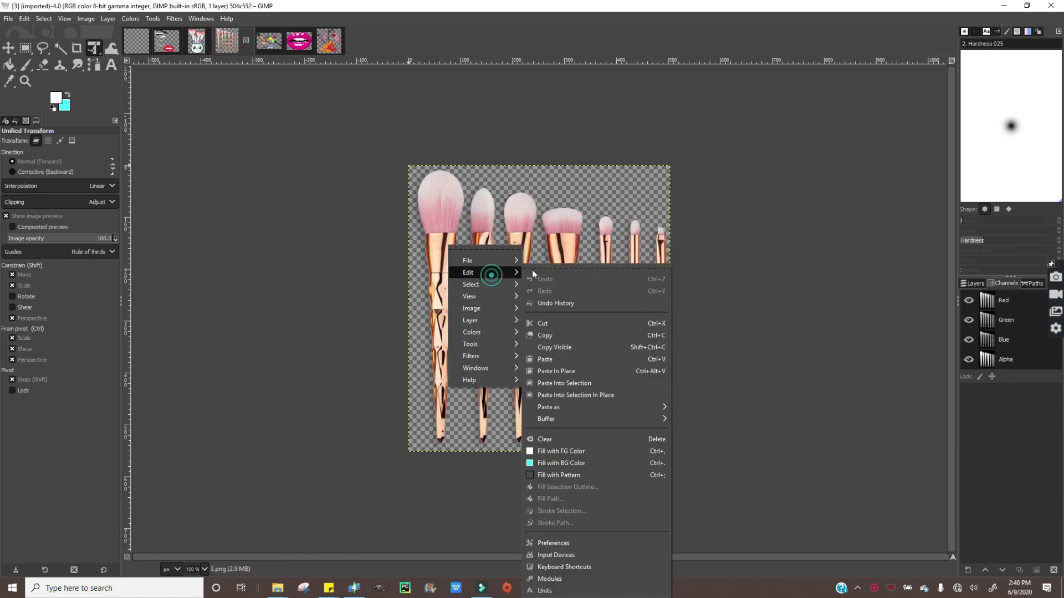
left_click(545, 336)
left_click(133, 42)
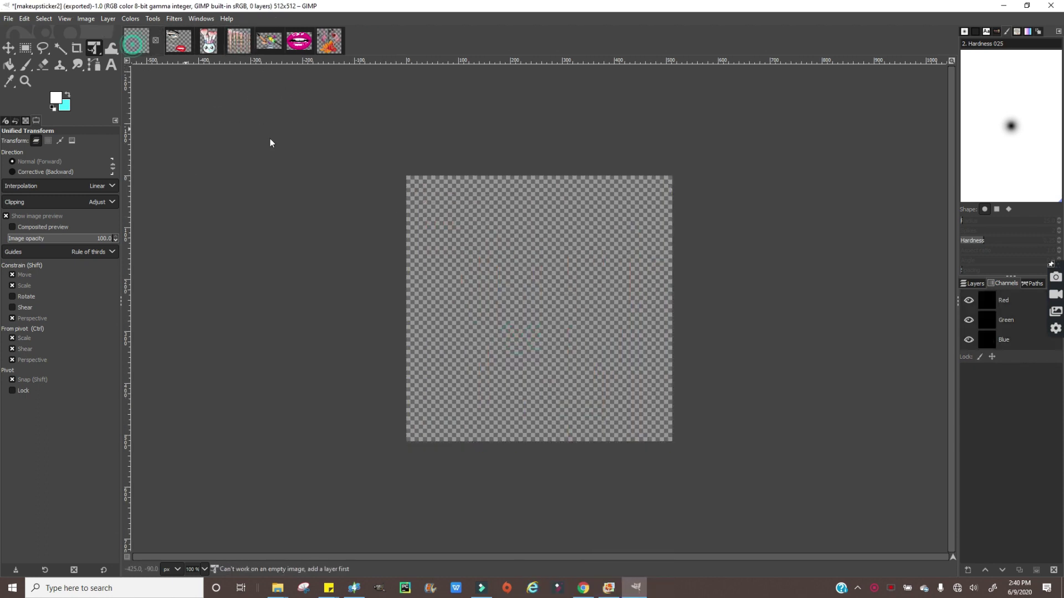
right_click(471, 270)
left_click(486, 300)
left_click(604, 358)
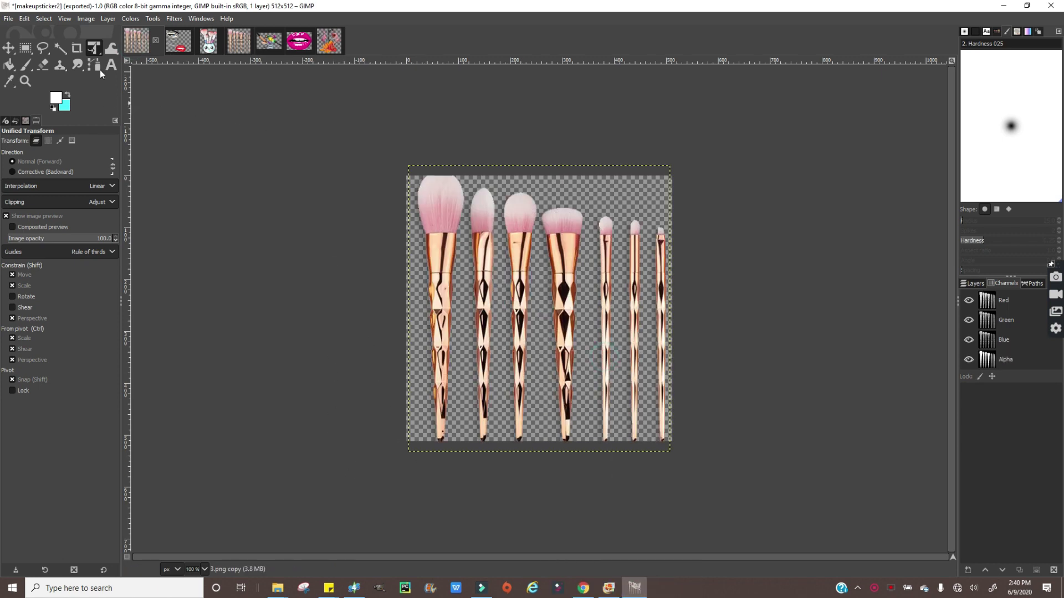
left_click(423, 267)
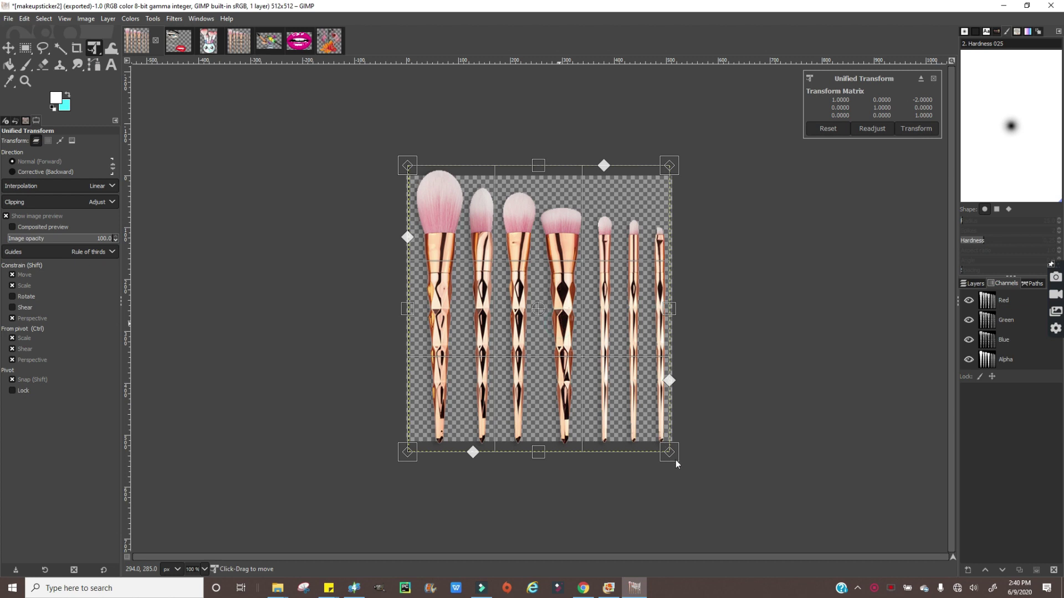
left_click_drag(675, 461, 653, 436)
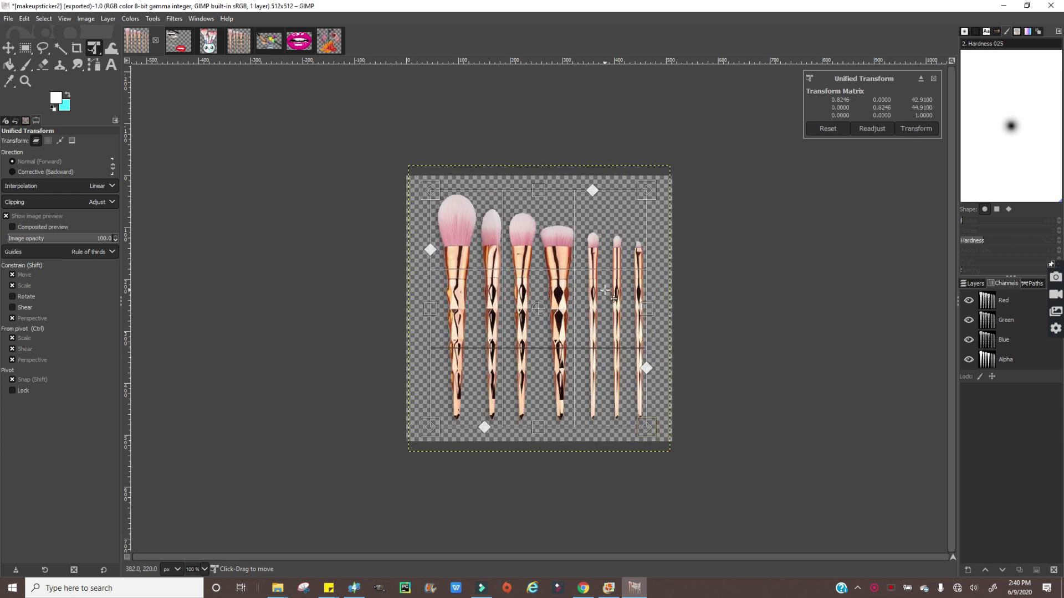
Export the resized rose-gold brushes as makeupsticker3.png to the CC pics folder with the default PNG options.
left_click(8, 19)
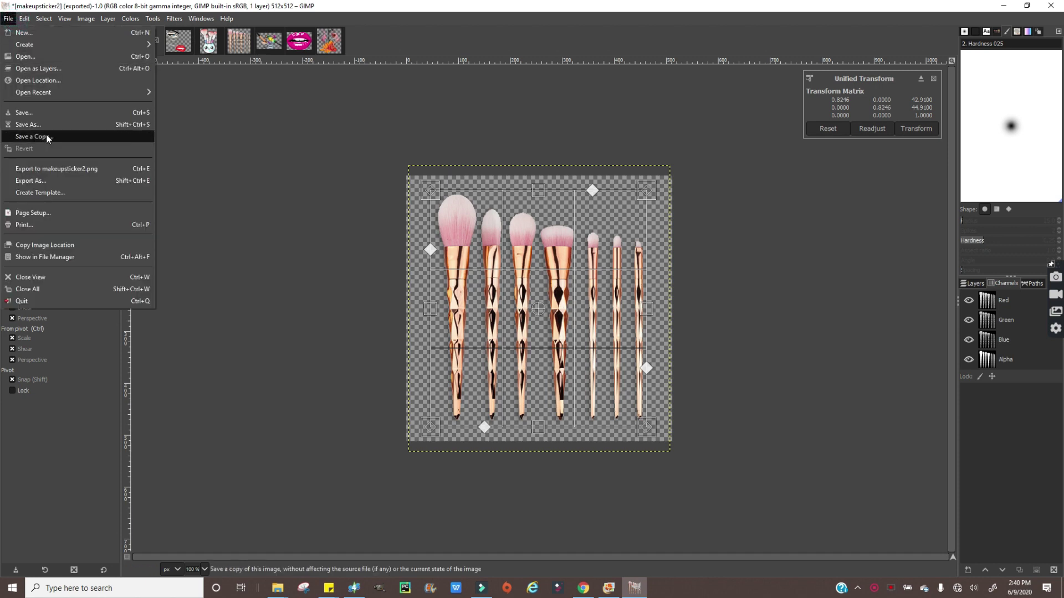
left_click(33, 181)
left_click(239, 187)
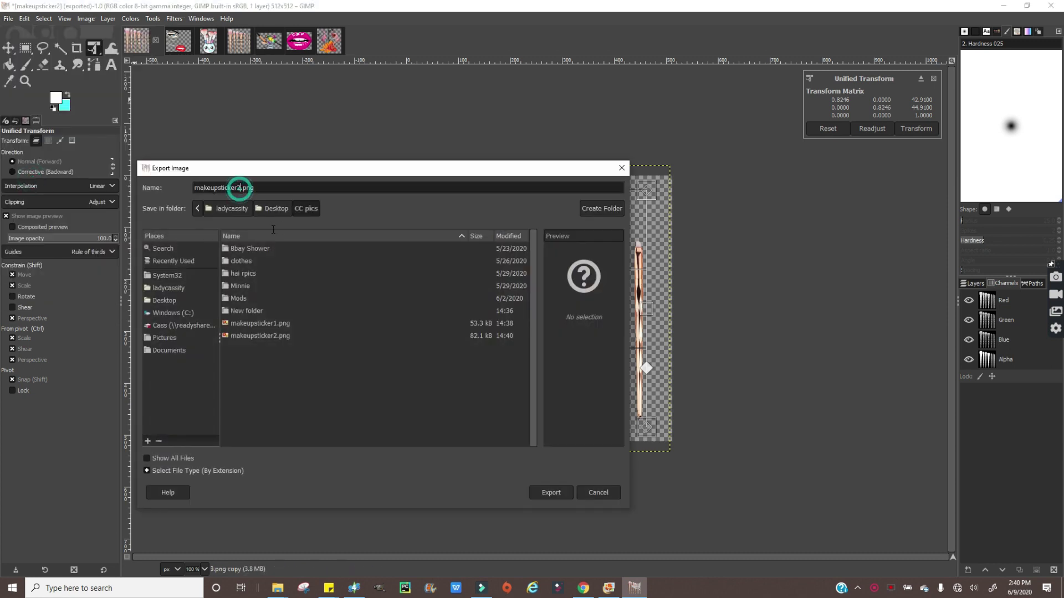
key("BackSpace")
type("3")
left_click(551, 492)
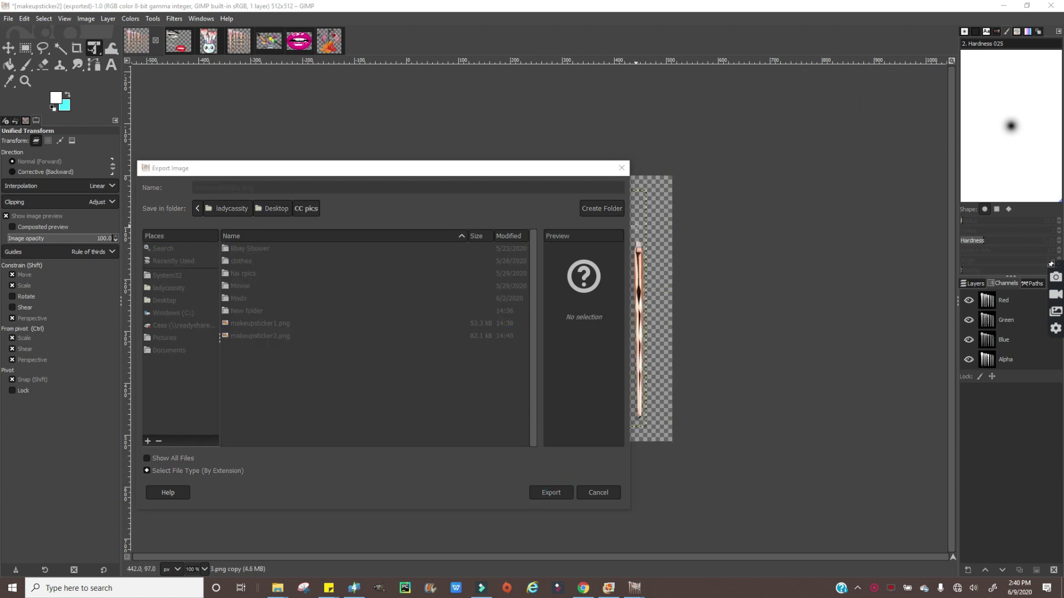
left_click(534, 416)
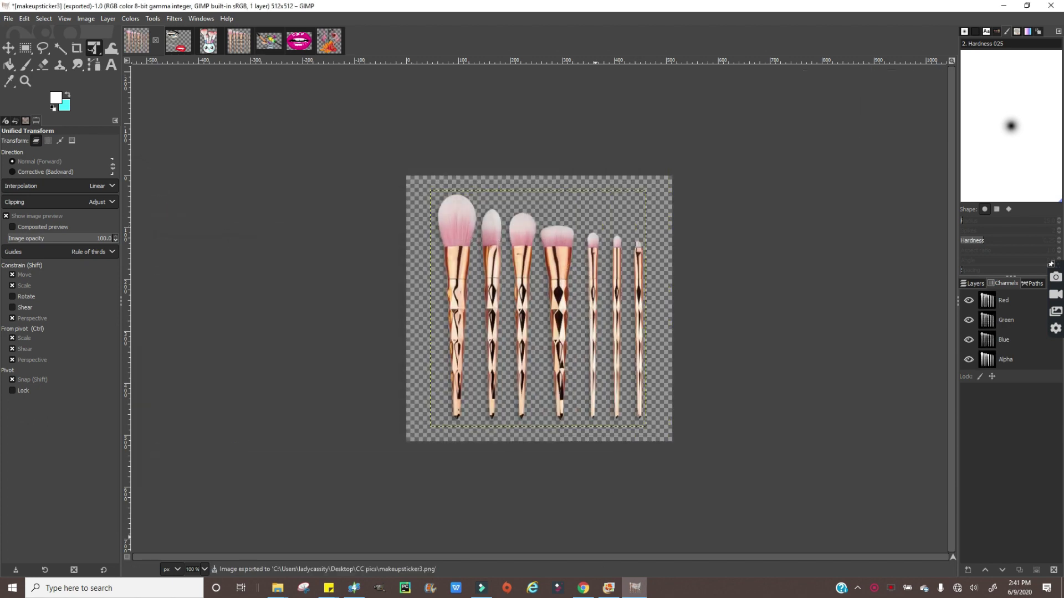
Switch to Sims 4 Studio and import makeupsticker3 as the texture of the third swatch.
left_click(355, 587)
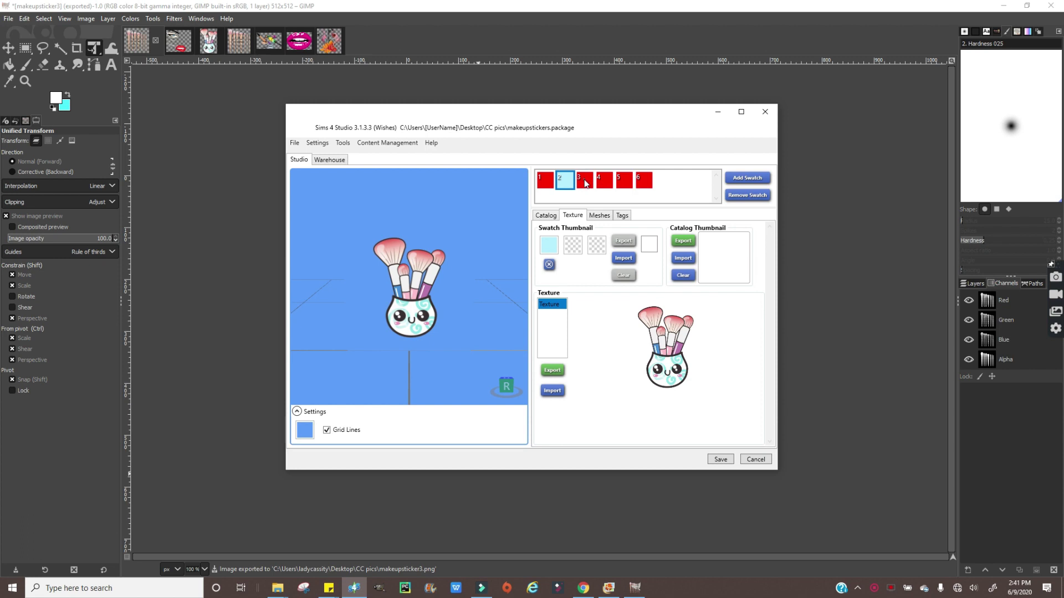
left_click(584, 180)
left_click(550, 391)
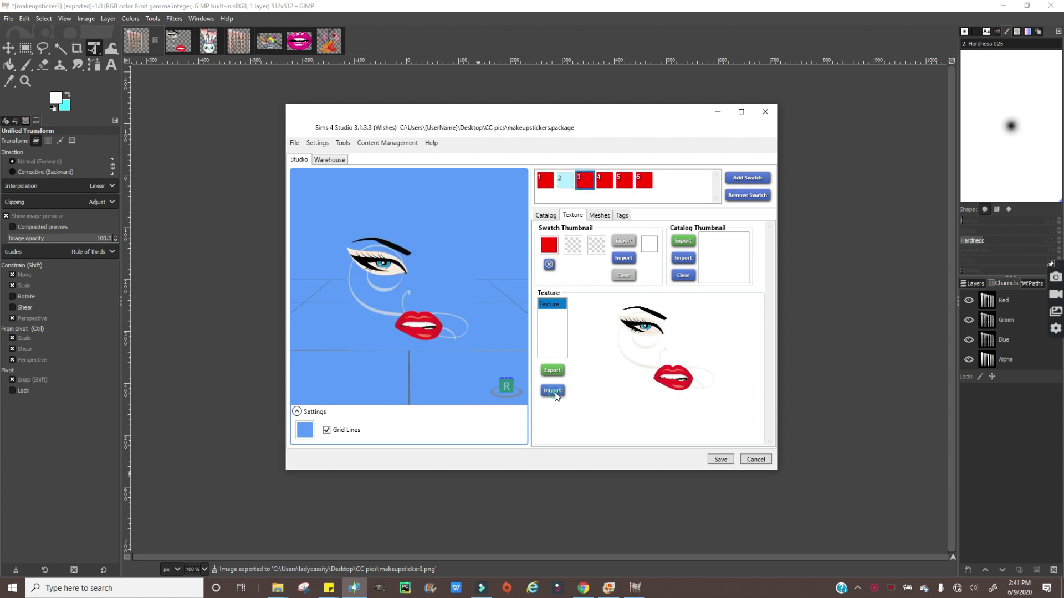
left_click(478, 262)
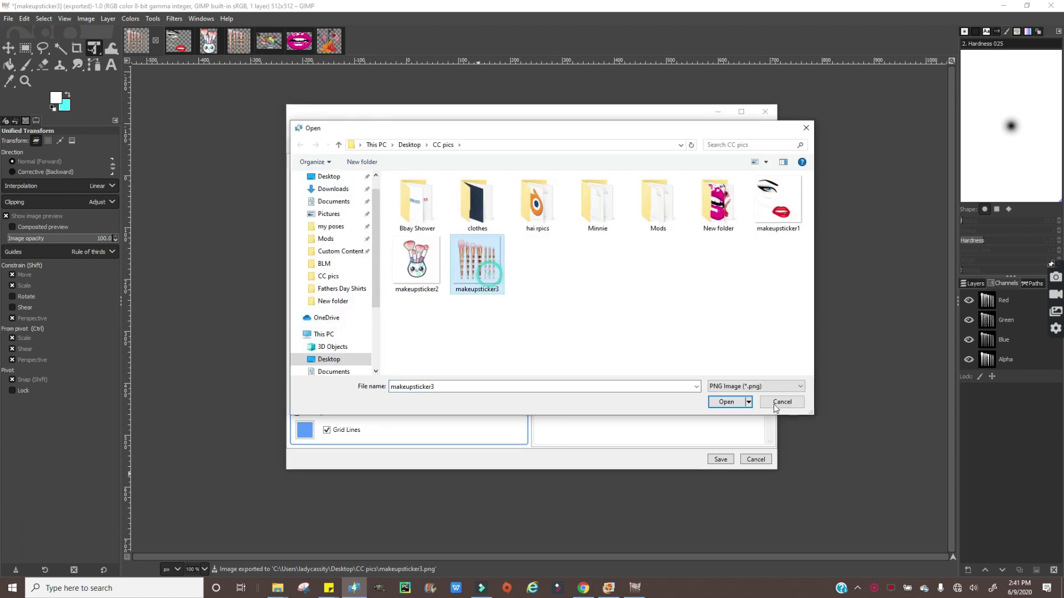
left_click(726, 402)
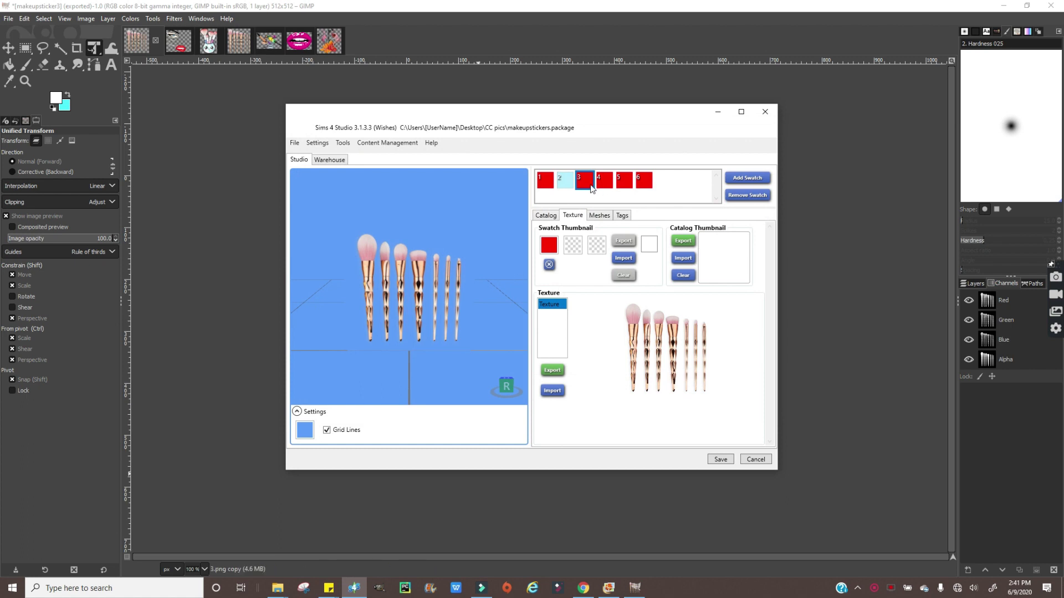
Change the third swatch's thumbnail color to light pink, #FFBBBB.
left_click(549, 248)
left_click(483, 276)
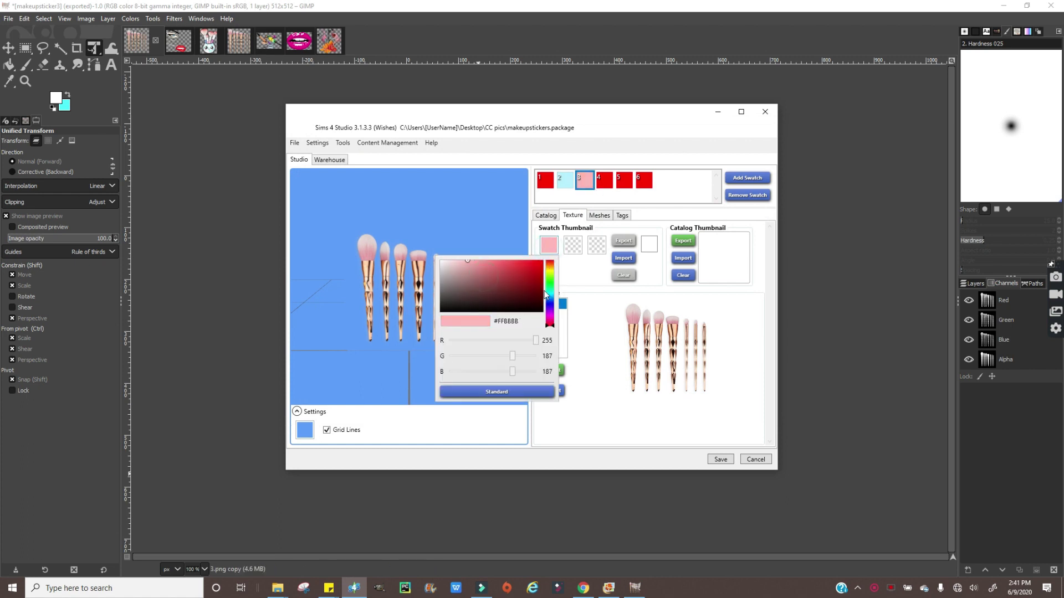
left_click(582, 316)
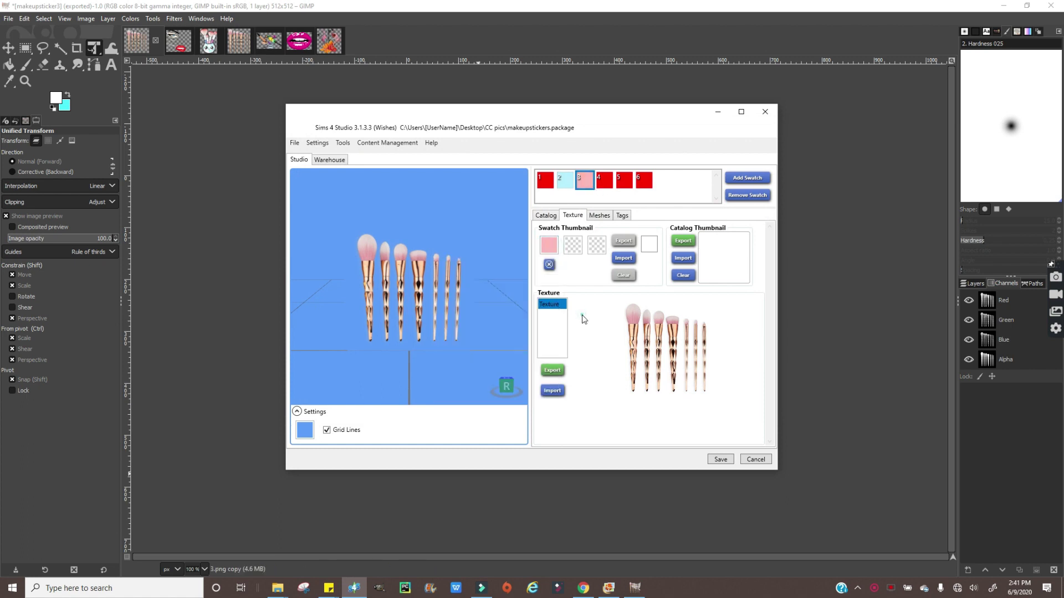
Select the fourth swatch, then return to GIMP and undo the rose-gold brushes' scaling and pasting, back to the empty canvas.
left_click(607, 182)
left_click(244, 133)
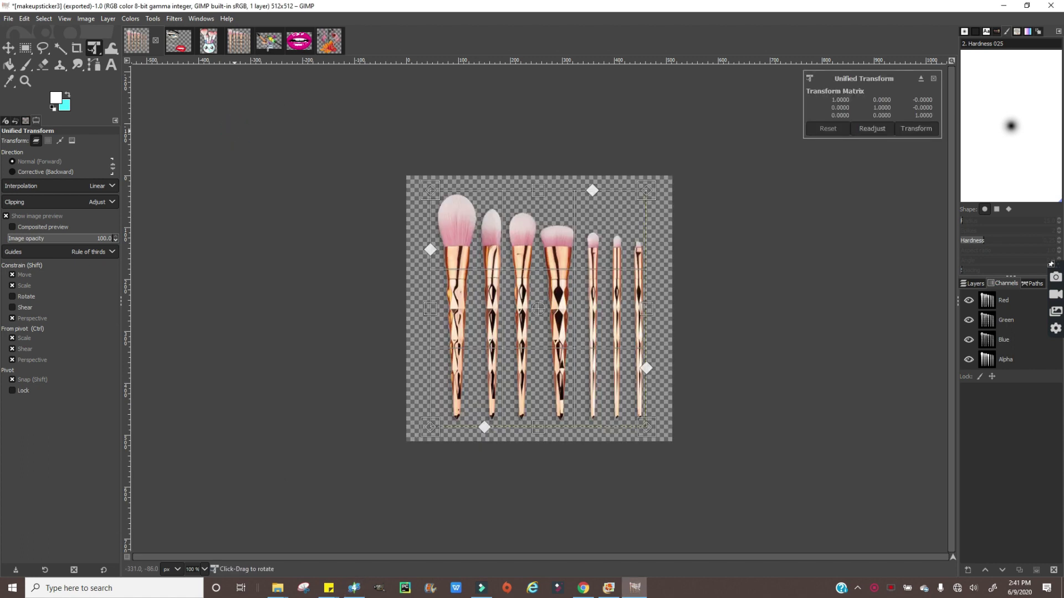
key("ctrl+z")
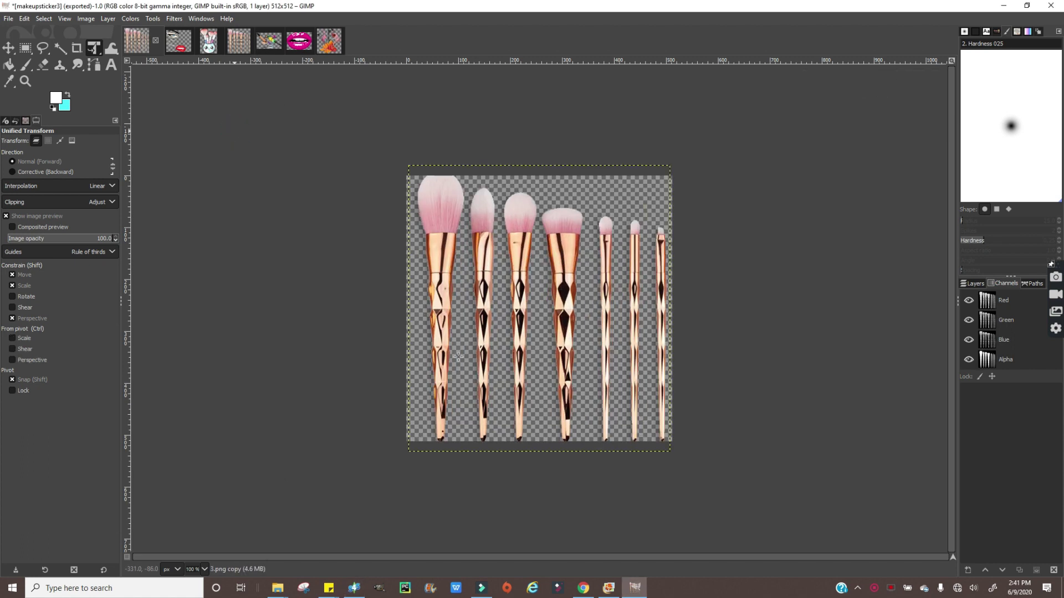
key("ctrl+z")
Copy the colorful painted face with makeup brushes from its own image and paste it into the empty canvas.
left_click(269, 40)
right_click(519, 256)
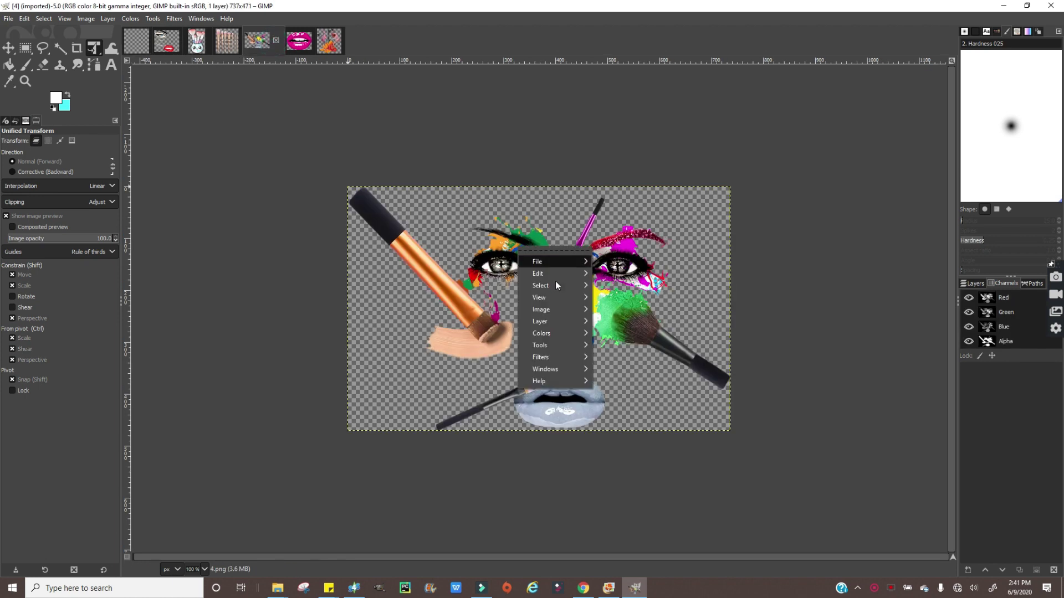
left_click(554, 276)
left_click(633, 336)
left_click(136, 40)
right_click(438, 277)
left_click(451, 299)
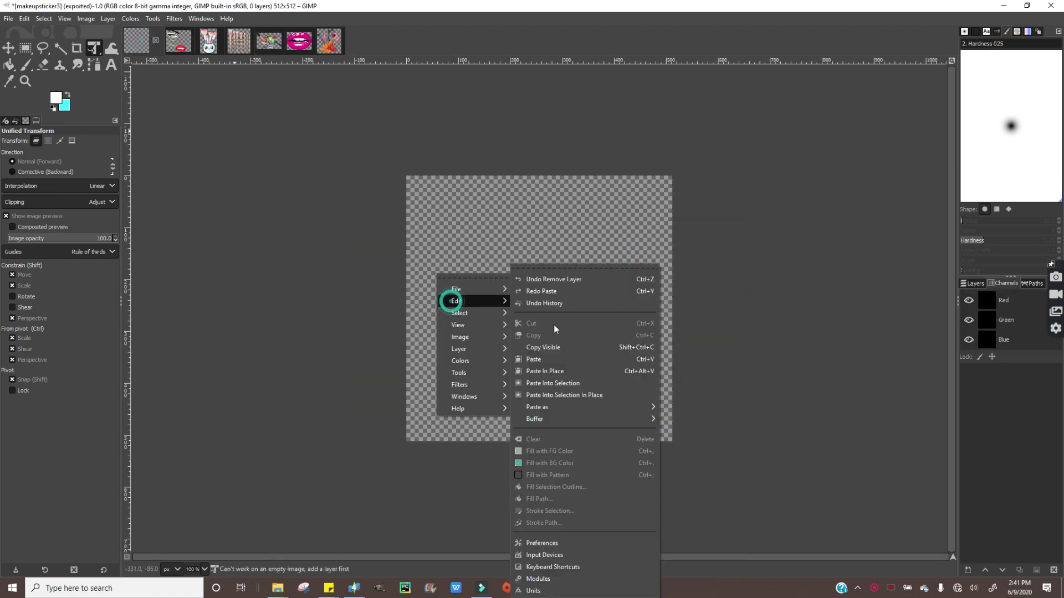
left_click(570, 360)
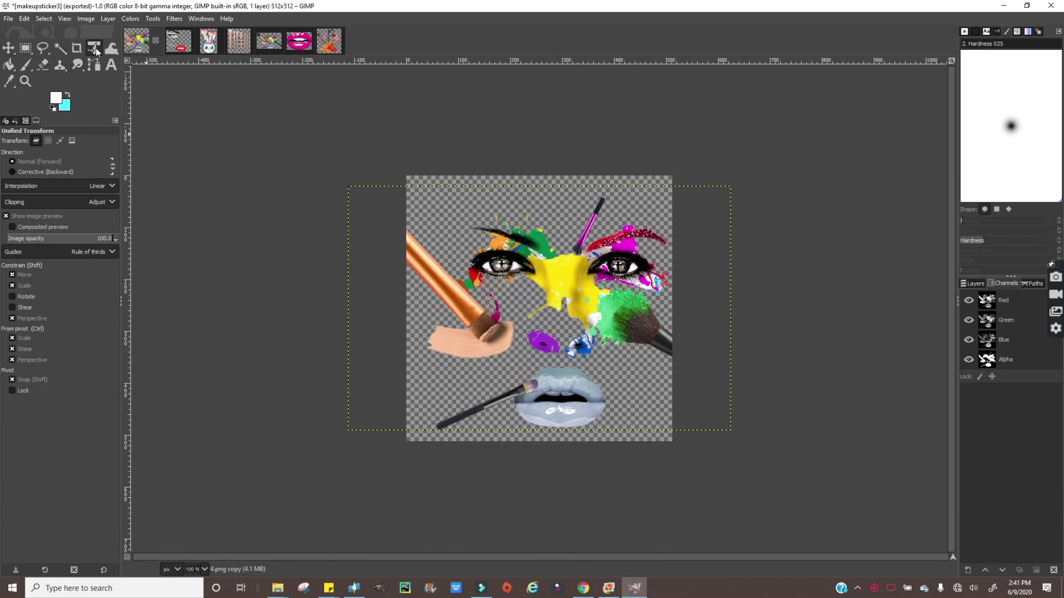
Scale the pasted face artwork to about 0.65 with Unified Transform, centred so it fits within the canvas width.
left_click(286, 173)
left_click_drag(731, 188, 664, 228)
left_click(757, 219)
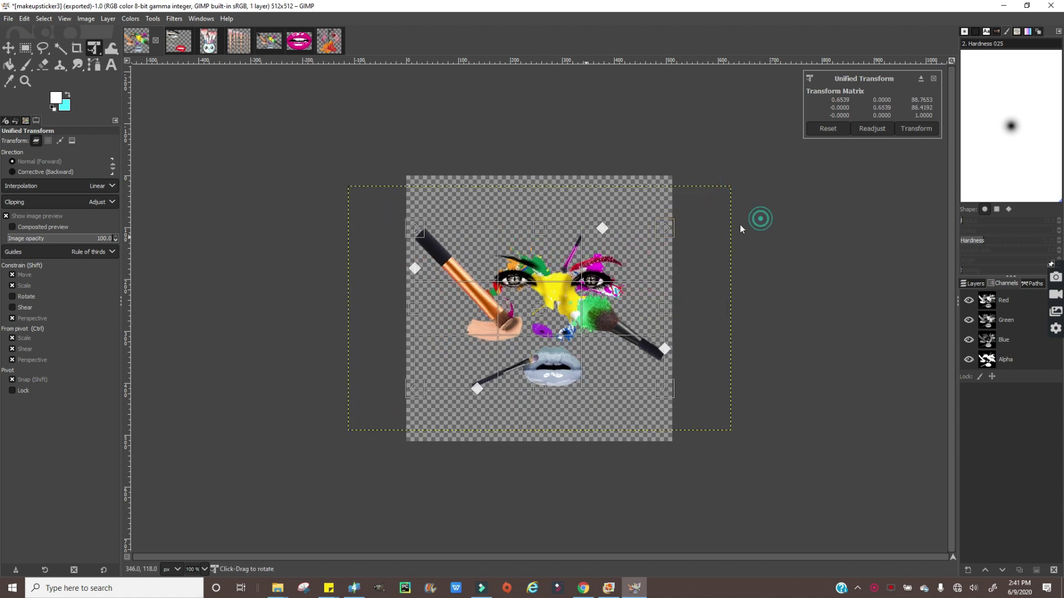
Export the resized face artwork as makeupsticker4.png to the CC pics folder with the default PNG options.
left_click(9, 22)
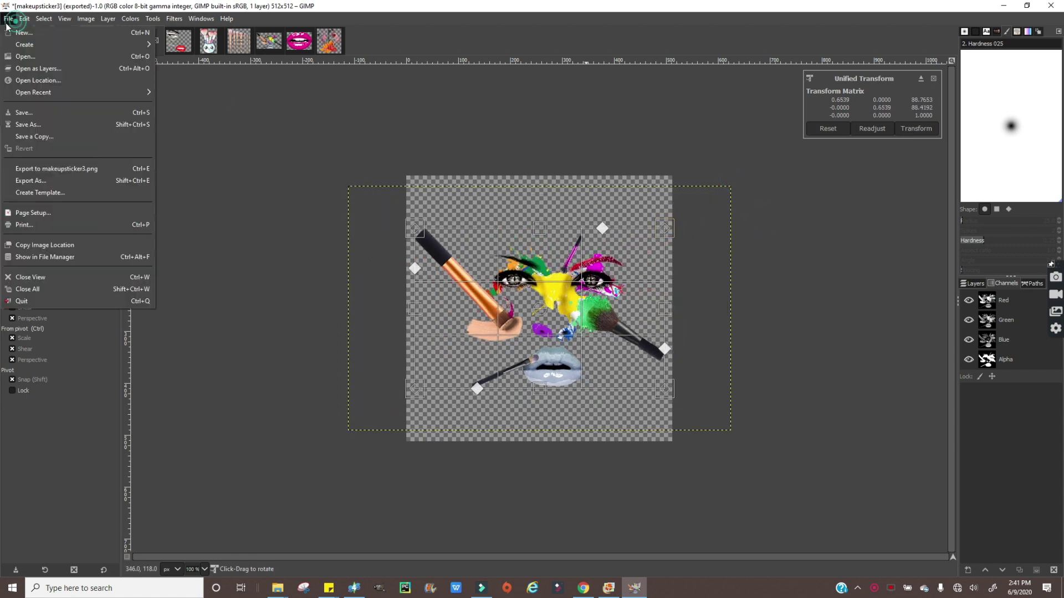
left_click(37, 181)
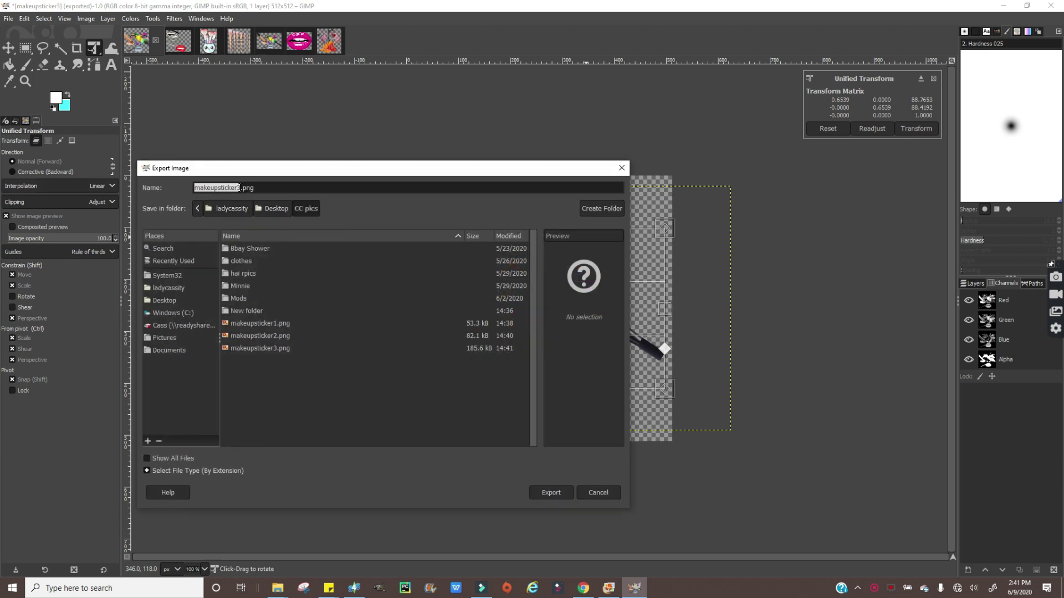
left_click(550, 492)
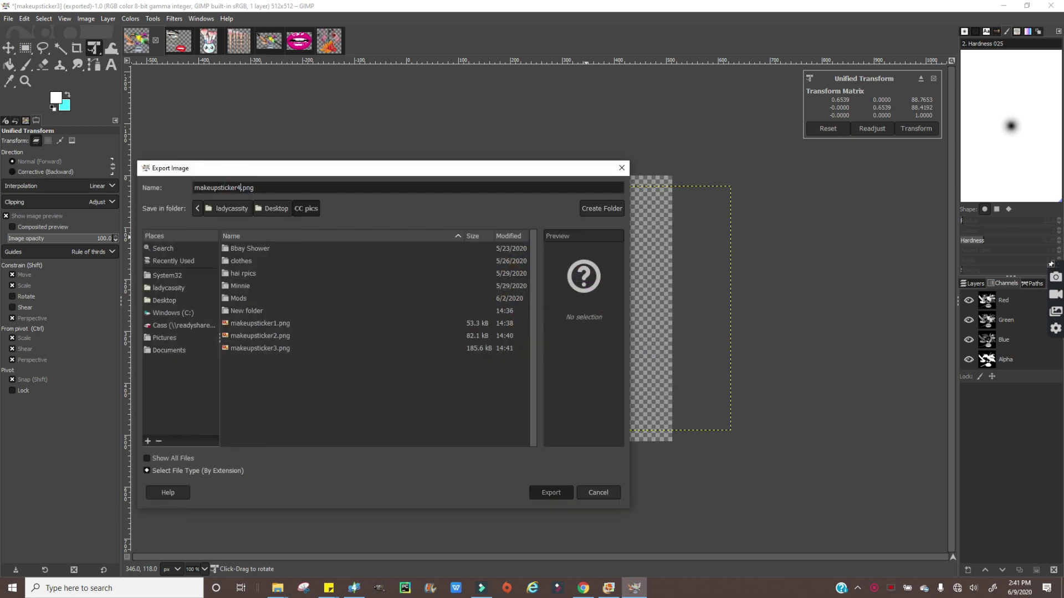
left_click(548, 417)
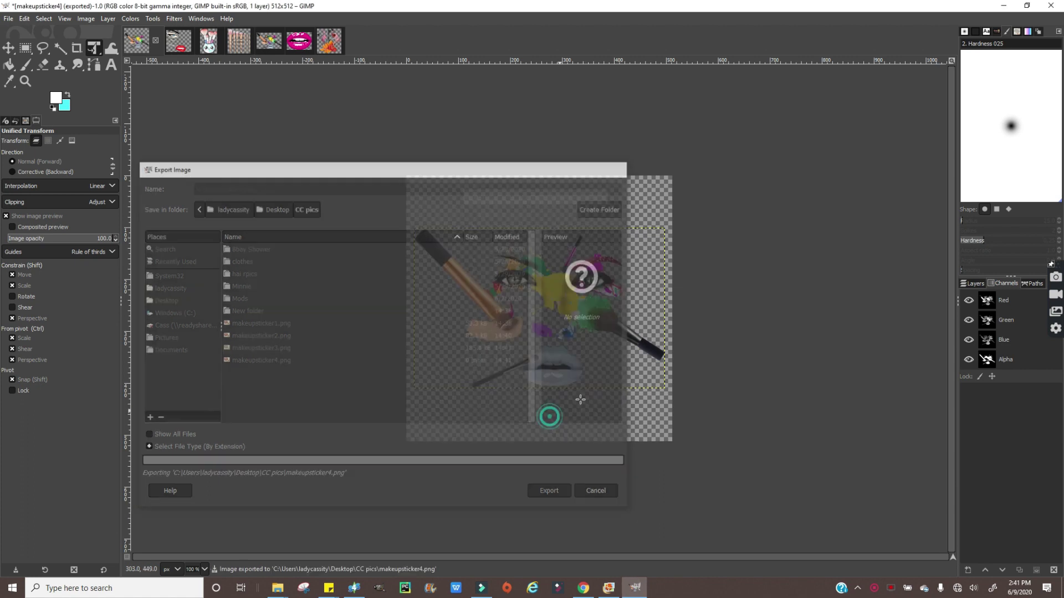
Switch to Sims 4 Studio and import makeupsticker4 as the texture of the fourth swatch.
left_click(355, 587)
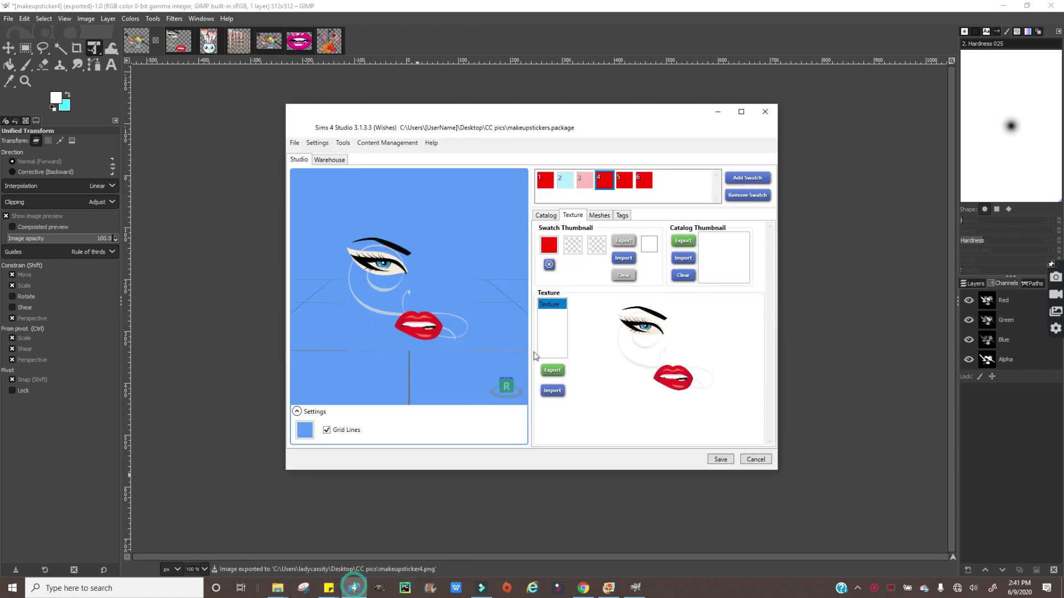
left_click(552, 390)
left_click(536, 263)
left_click(726, 402)
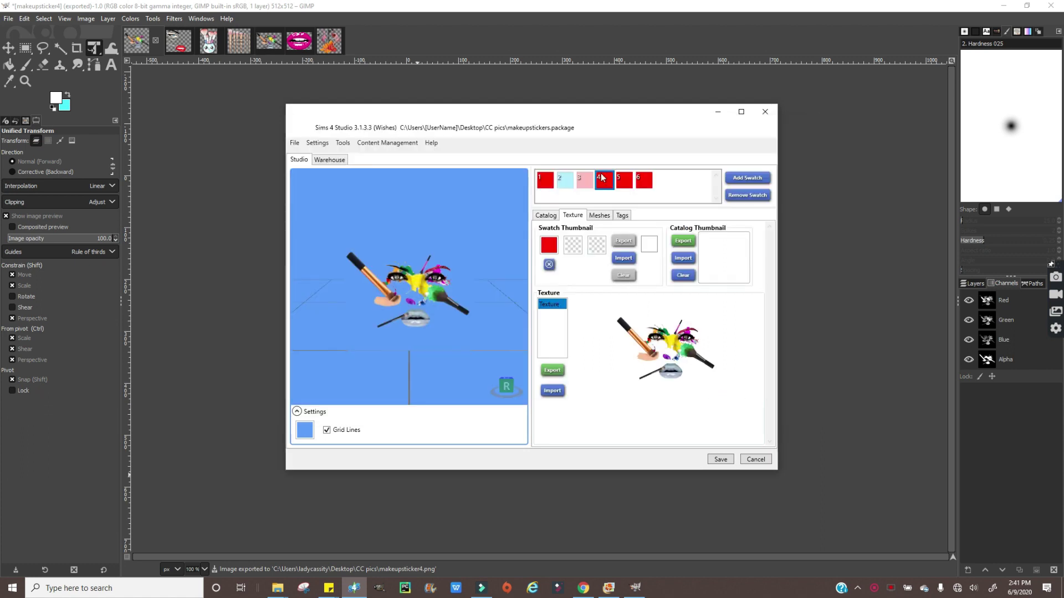
Give the fourth swatch's thumbnail three colors: yellow, magenta and bright green.
left_click(548, 265)
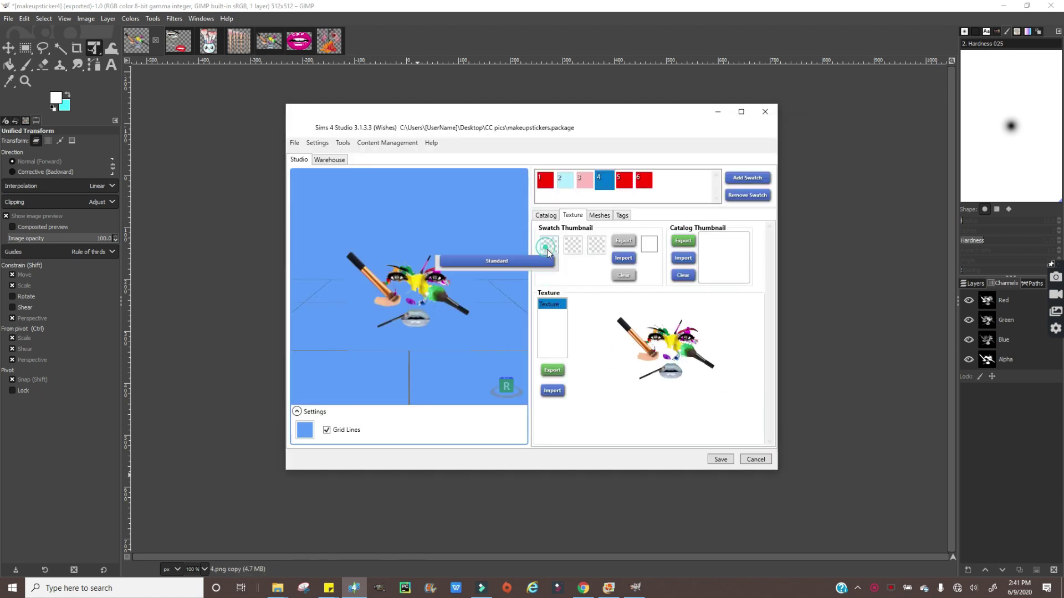
mouse_move(517, 297)
left_mouse_down()
mouse_move(487, 287)
mouse_move(559, 238)
left_mouse_up()
left_click_drag(549, 279, 553, 274)
left_click(573, 248)
left_click(573, 319)
left_click(546, 274)
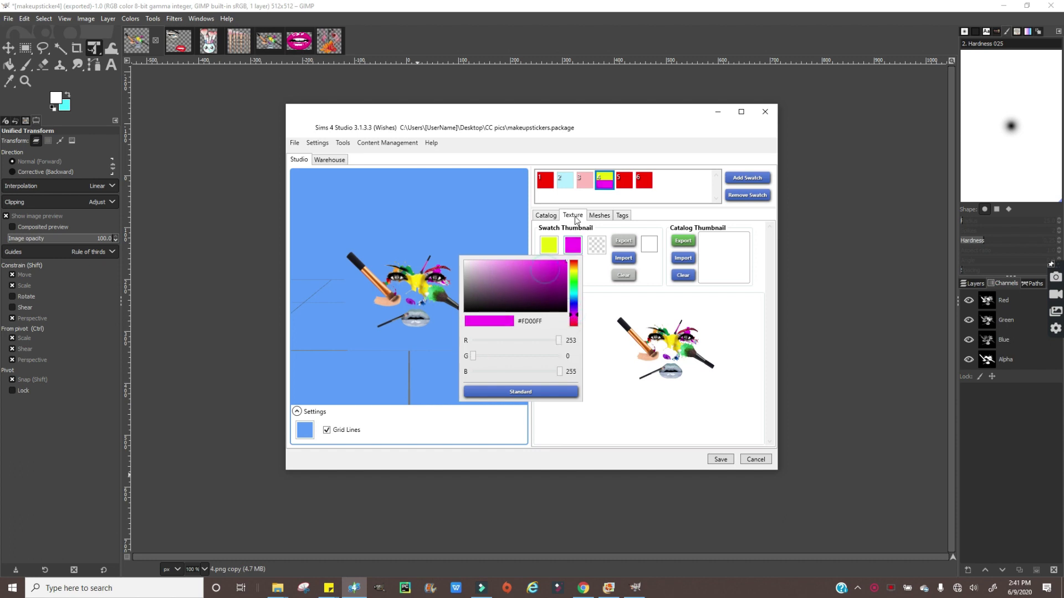
left_click(505, 385)
left_click(596, 244)
left_click(598, 283)
left_click(589, 266)
left_click(599, 227)
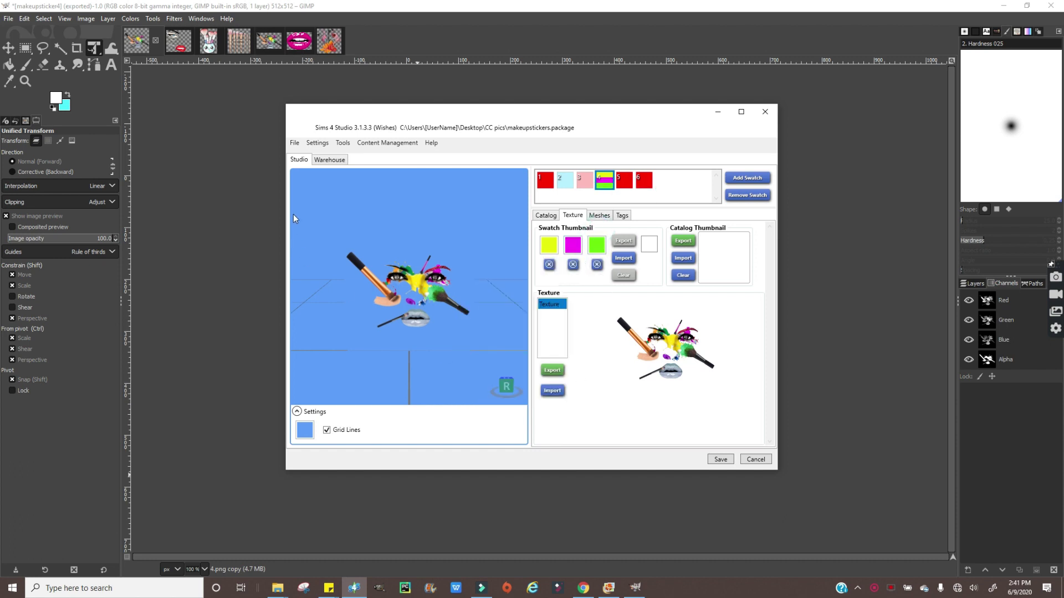
Switch to GIMP and undo the scaling and pasting of the face artwork, back to the empty canvas.
left_click(225, 201)
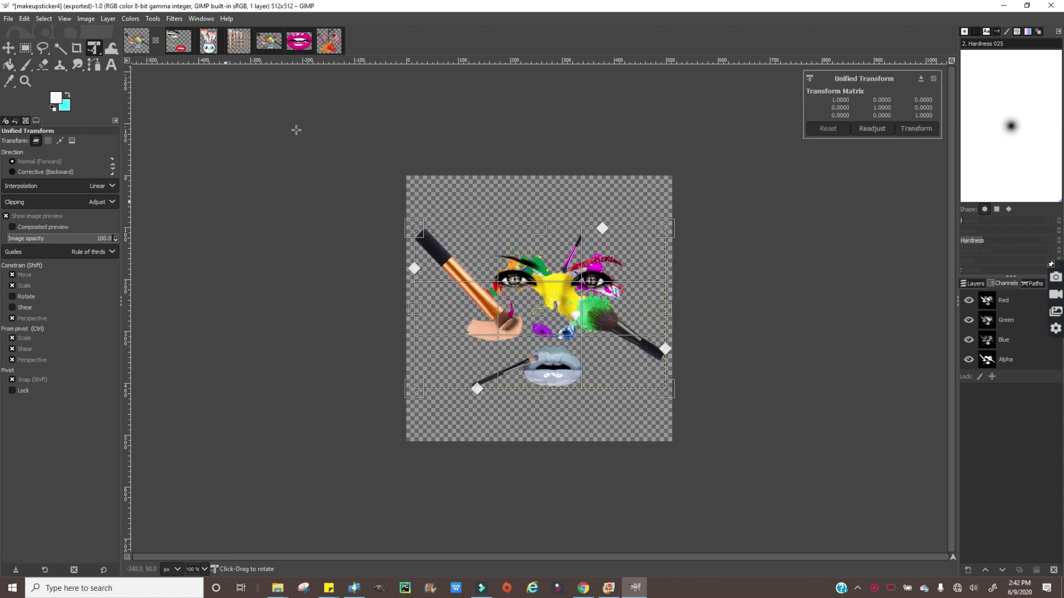
key("Escape")
key("ctrl+z")
Copy the large pink lips from their own image and paste them into the empty canvas.
left_click(299, 41)
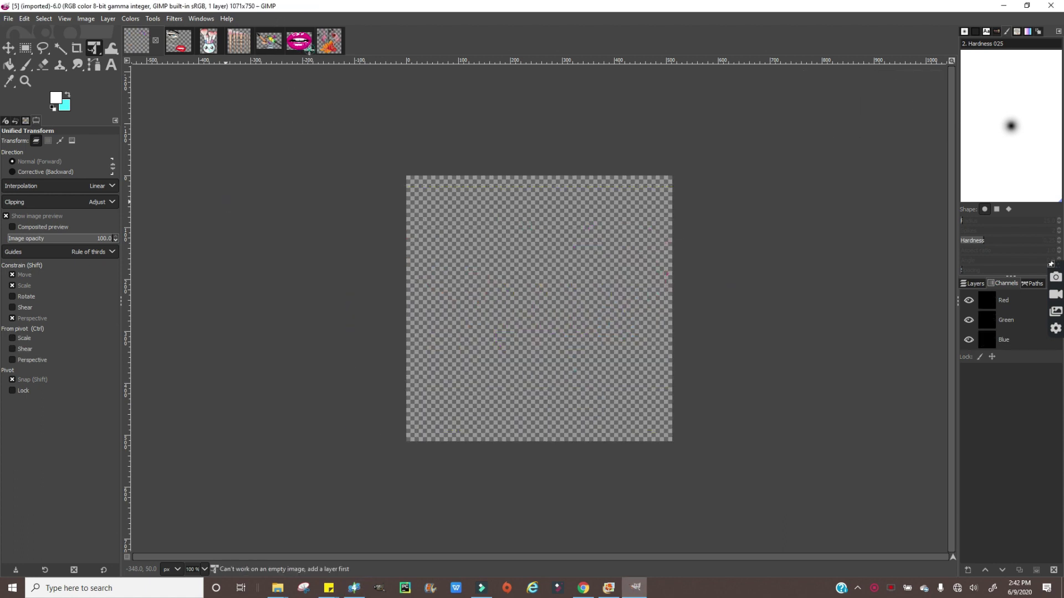
right_click(484, 265)
left_click(517, 292)
left_click(589, 334)
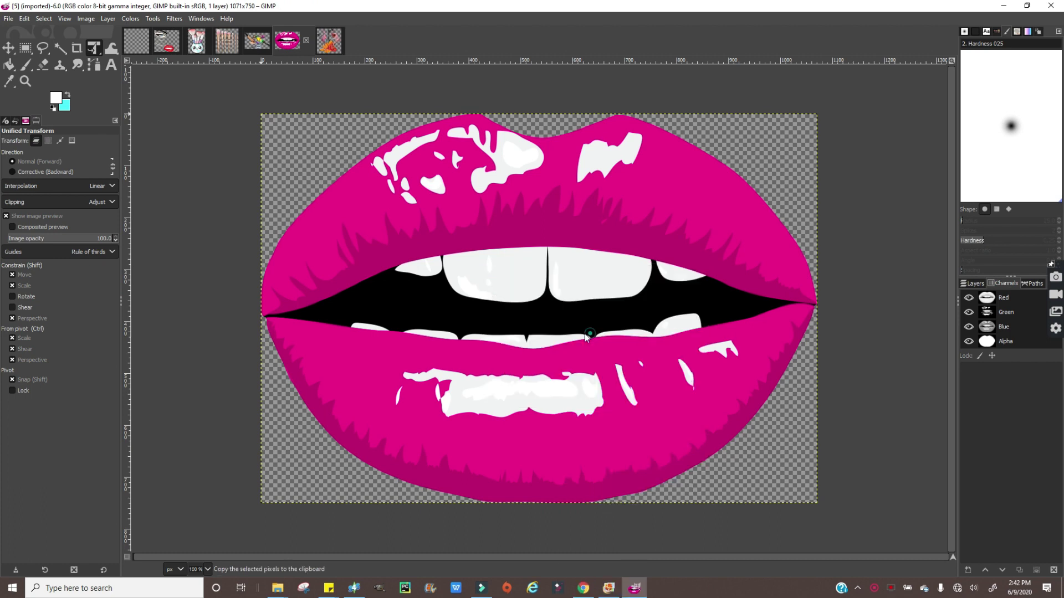
left_click(135, 41)
right_click(487, 244)
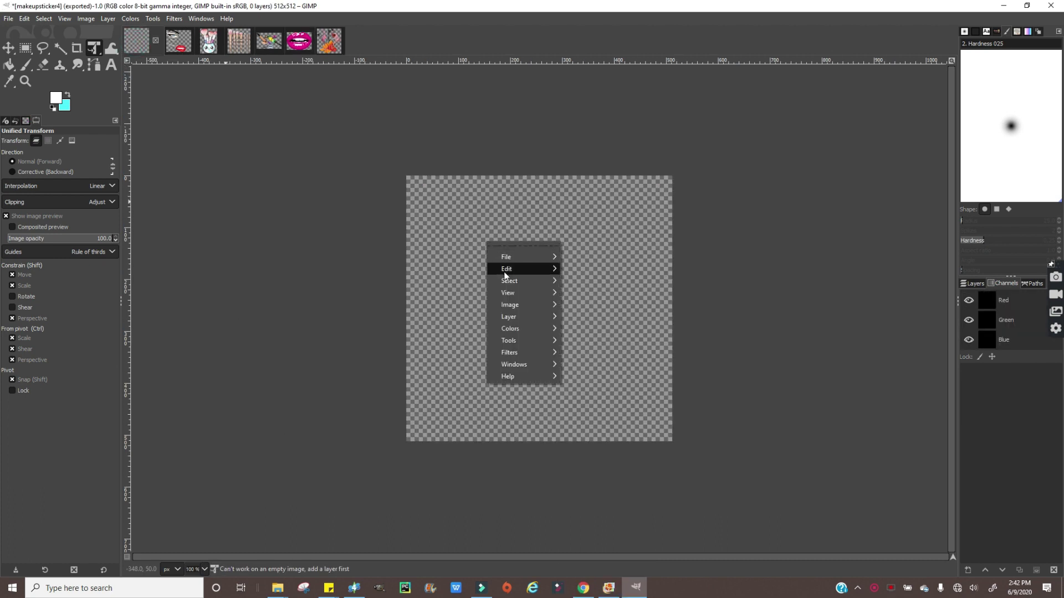
left_click(510, 268)
left_click(592, 357)
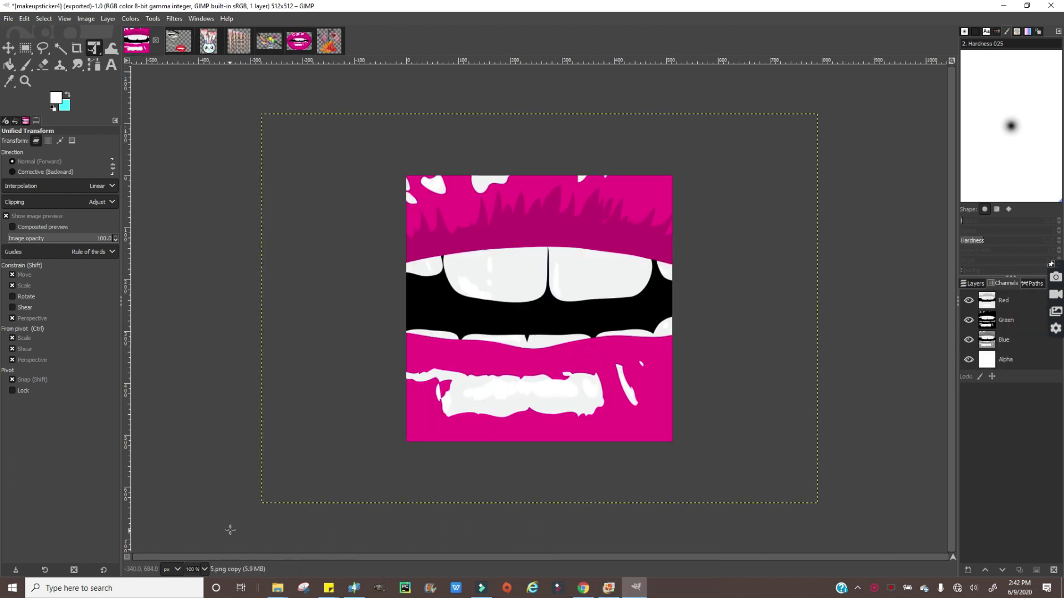
left_click(26, 49)
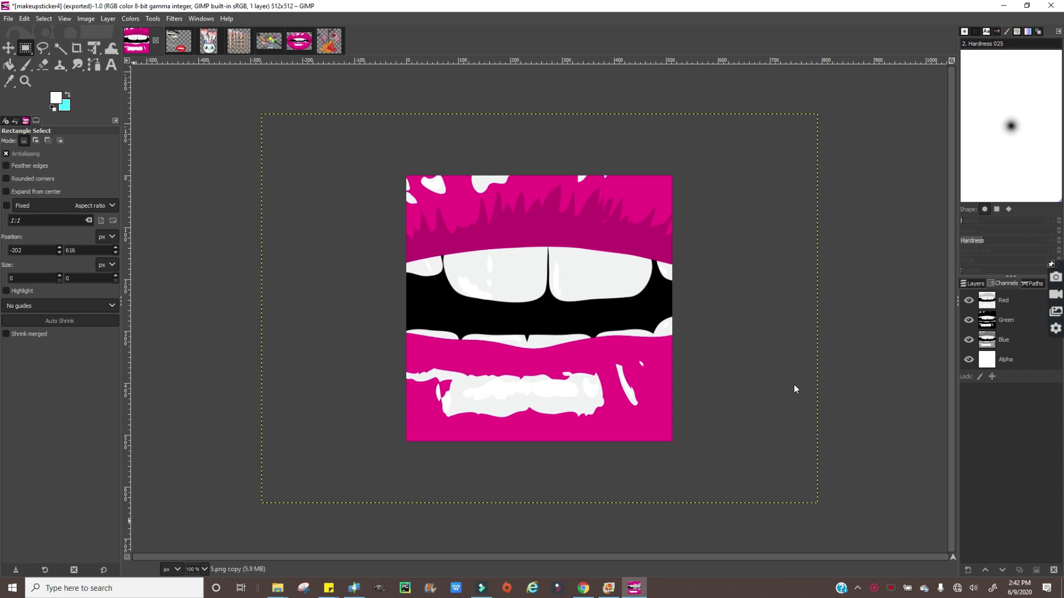
left_click(484, 586)
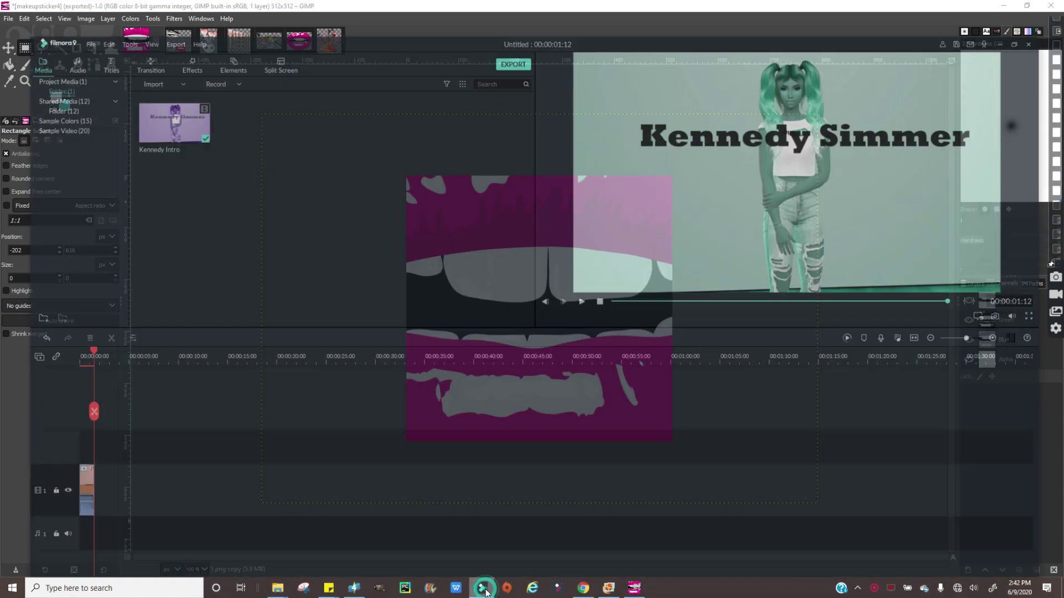
left_click(489, 586)
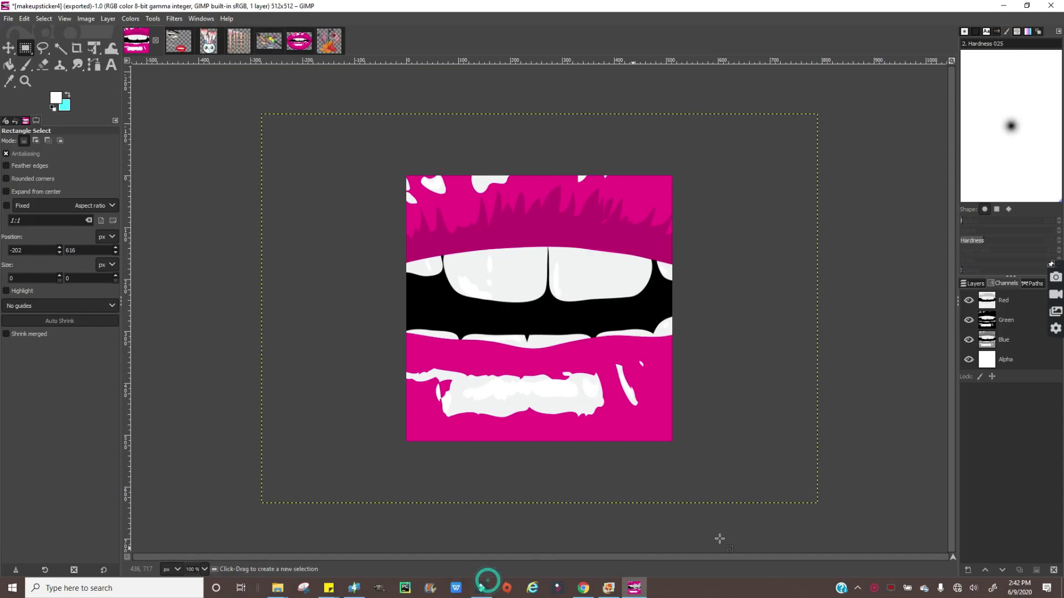
right_click(875, 587)
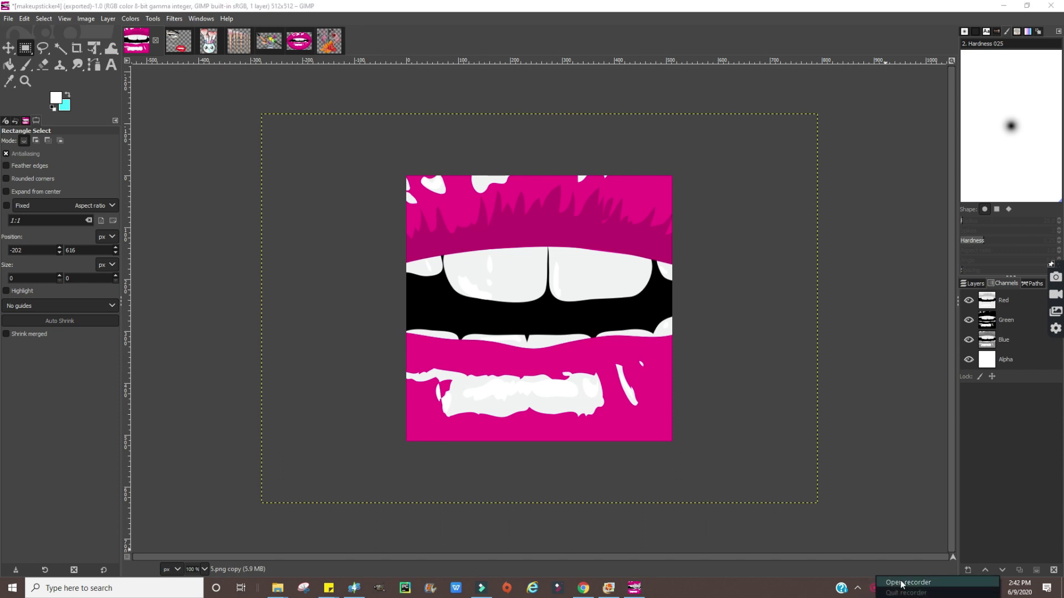
left_click(902, 583)
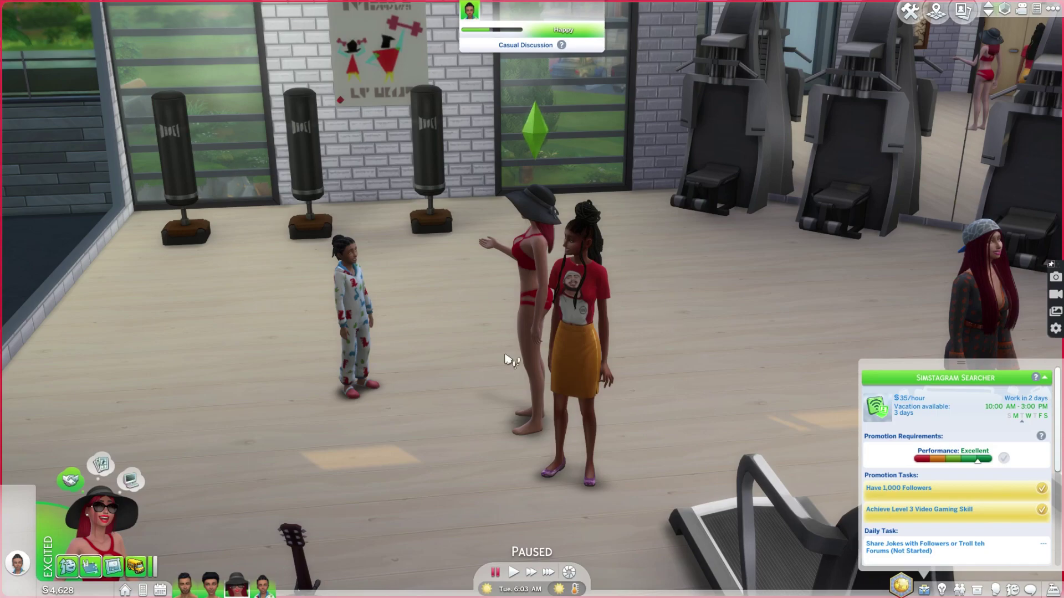
Look around the gym and the other rooms on the current floor of the house.
scroll(509, 360, "down", 3)
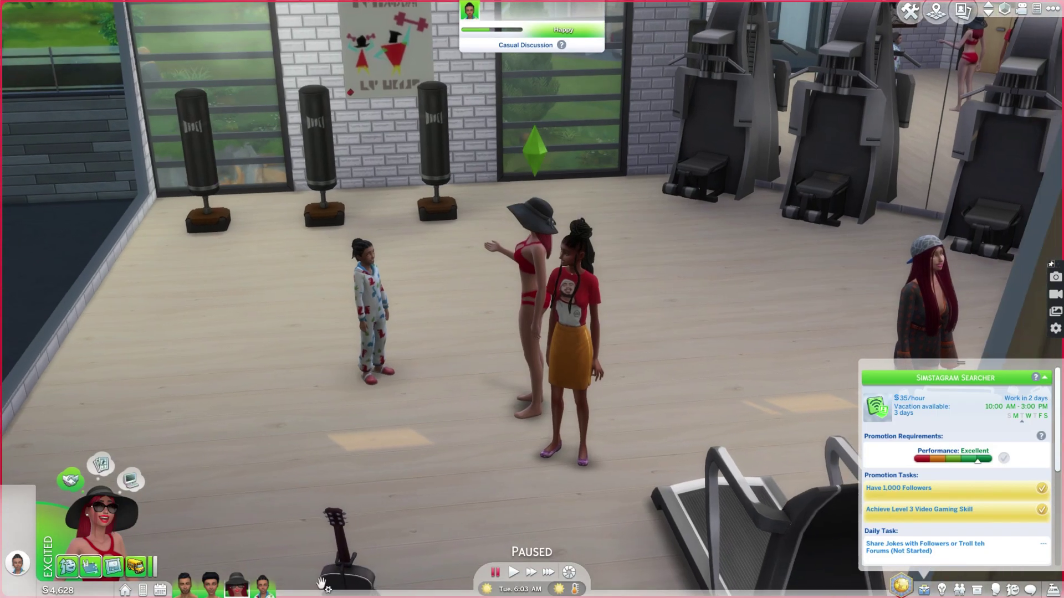
scroll(372, 450, "down", 2)
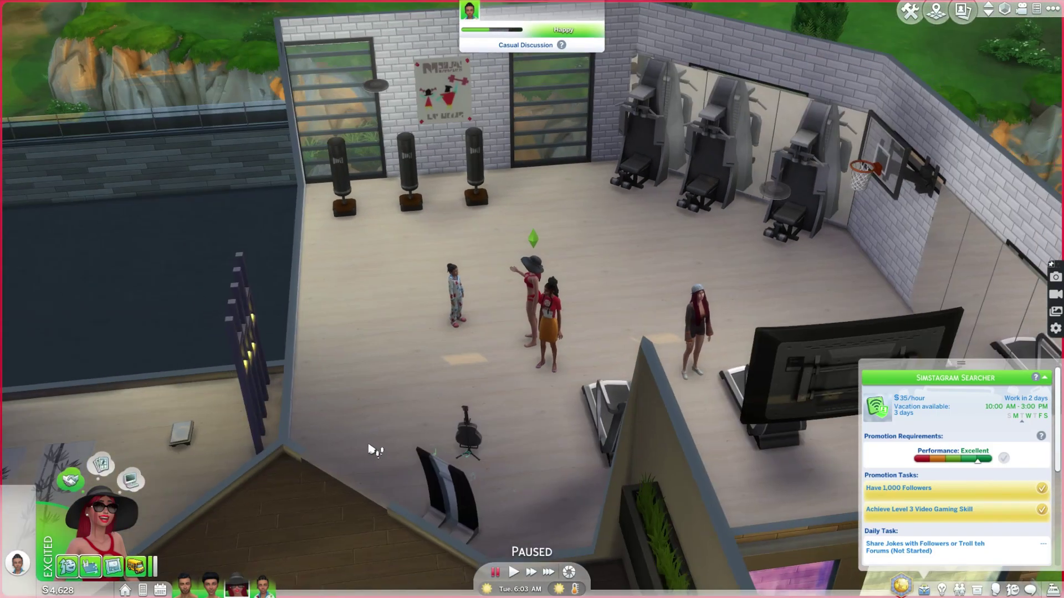
scroll(529, 276, "up", 3)
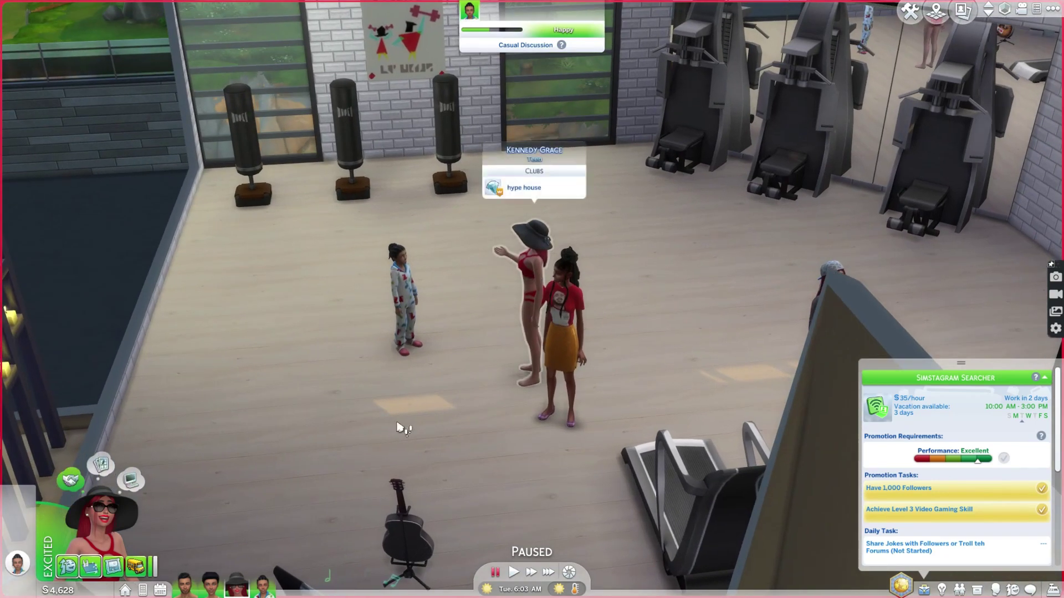
scroll(398, 427, "down", 5)
scroll(491, 301, "up", 2)
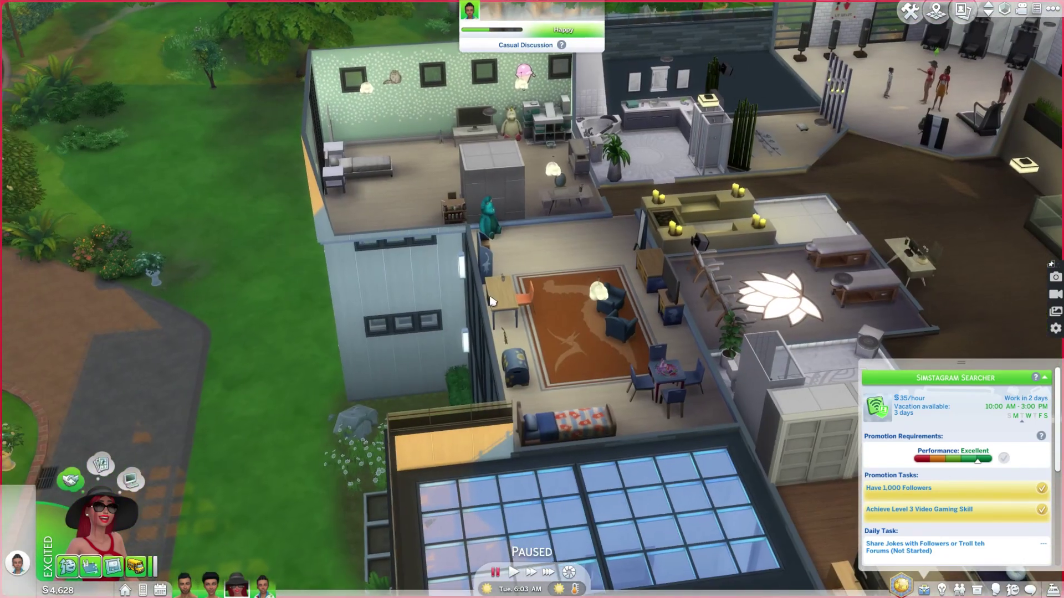
left_click_drag(491, 301, 158, 211)
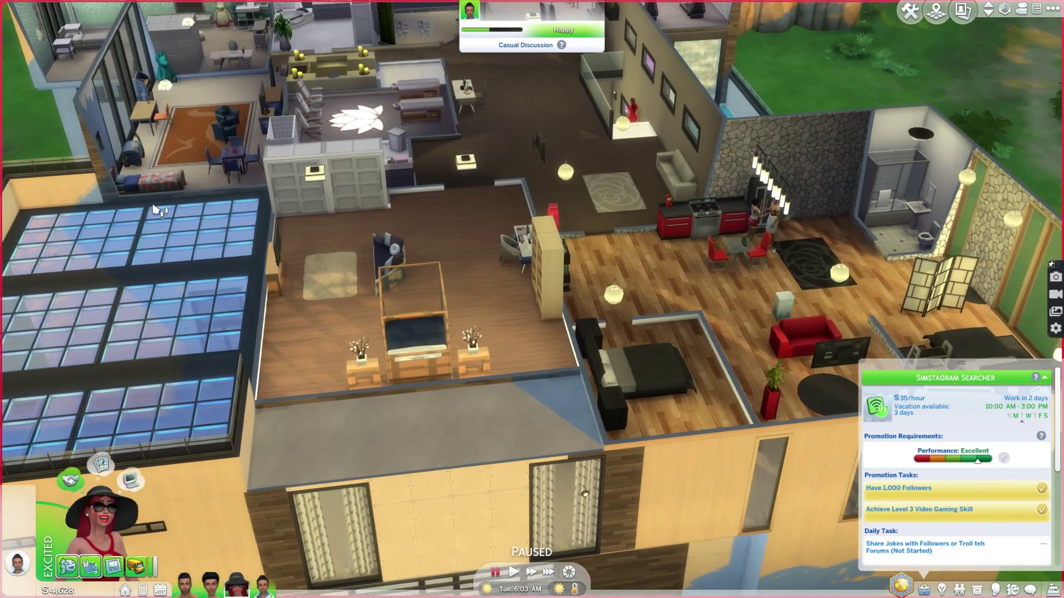
key("w")
key("d")
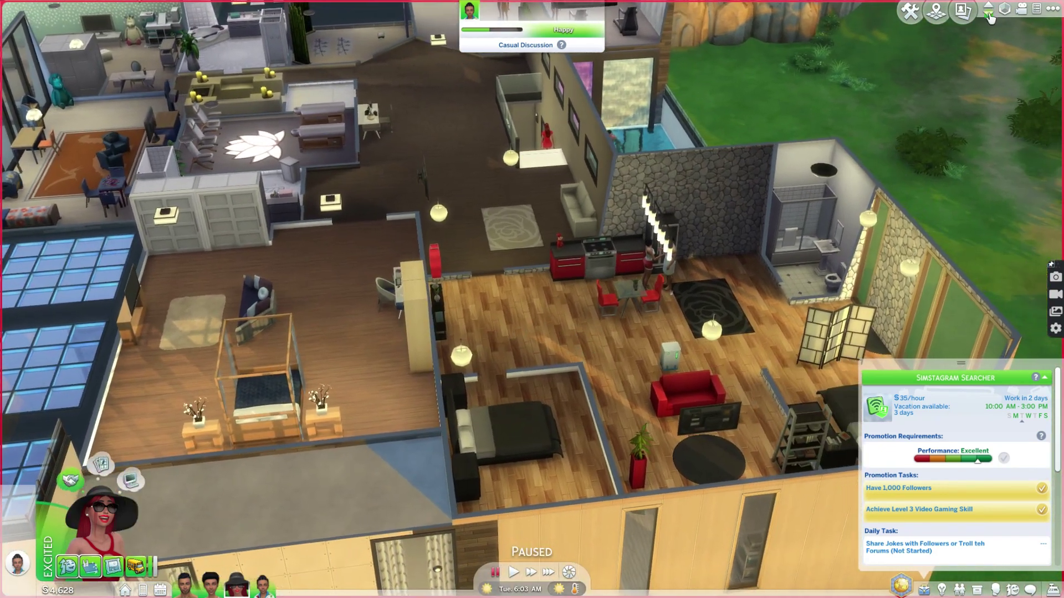
Switch to another floor of the house and look over its rooms from different angles.
left_click(988, 9)
scroll(432, 386, "up", 3)
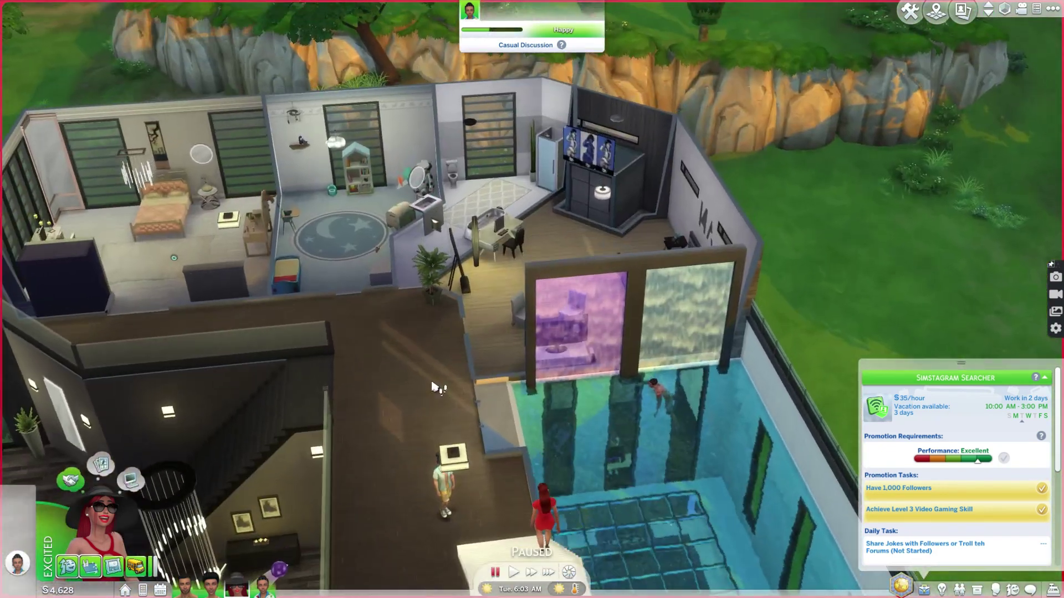
key("s")
key("a")
key("d")
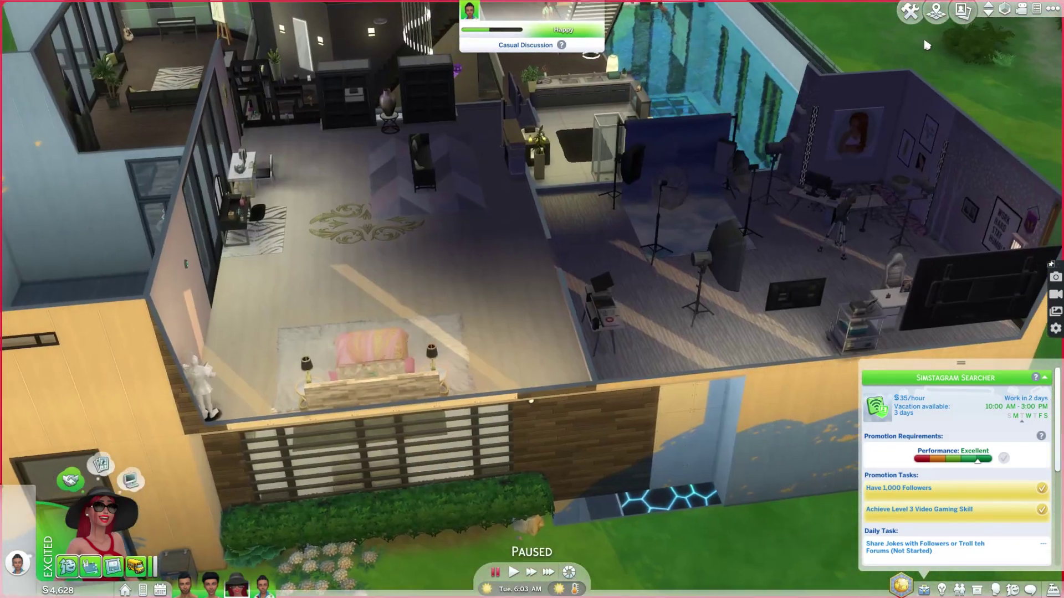
left_click(1021, 9)
left_click(961, 58)
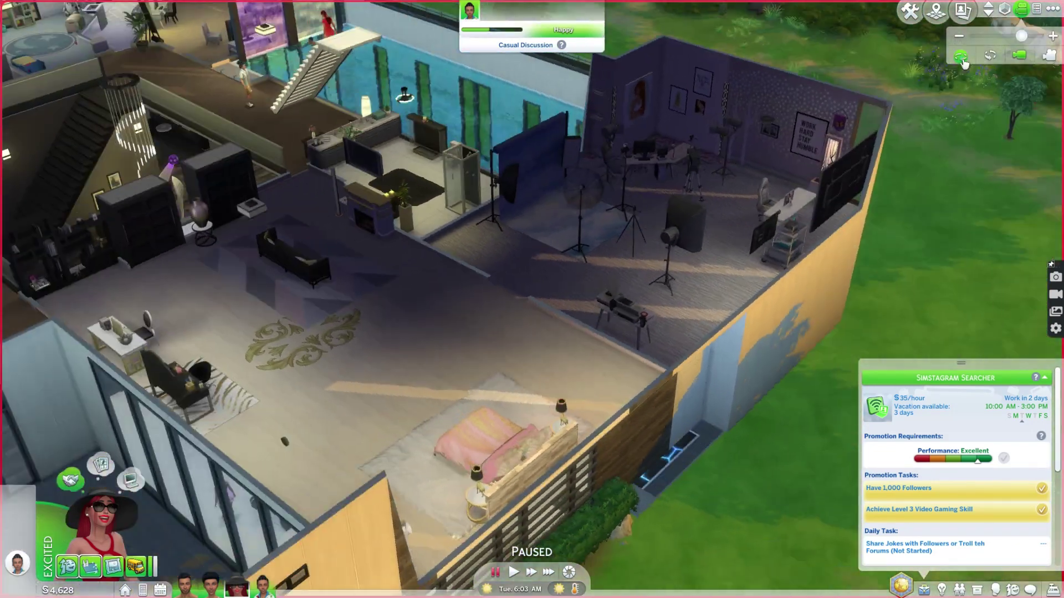
key("s")
key("d")
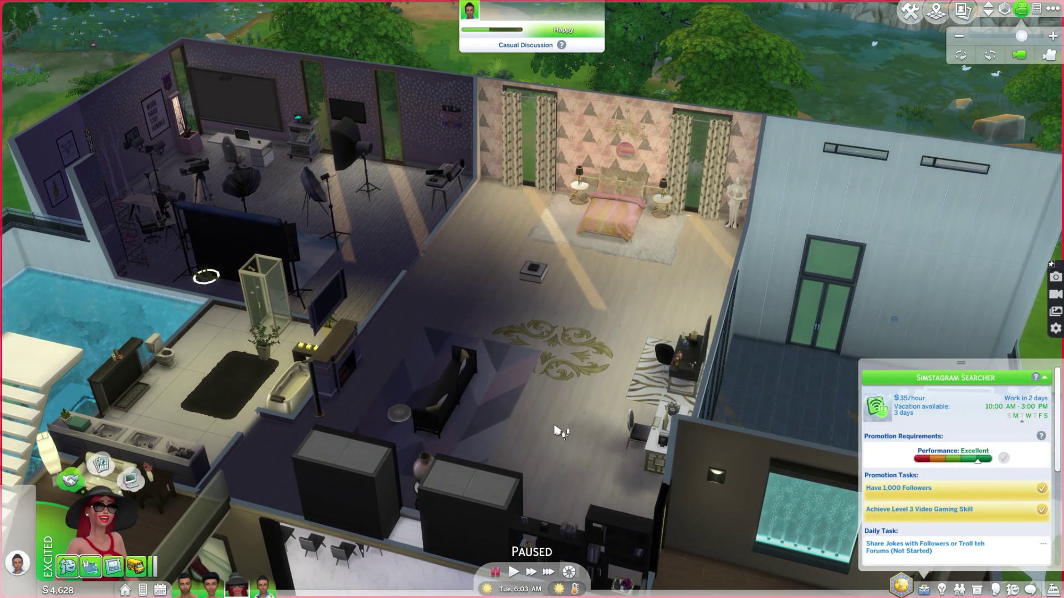
Examine the pink bedroom up close, from the bed wall to the sofa area and the floor decoration.
scroll(594, 159, "up", 5)
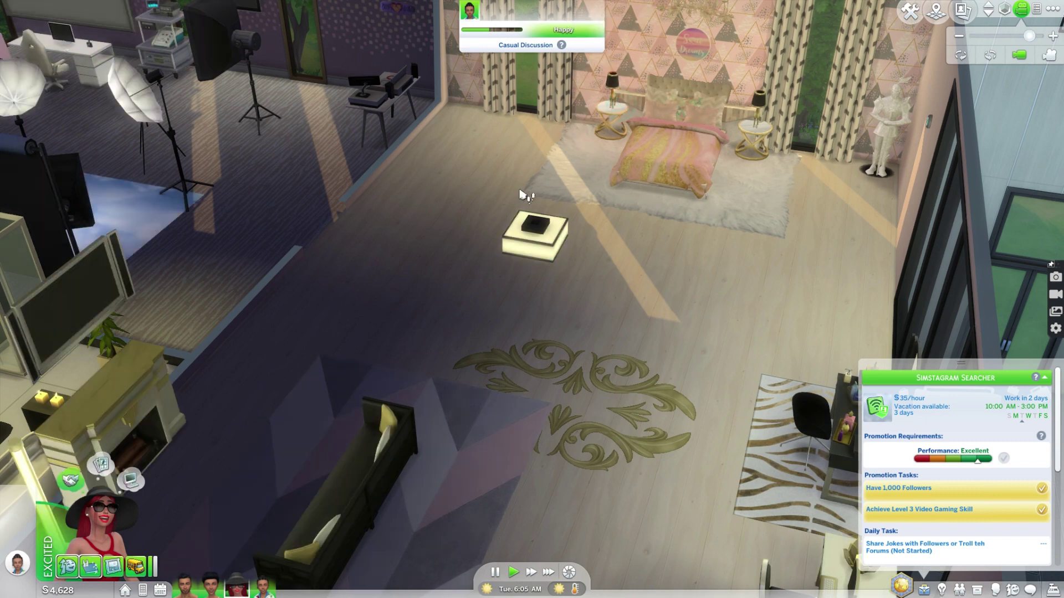
scroll(394, 308, "down", 10)
scroll(471, 400, "up", 10)
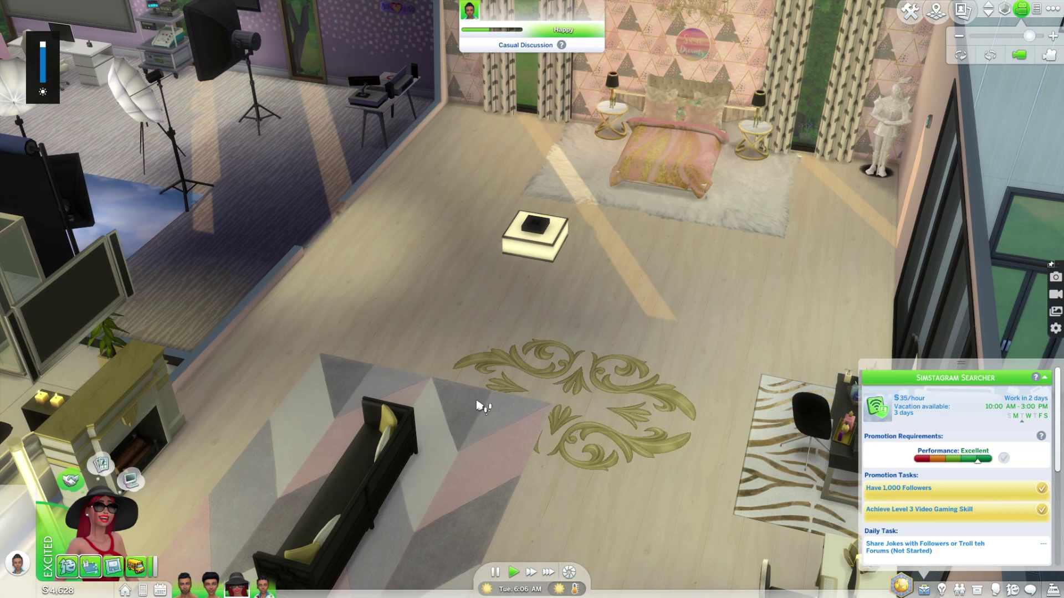
scroll(563, 378, "down", 2)
scroll(541, 498, "up", 6)
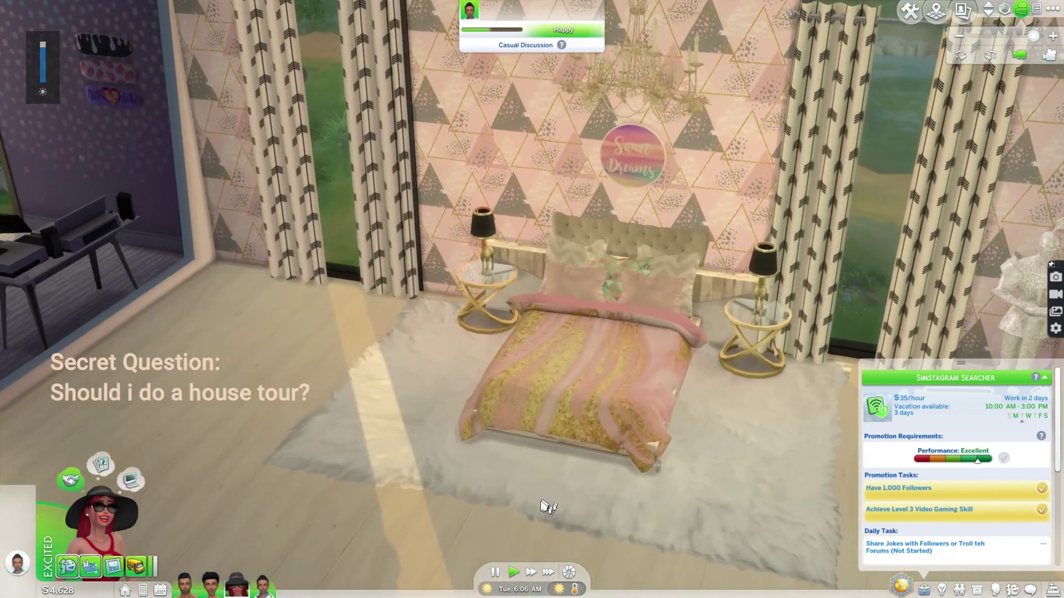
scroll(542, 507, "down", 3)
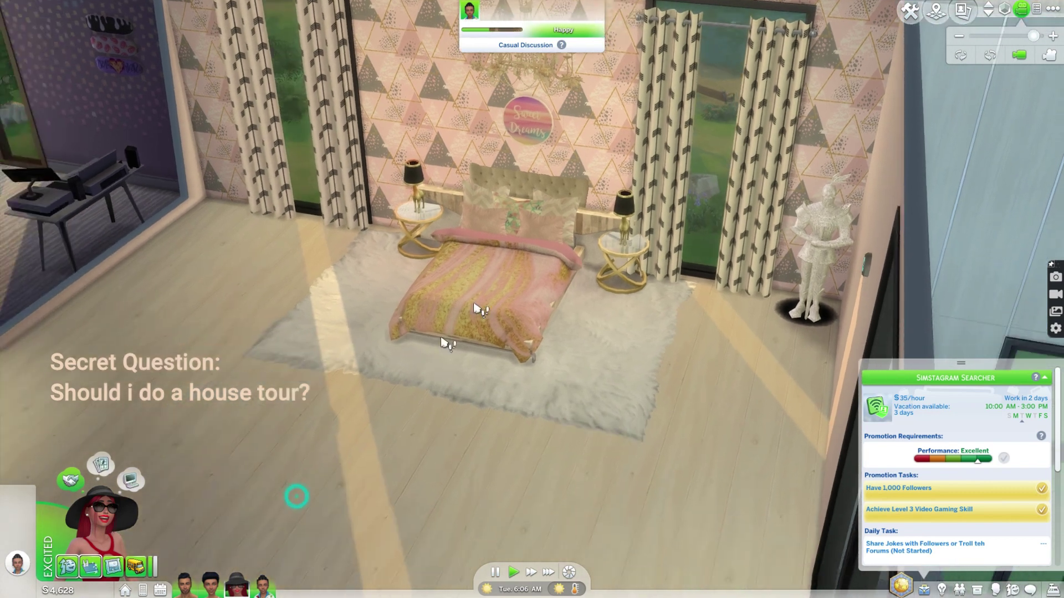
scroll(479, 332, "down", 5)
scroll(606, 204, "up", 4)
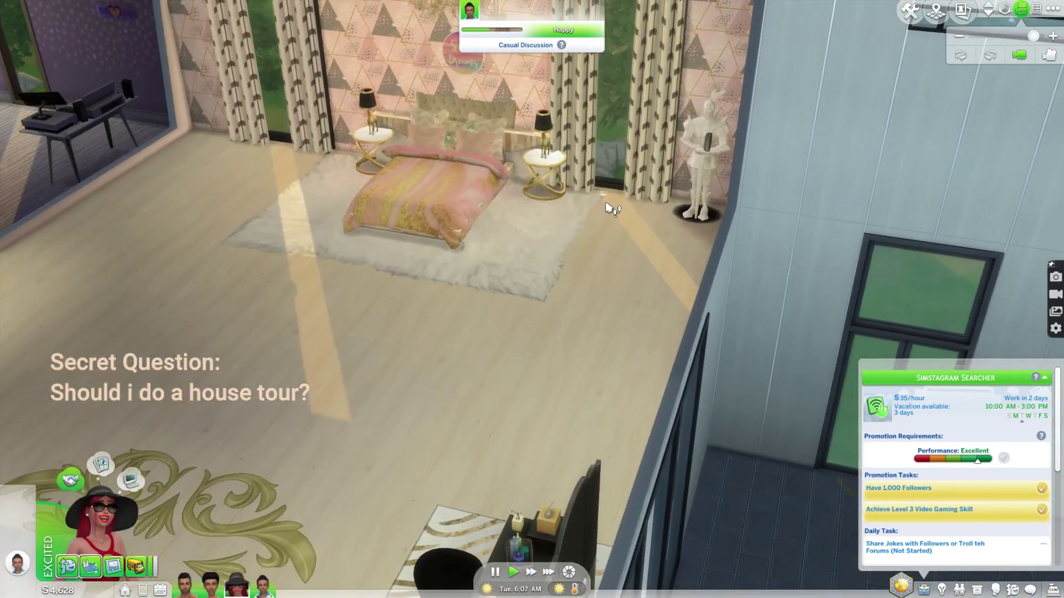
scroll(637, 272, "down", 5)
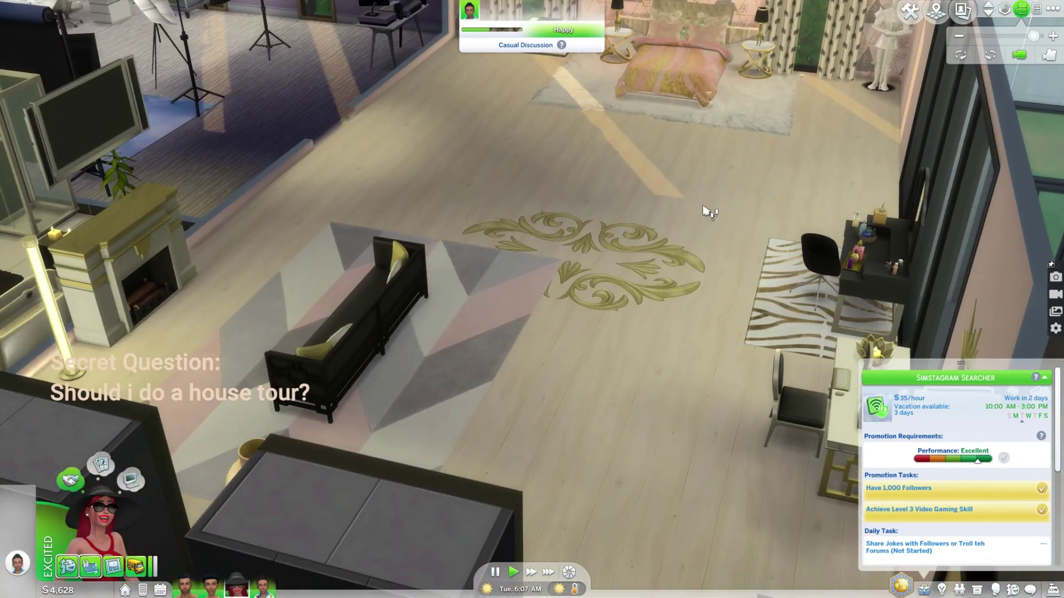
scroll(776, 221, "up", 2)
scroll(708, 309, "up", 4)
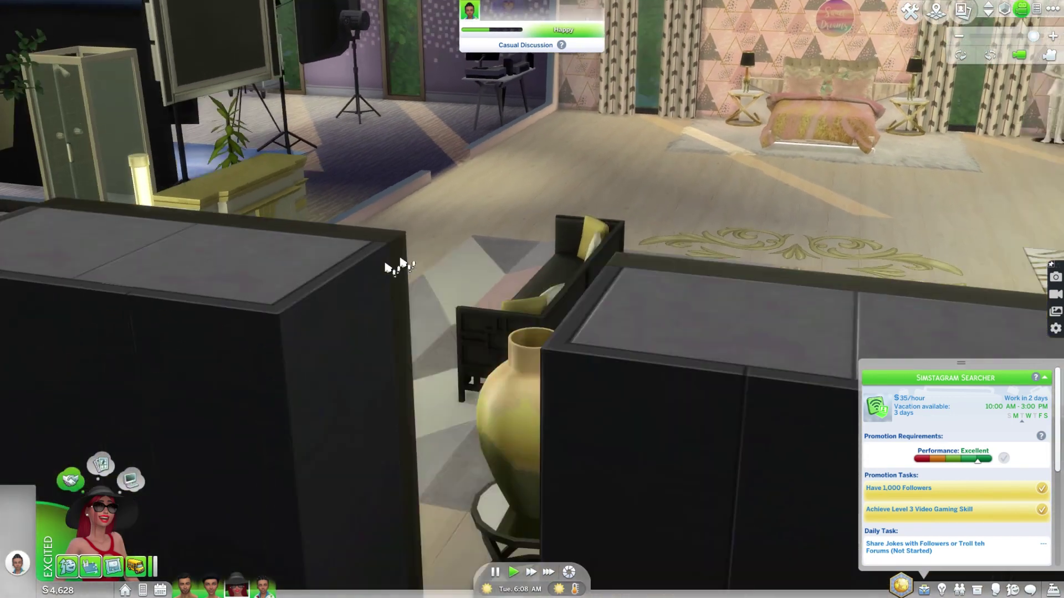
scroll(928, 102, "up", 3)
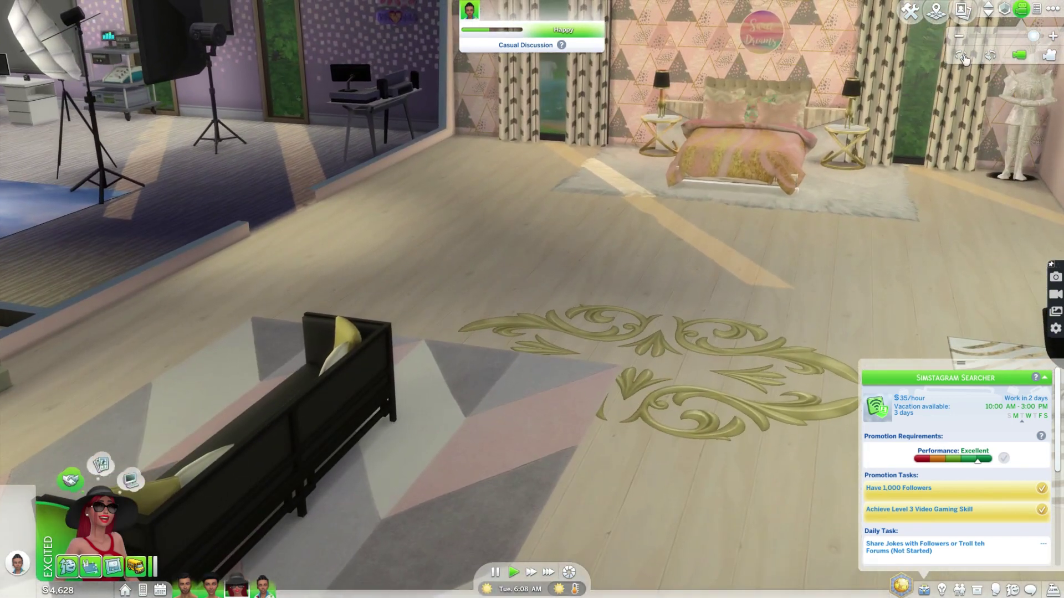
key("comma")
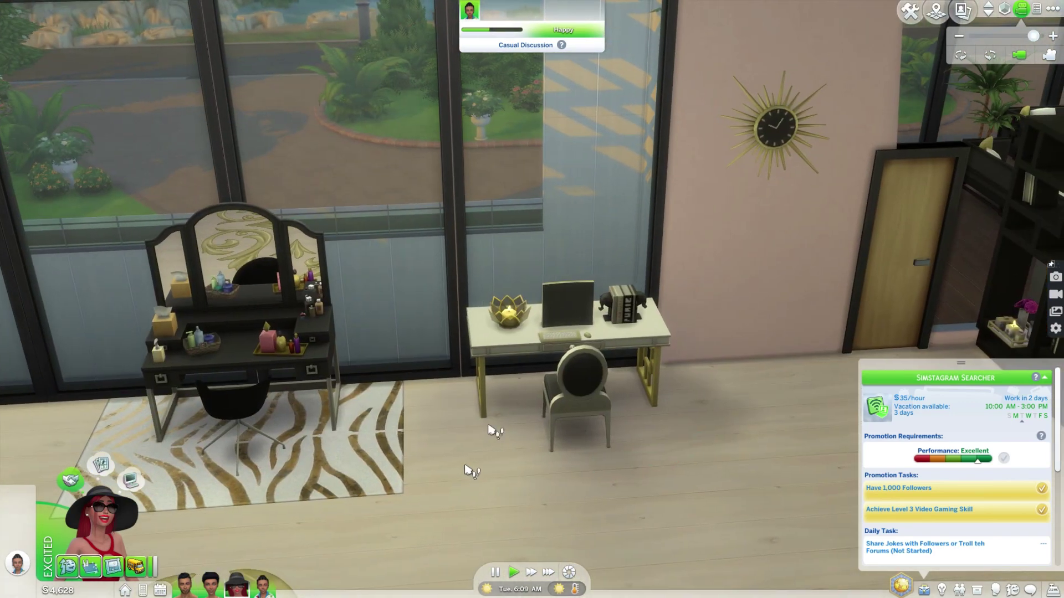
Examine the photo studio beside the bedroom, ending on the wall corner with the posters behind the desk.
left_click_drag(466, 469, 680, 204)
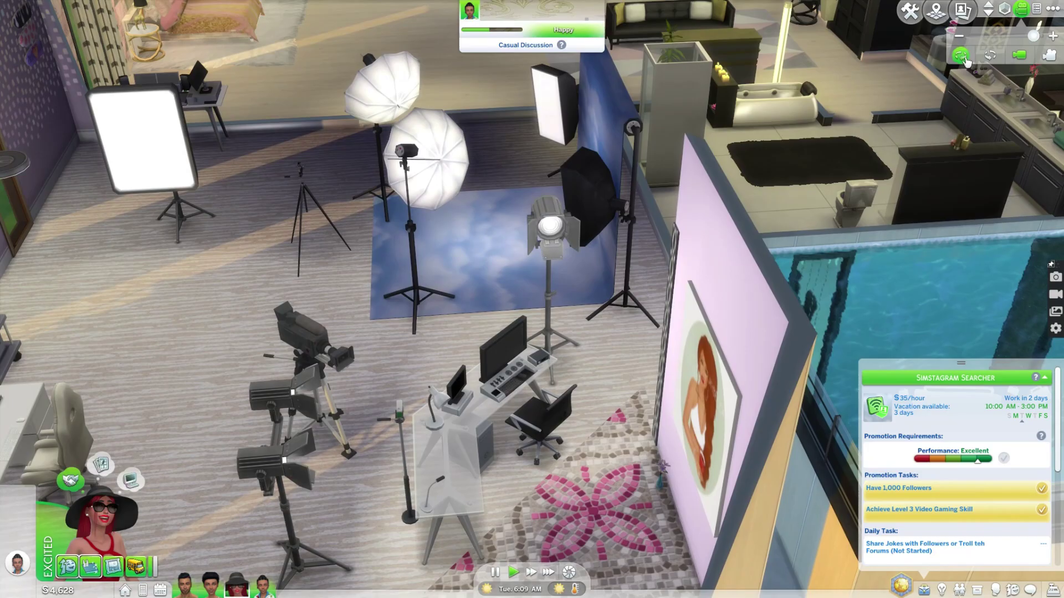
left_click(961, 55)
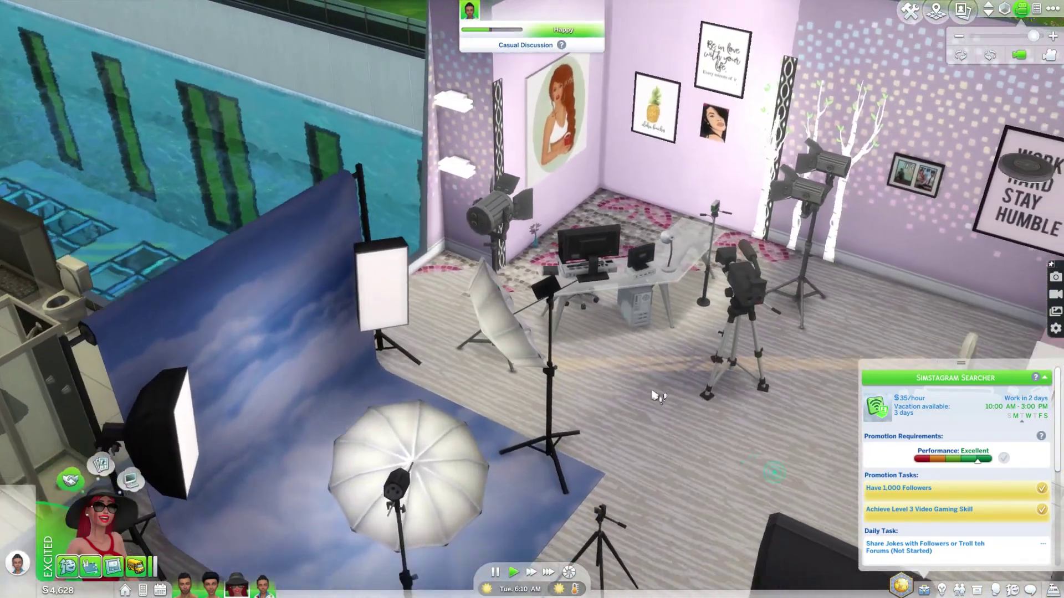
left_click_drag(657, 395, 528, 310)
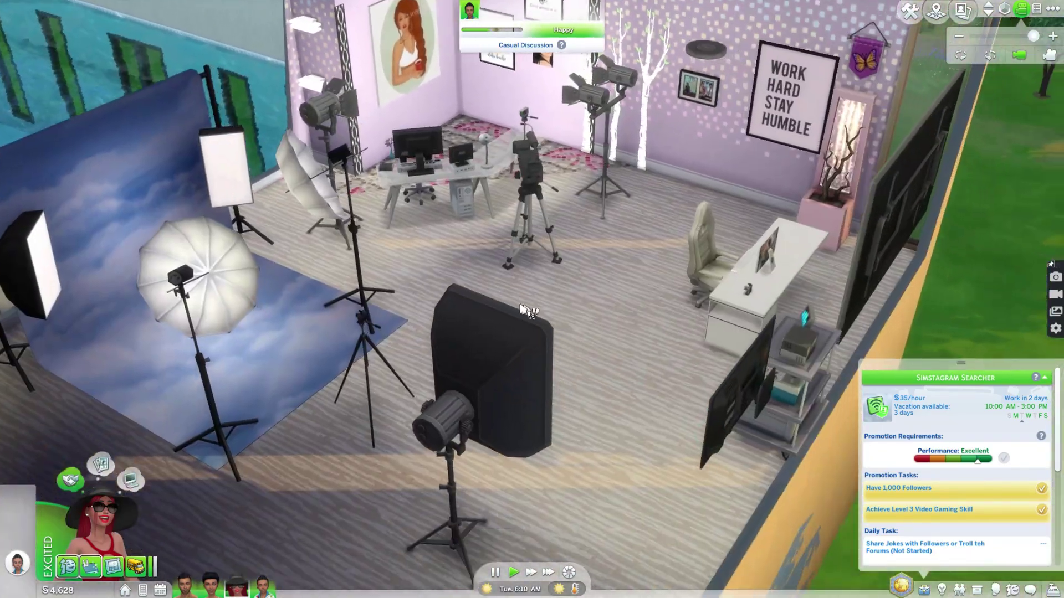
scroll(498, 509, "up", 3)
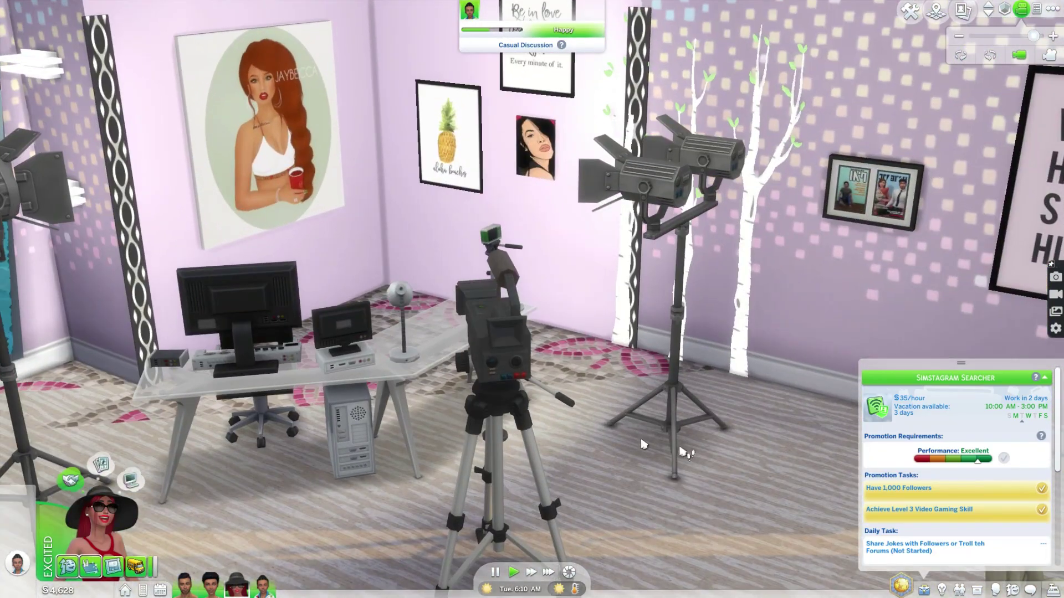
scroll(635, 446, "up", 3)
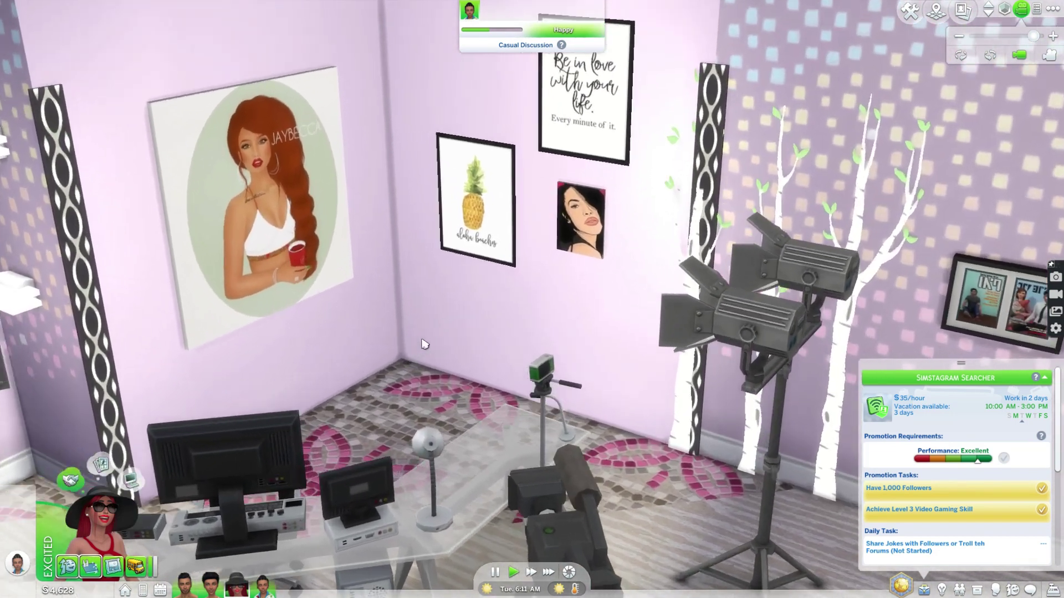
scroll(425, 335, "up", 5)
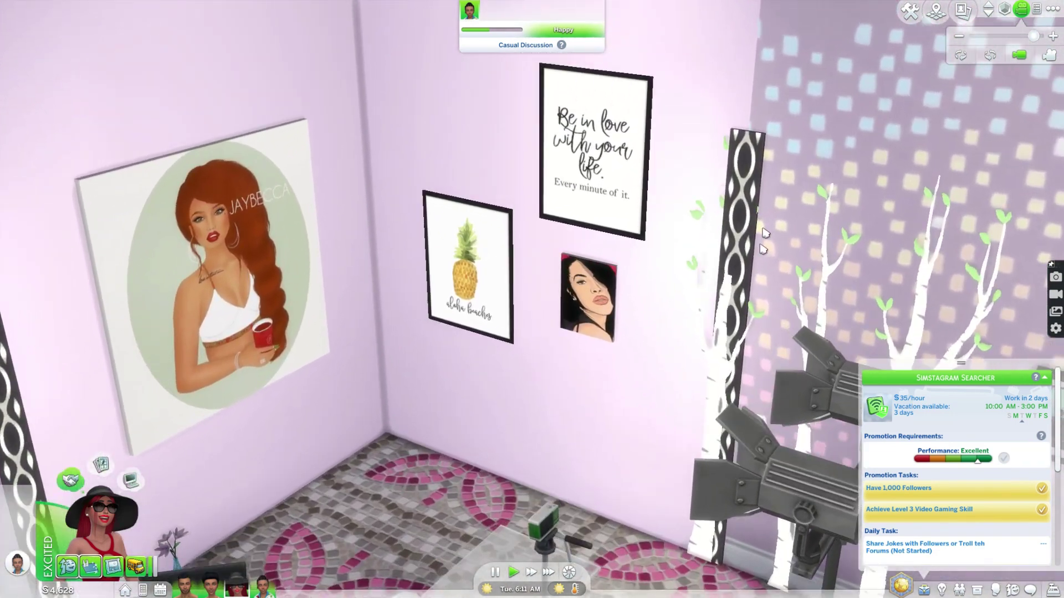
Enter Build mode and search the catalog for "makeup", choosing makeup stickers in Paintings & Posters.
left_click(909, 11)
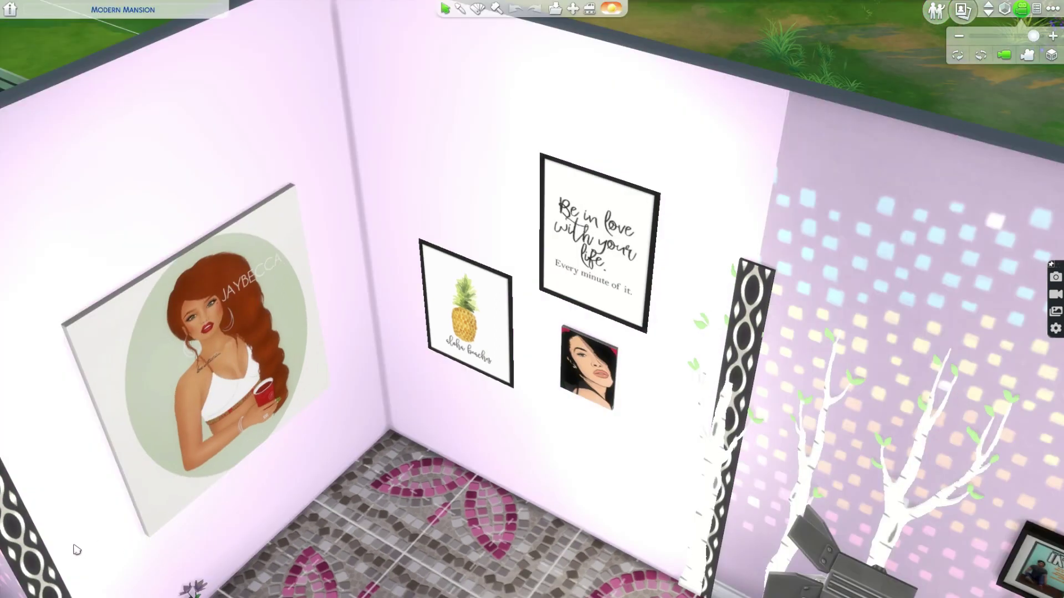
type("m")
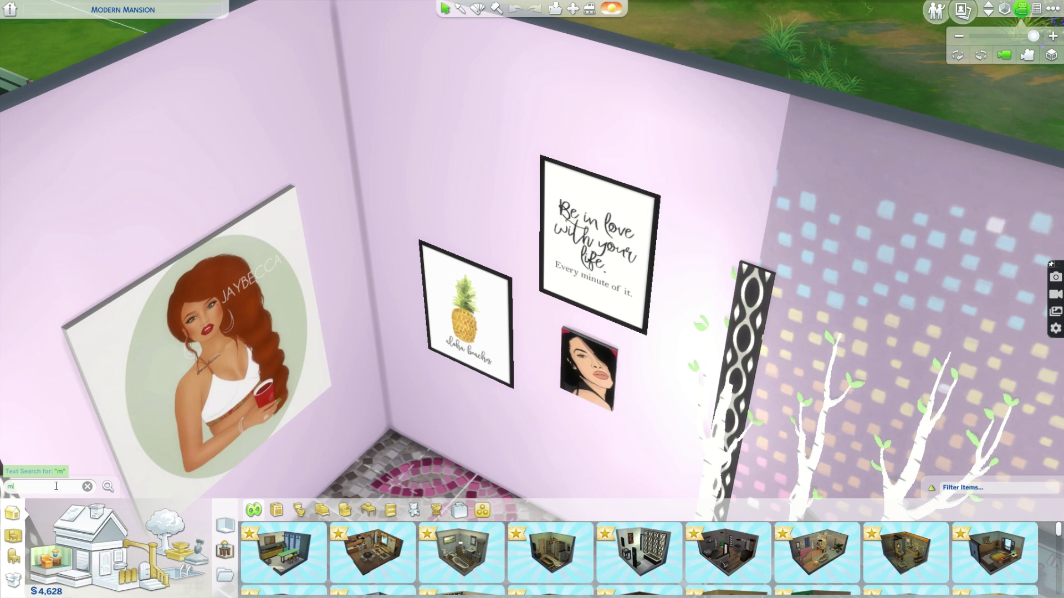
type("akeup")
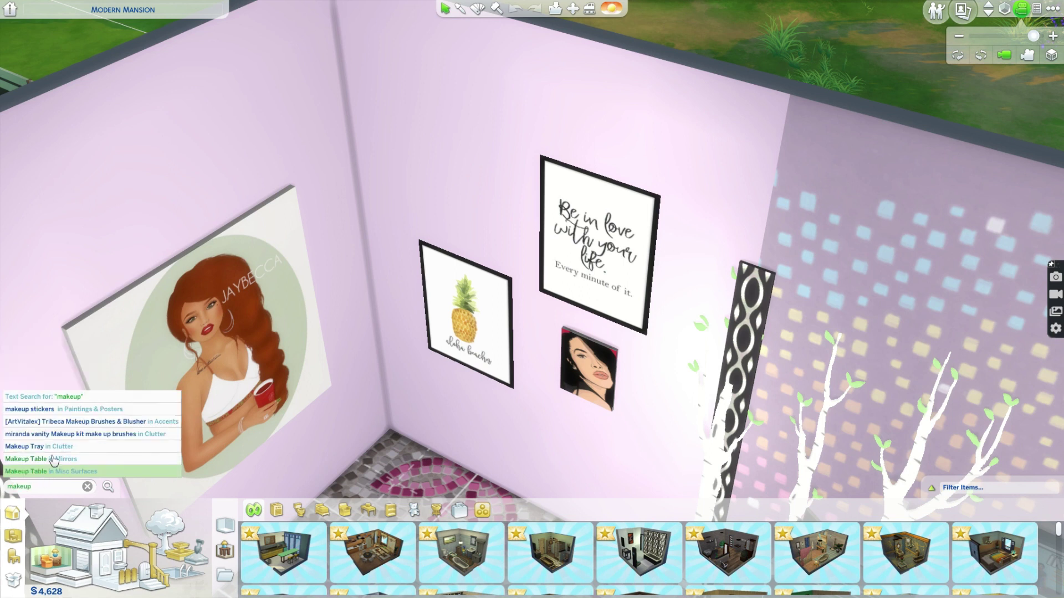
left_click(49, 409)
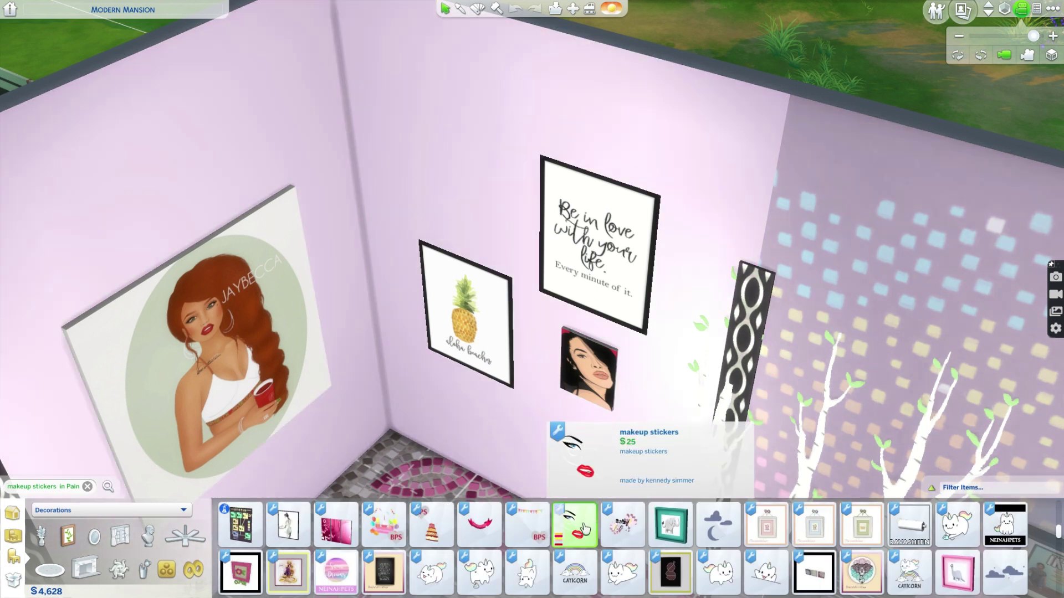
Place the eye-and-lips makeup sticker on the studio wall that holds the large Beauty portrait.
left_click(593, 523)
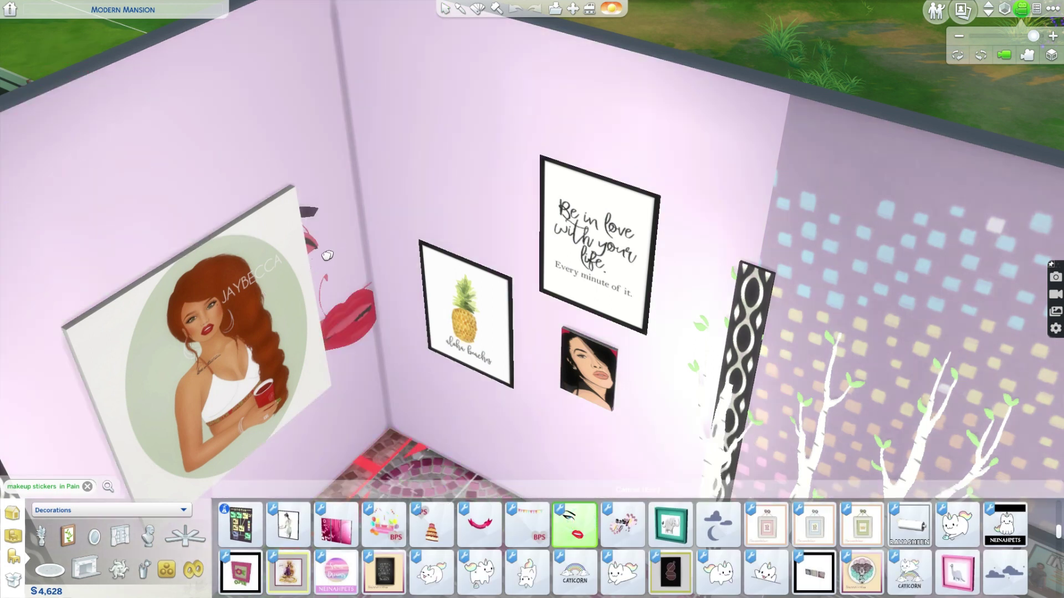
key("s")
key("a")
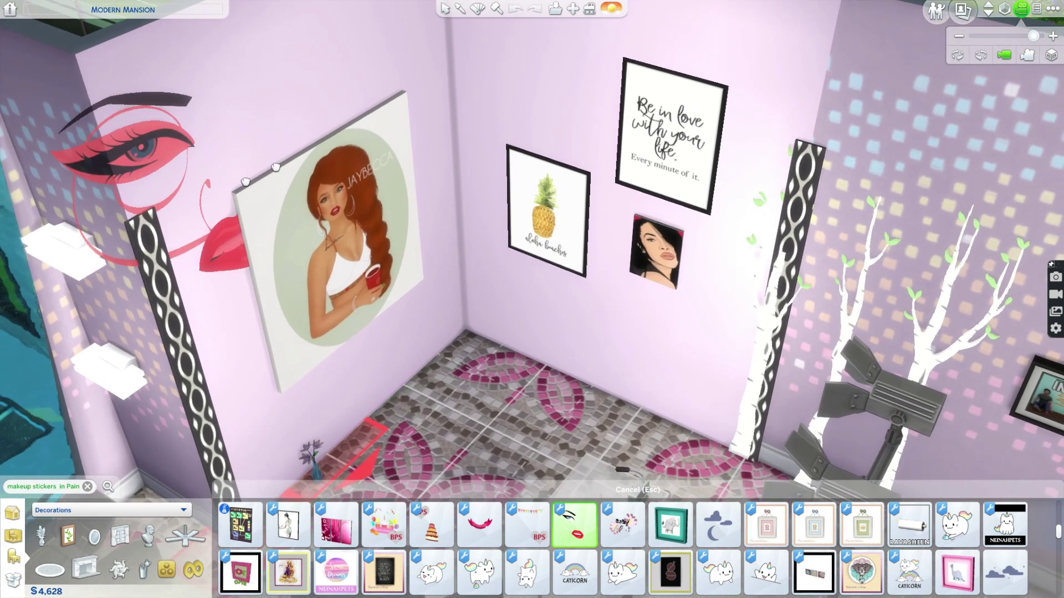
left_click(282, 157)
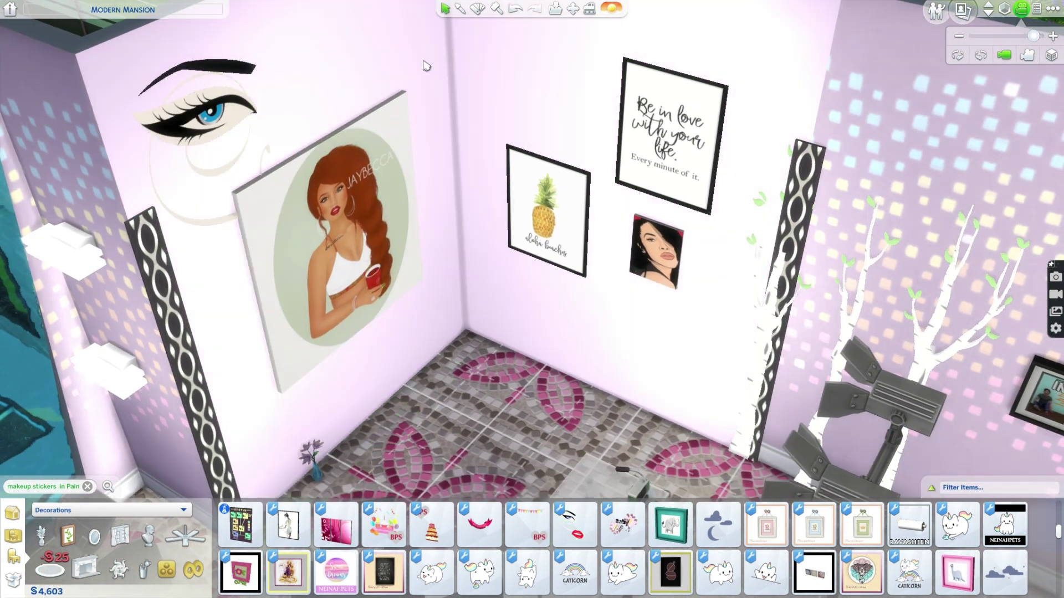
Shrink the Beauty portrait by two size steps and move it to the adjacent wall, below the other posters.
left_click(404, 145)
key("[")
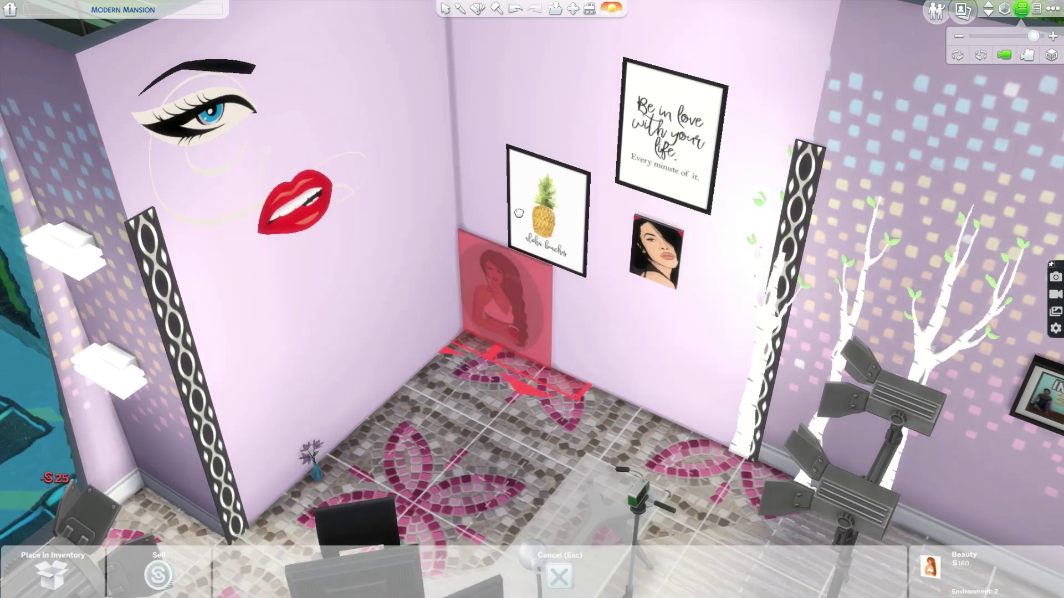
key("[")
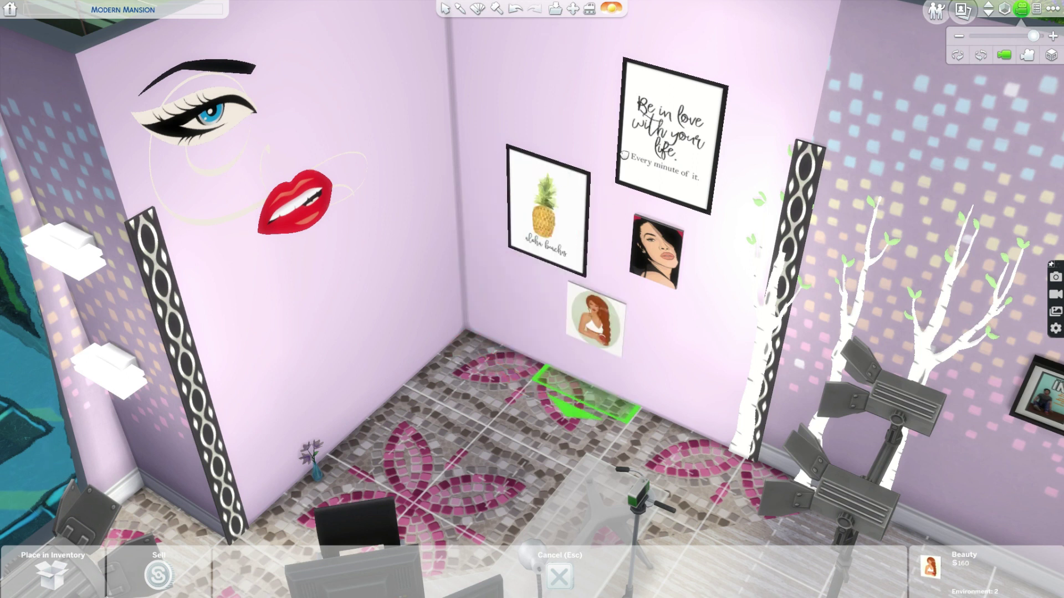
left_click(625, 156)
scroll(360, 316, "up", 3)
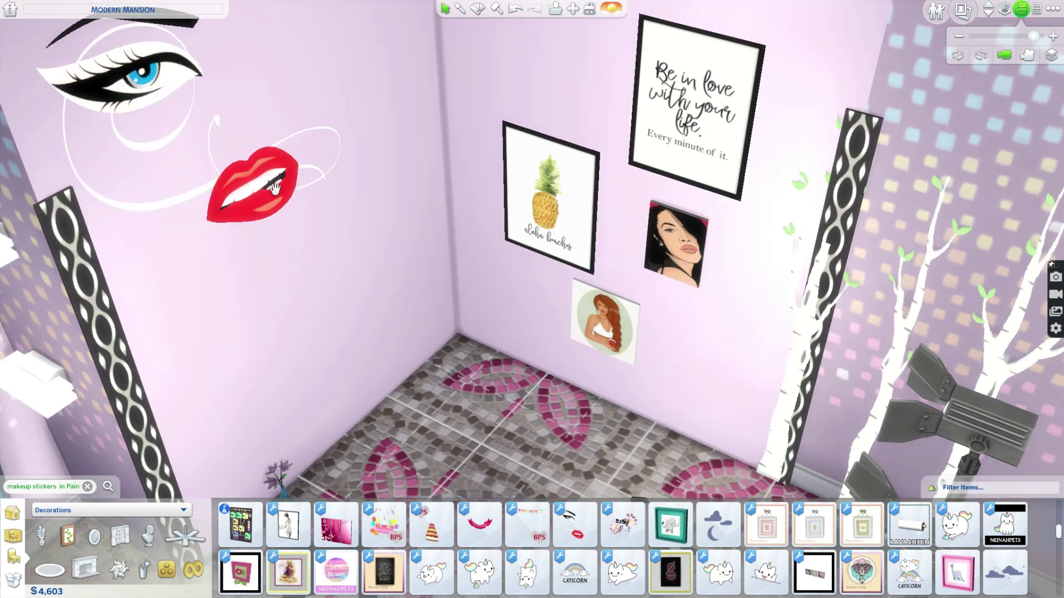
Reposition the eye-and-lips sticker slightly higher on its studio wall.
left_click(289, 206)
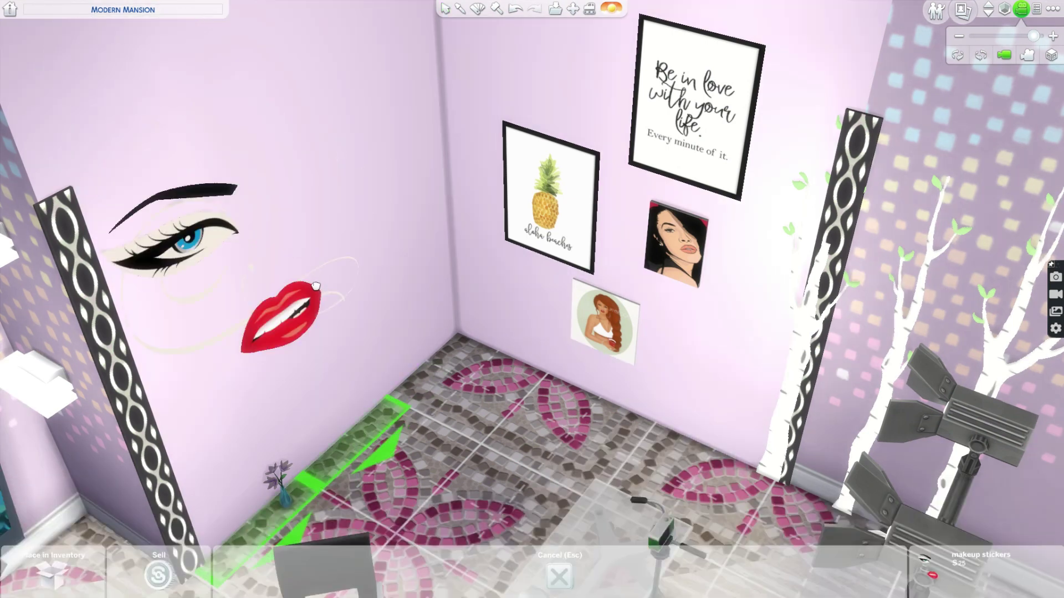
left_click(315, 216)
scroll(343, 205, "down", 3)
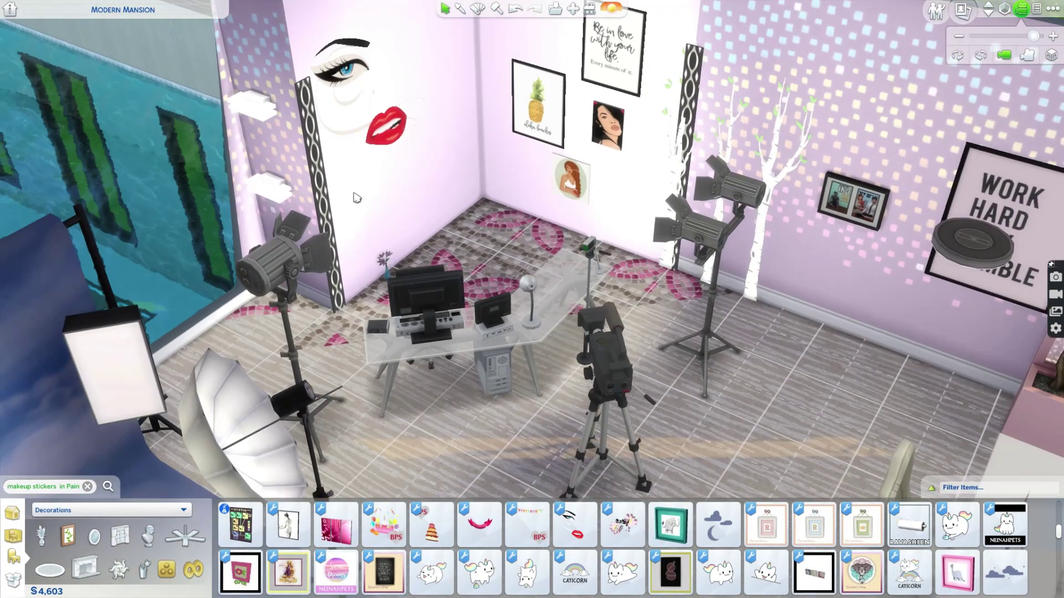
Place the magenta lips swatch of makeup stickers, shrunk by two size steps, on the wall beside the red lips.
scroll(356, 198, "up", 5)
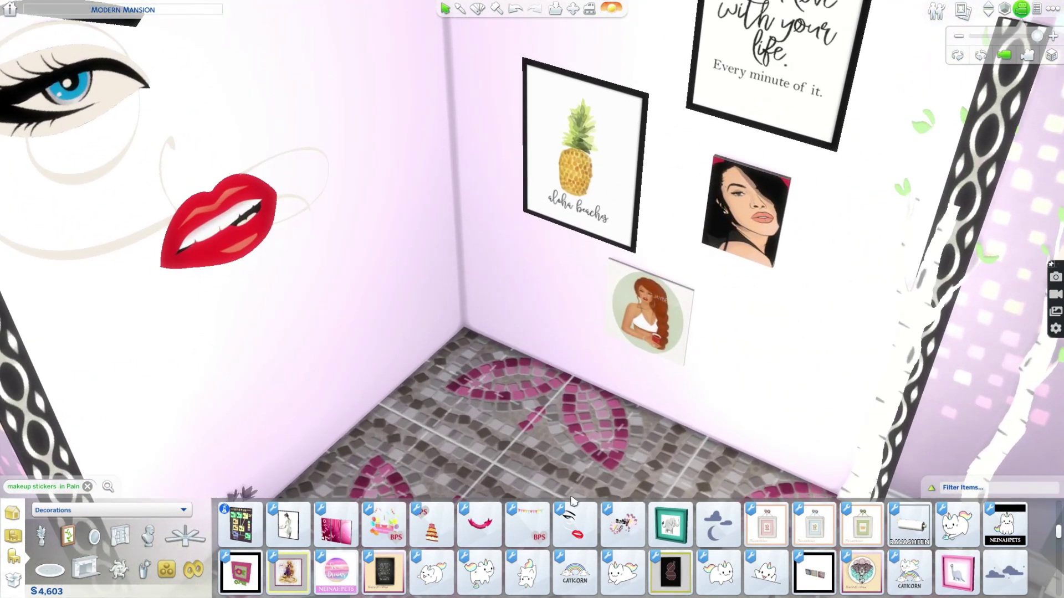
mouse_move(557, 538)
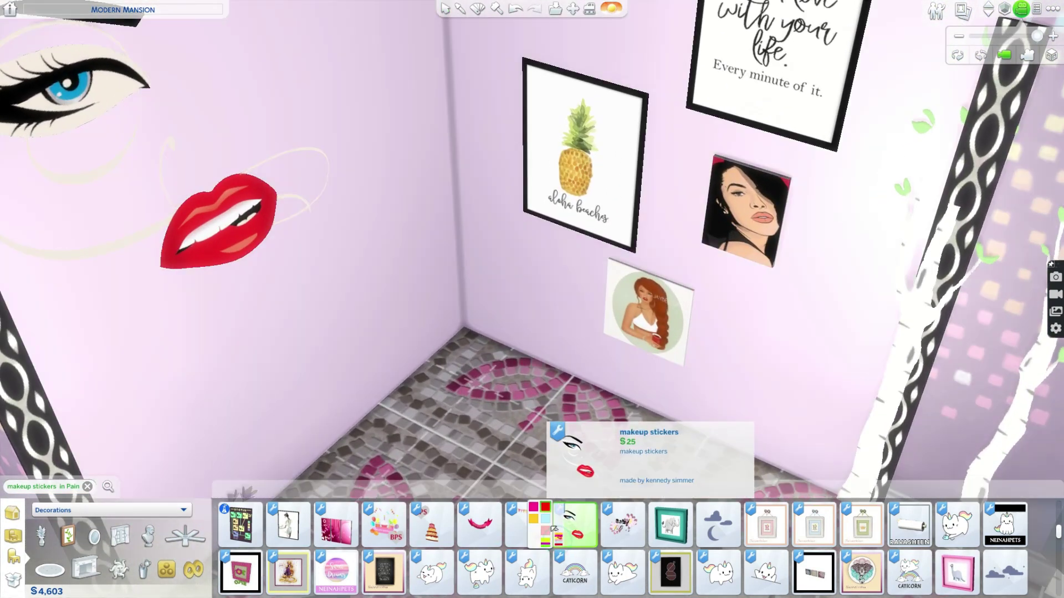
left_click(533, 507)
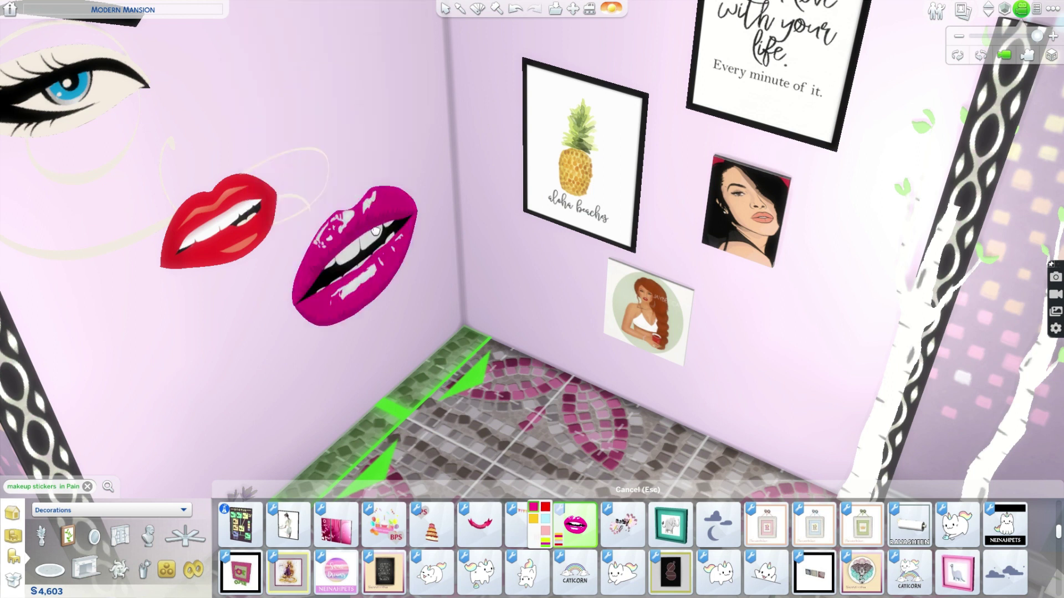
key("shift+bracketleft")
key("shift+bracketleft")
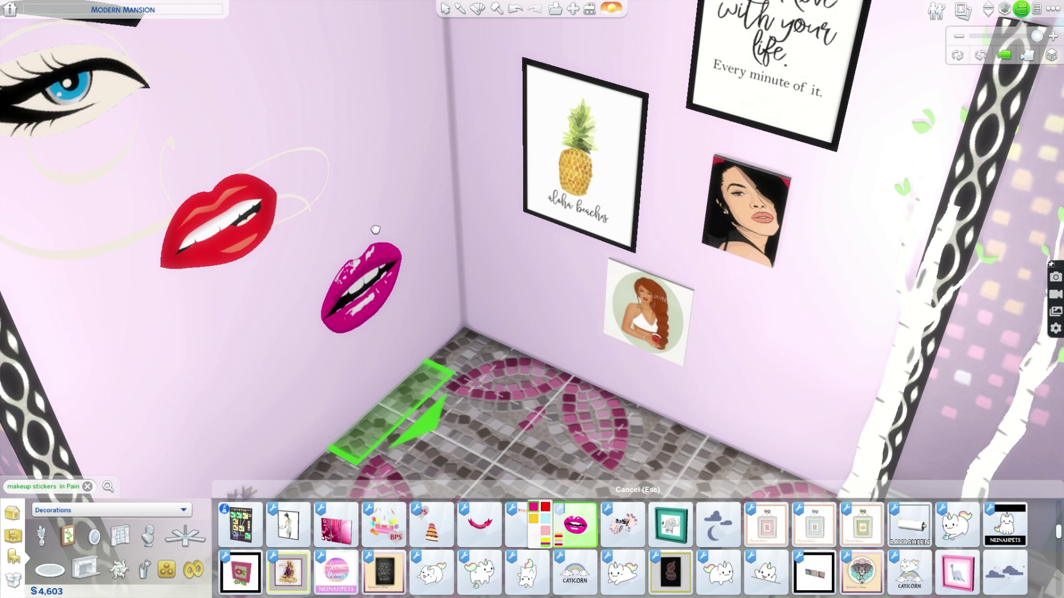
left_click(363, 193)
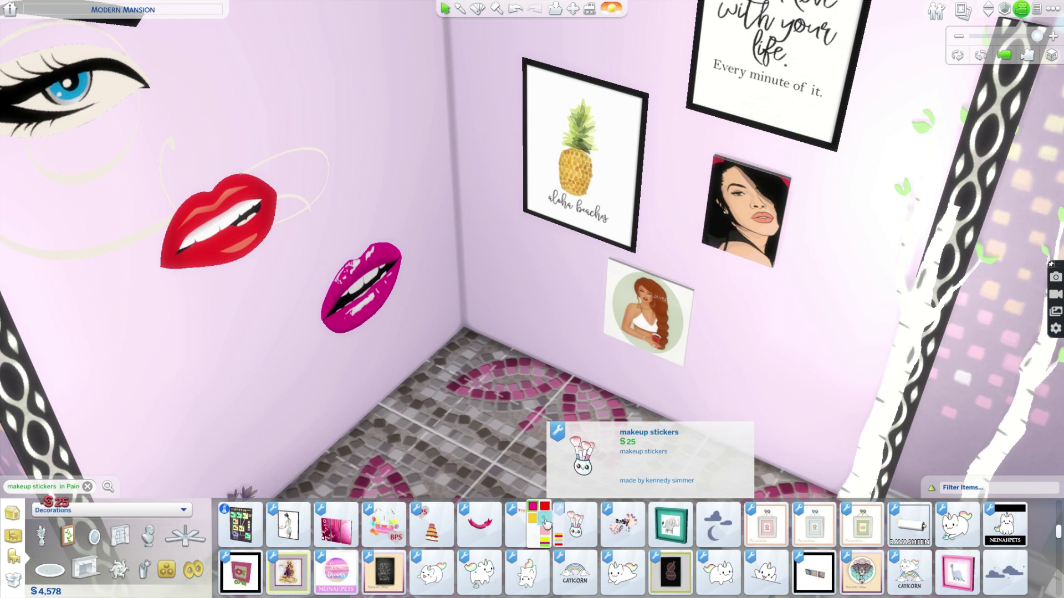
Place the bunny-cup makeup brushes swatch, shrunk by four size steps, on the wall above the magenta lips.
left_click(545, 518)
key("shift+bracketleft")
key("shift+bracketleft")
key("shift+bracketleft")
key("shift+bracketleft")
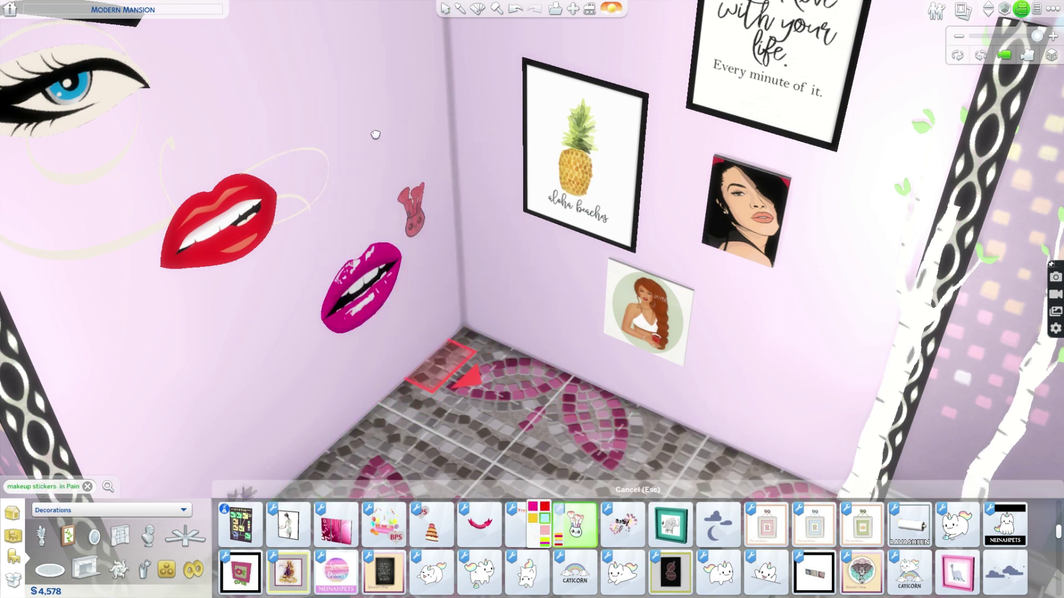
left_click(363, 61)
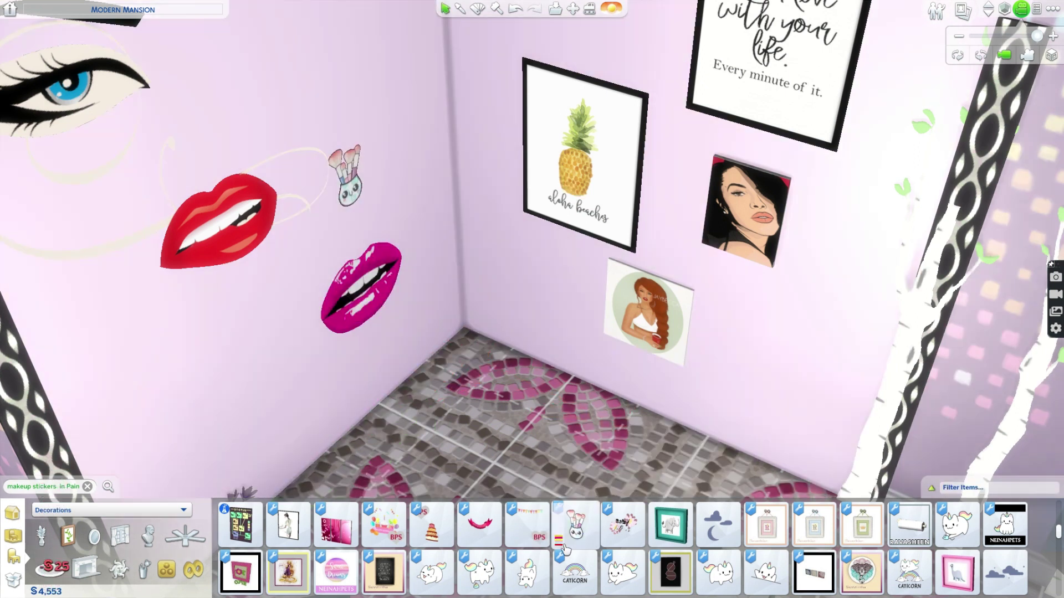
Place the swatch with a row of seven makeup brushes, shrunk by three size steps, above the bunny-cup brushes.
left_click(550, 535)
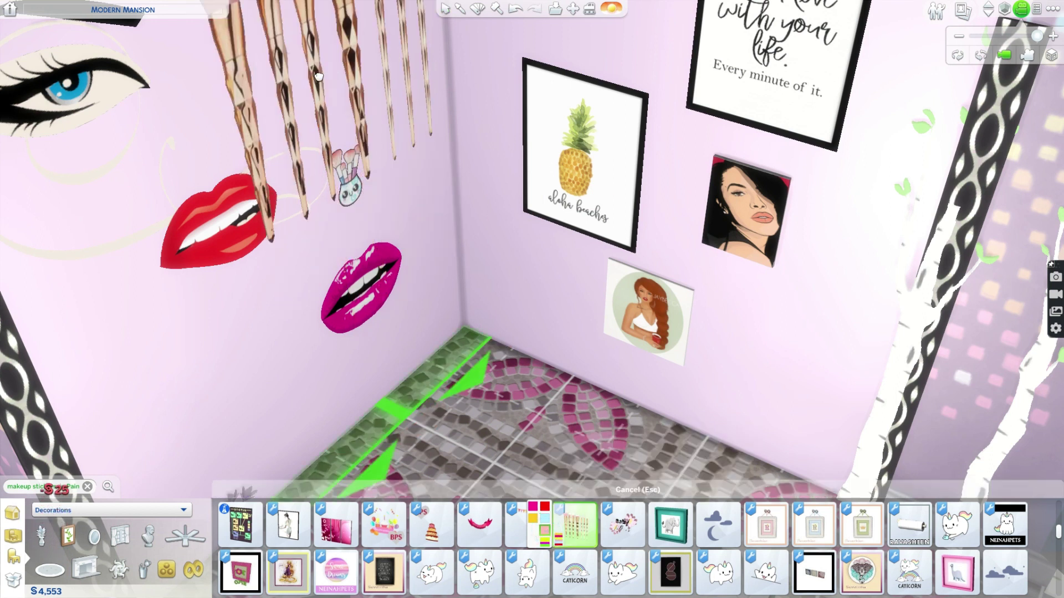
key("shift+bracketleft")
key("shift+bracketleft")
key("shift+bracketleft")
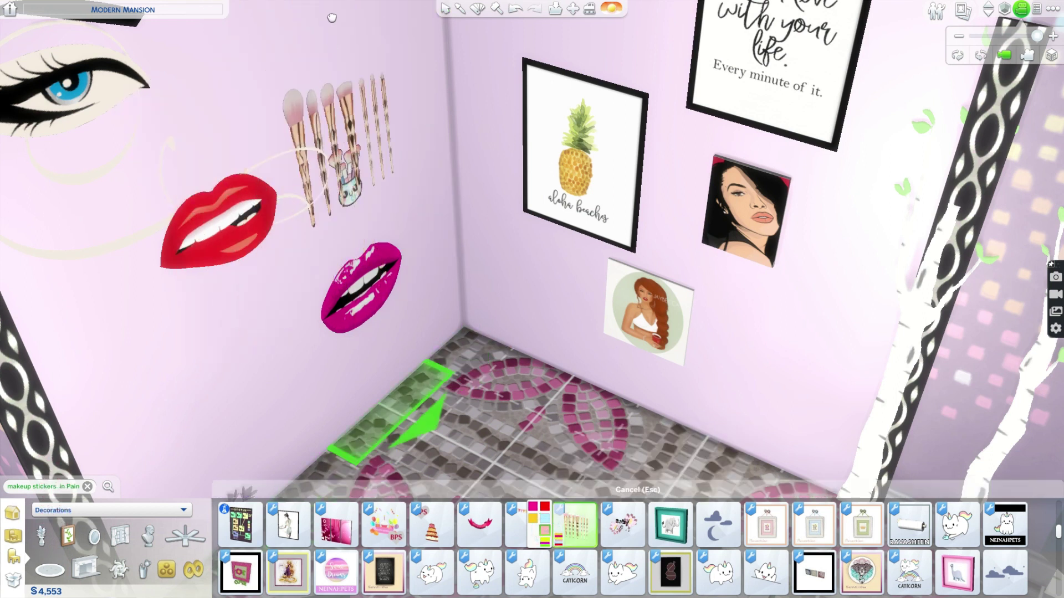
scroll(300, 83, "up", 1)
left_click(306, 50)
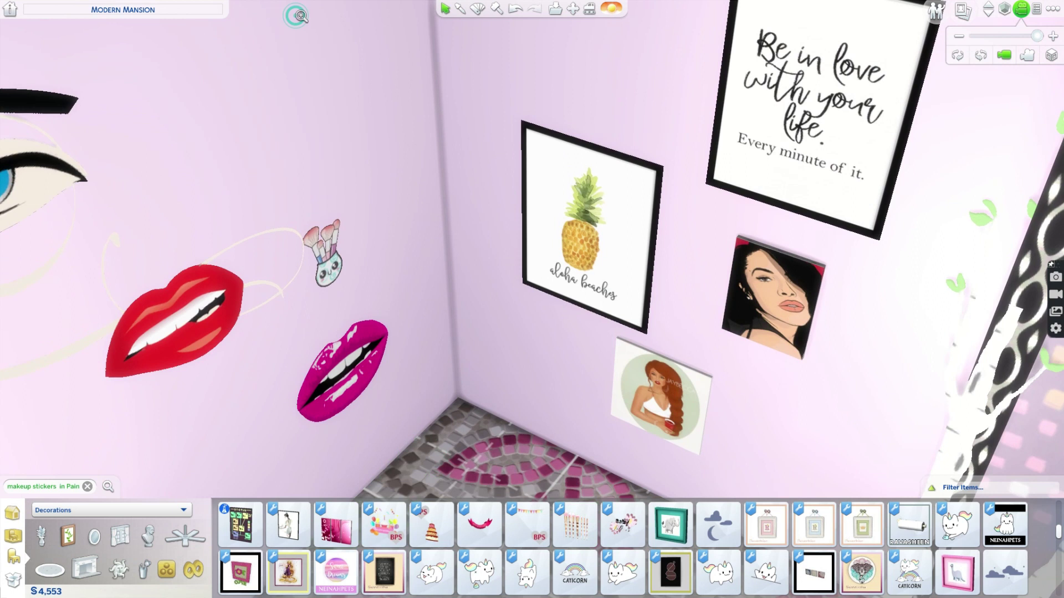
scroll(321, 358, "down", 3)
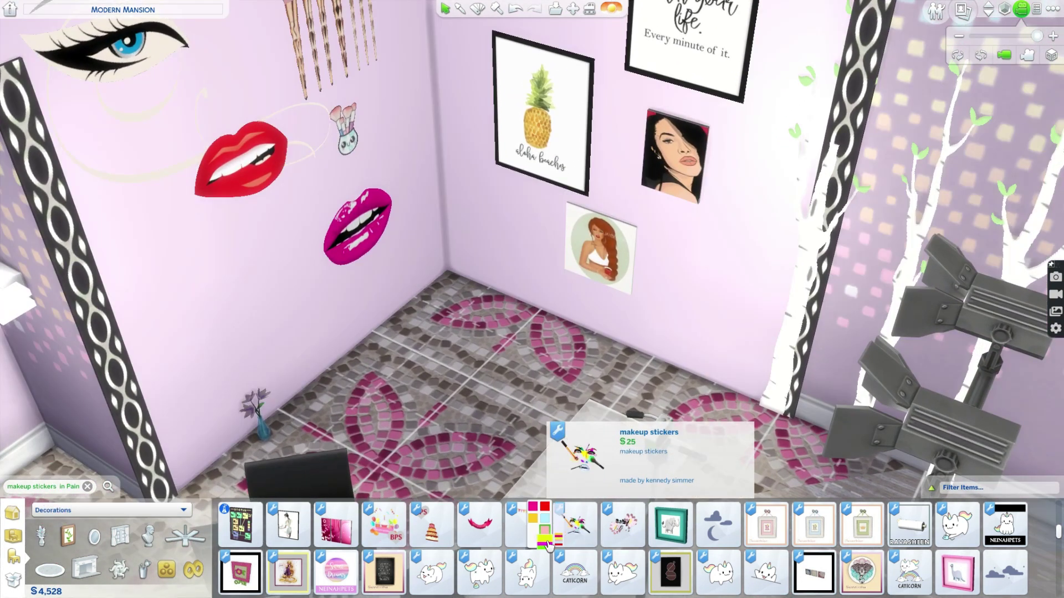
Place the colorful paint-splashed eyes sticker low on the same wall and the autumn-leaf cosmetics sticker on the adjacent poster wall.
left_click(545, 542)
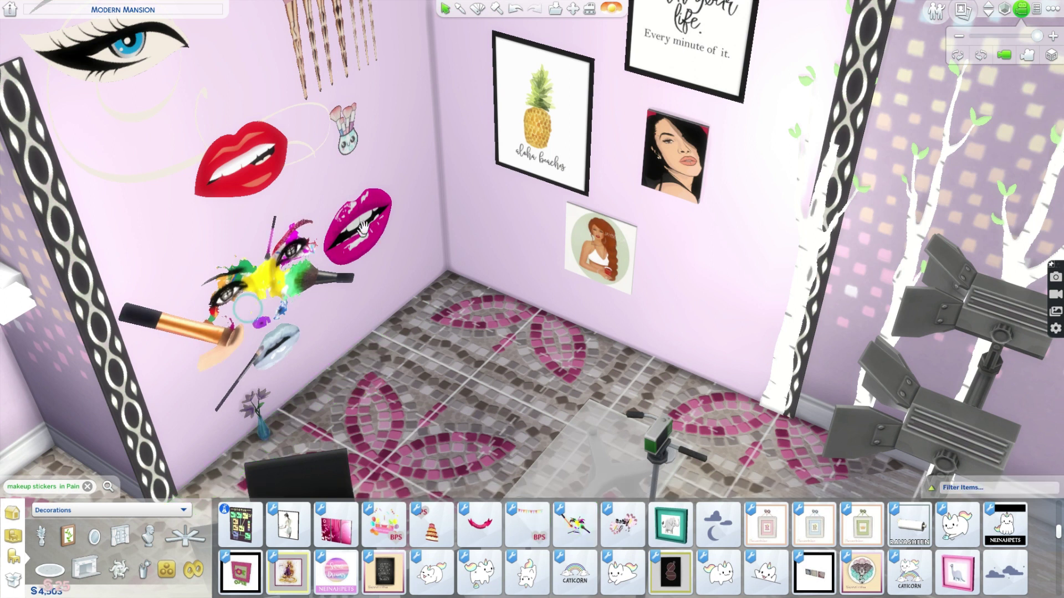
left_click(247, 311)
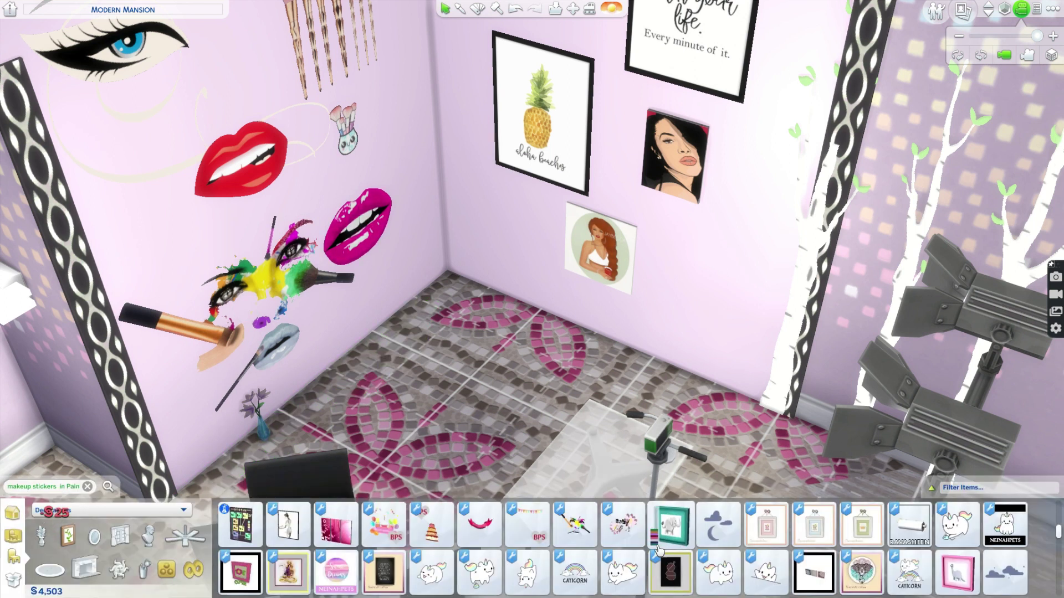
mouse_move(545, 542)
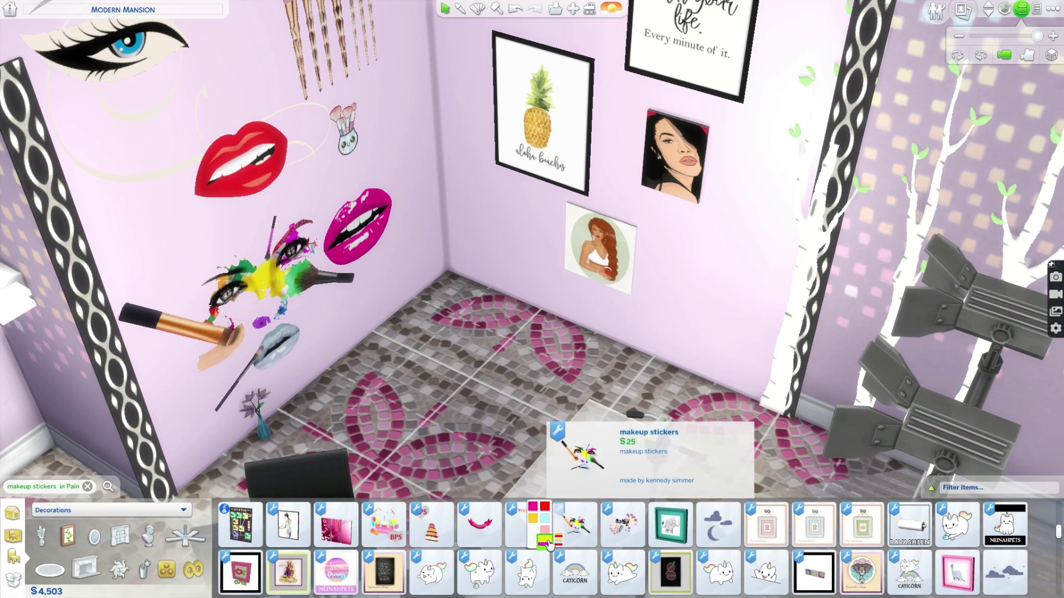
left_click(545, 507)
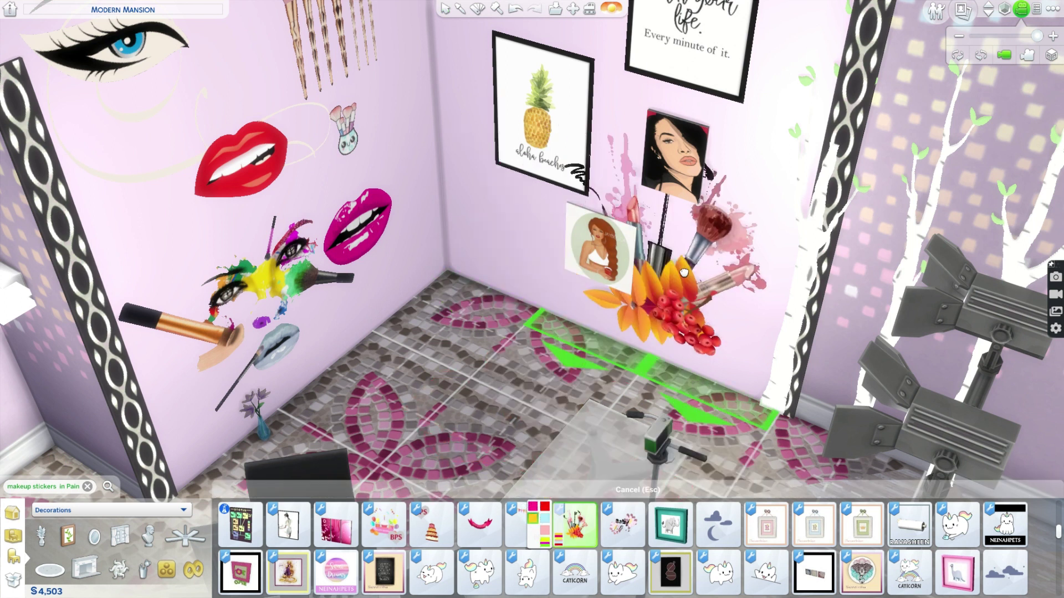
scroll(580, 357, "down", 3)
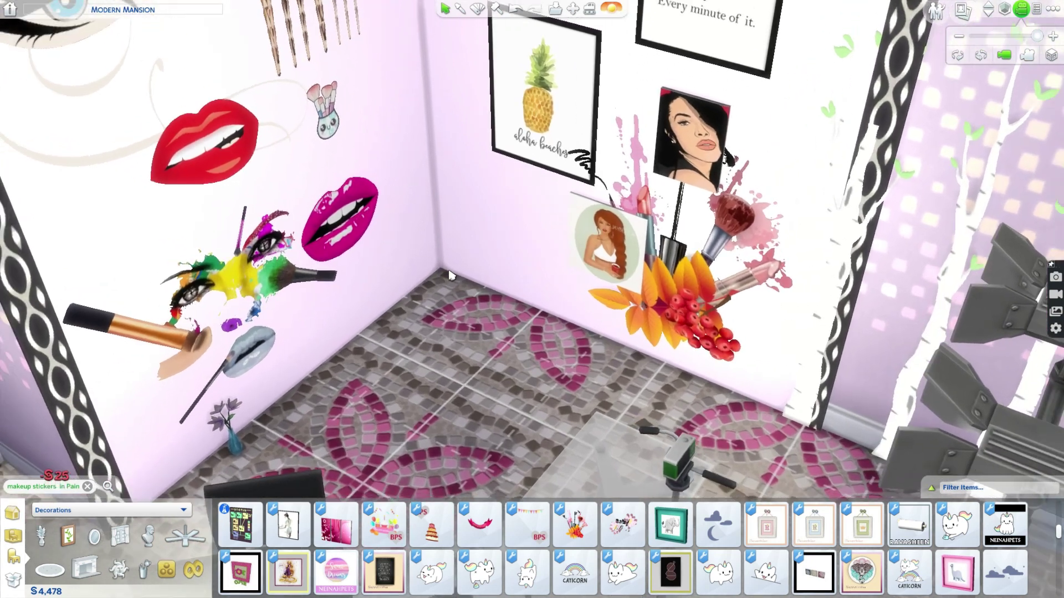
scroll(443, 238, "up", 3)
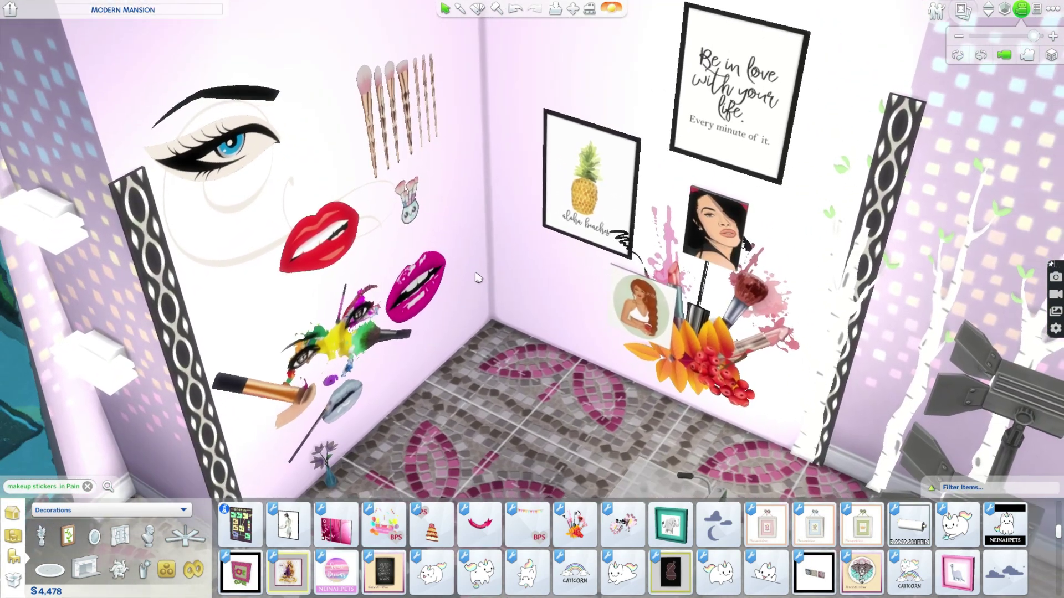
scroll(468, 328, "up", 2)
scroll(466, 328, "down", 2)
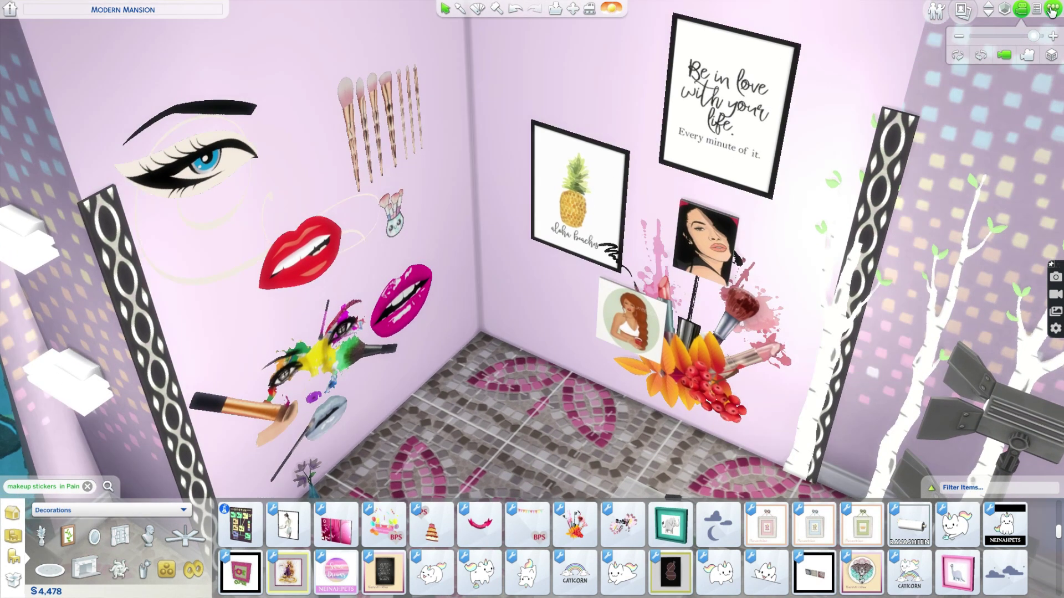
Check the audio settings in the game options, then return to the room.
left_click(1051, 10)
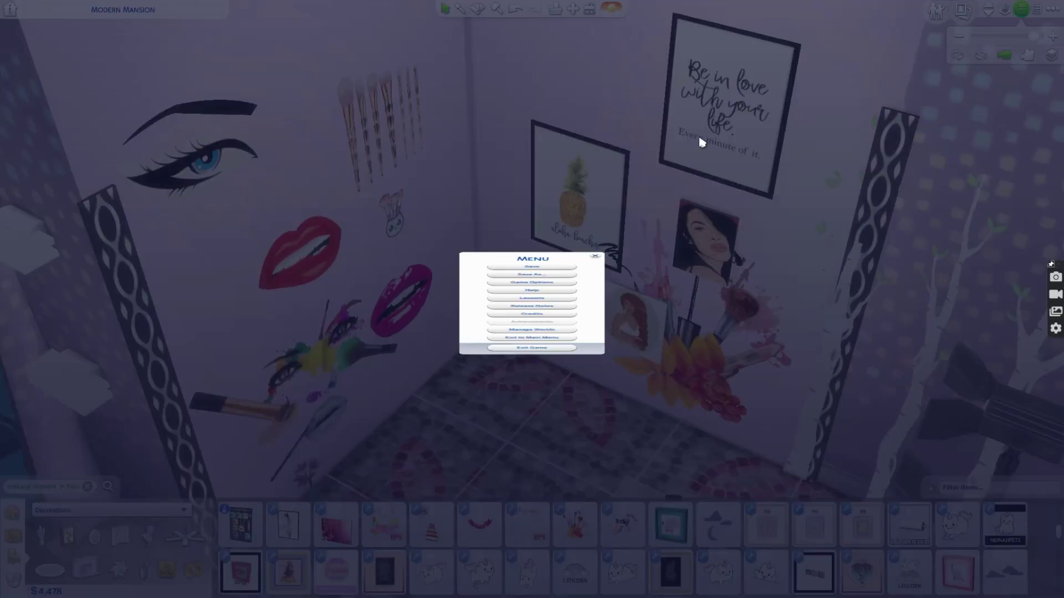
left_click(540, 258)
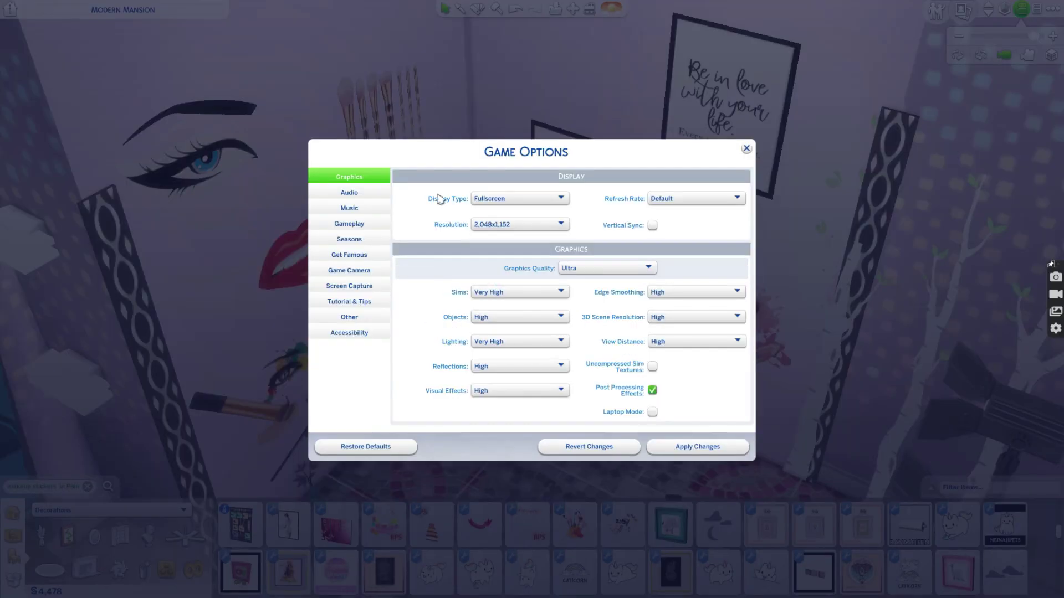
left_click(361, 199)
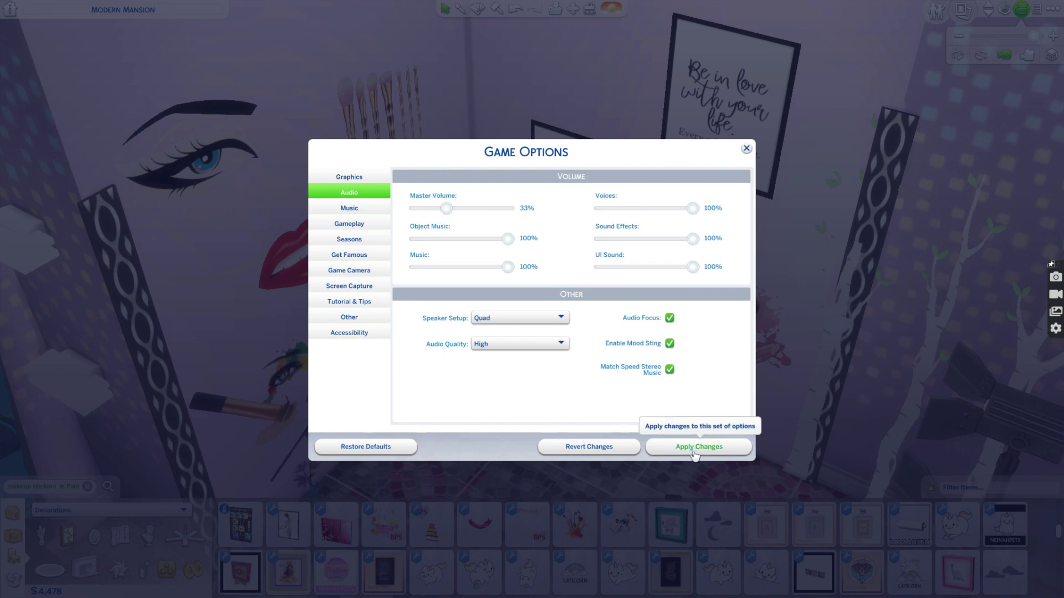
left_click(745, 152)
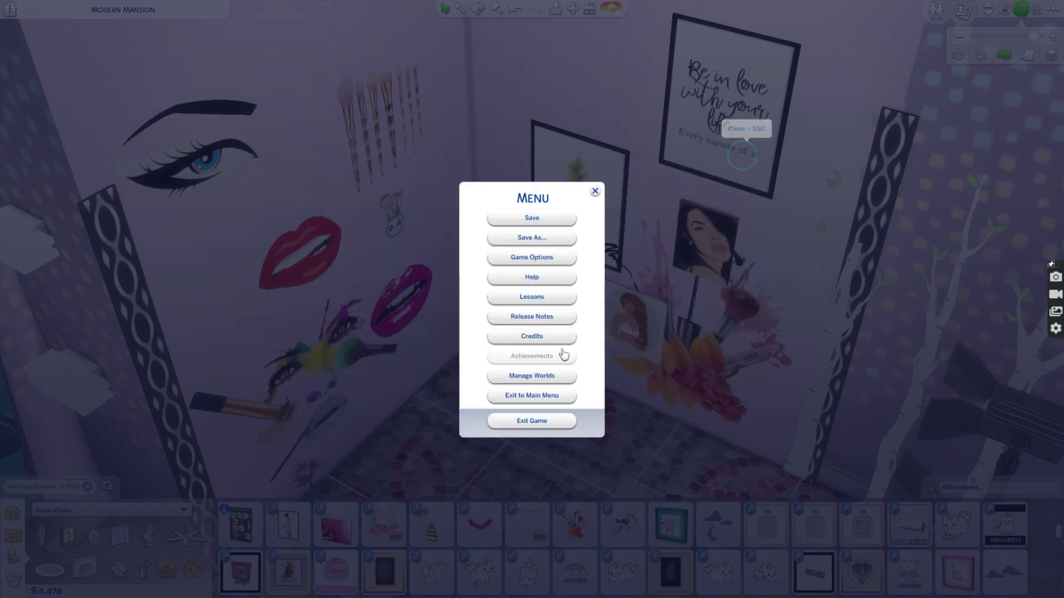
left_click(595, 192)
Delete the magenta lips, eye-and-red-lips, brush row and colorful eyes stickers from the wall, keeping the bunny-cup brushes.
scroll(435, 327, "up", 3)
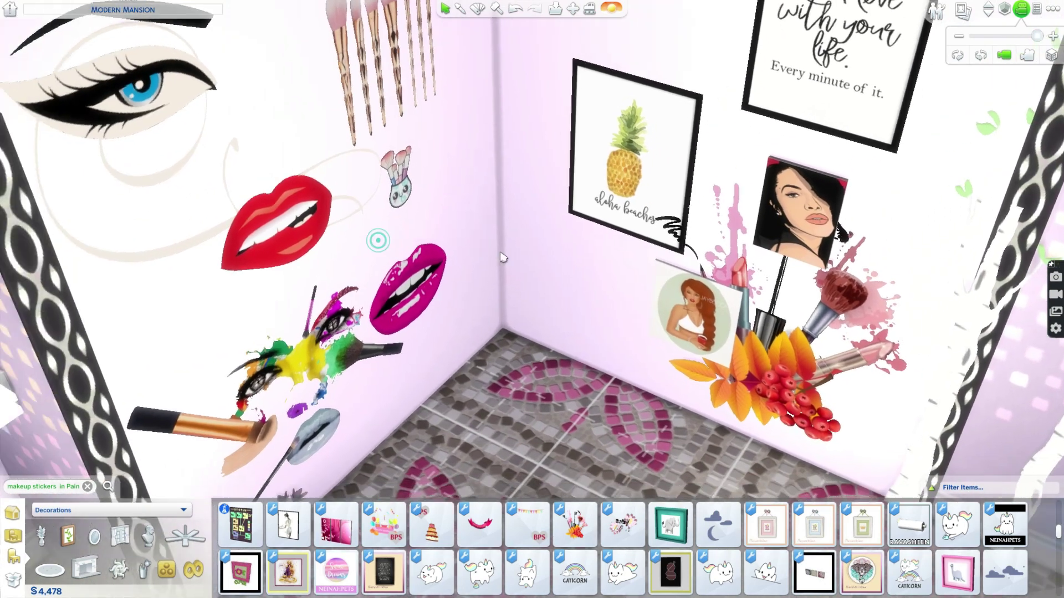
scroll(501, 257, "down", 5)
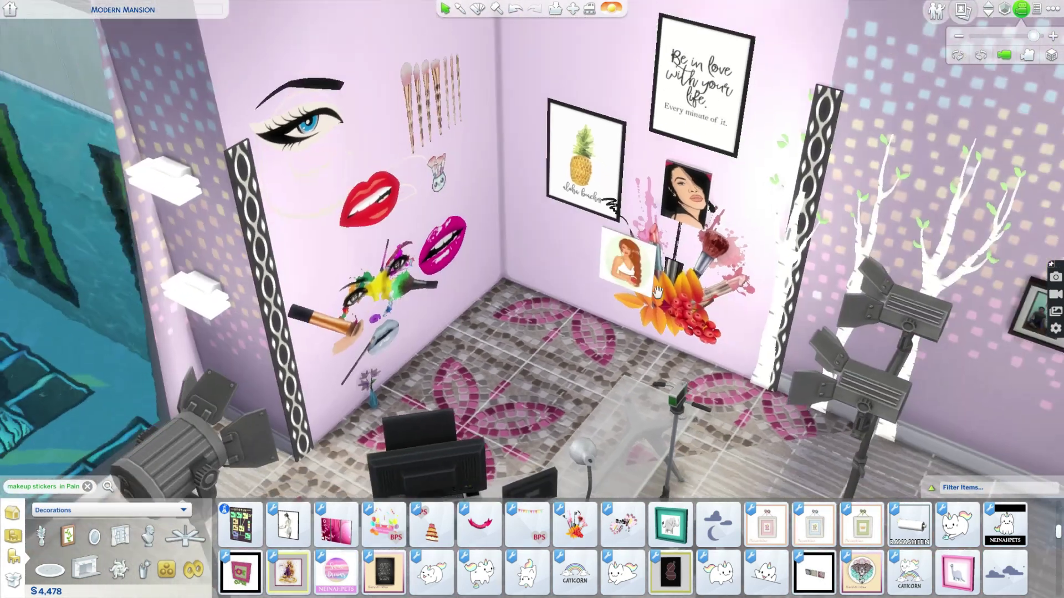
scroll(656, 292, "up", 4)
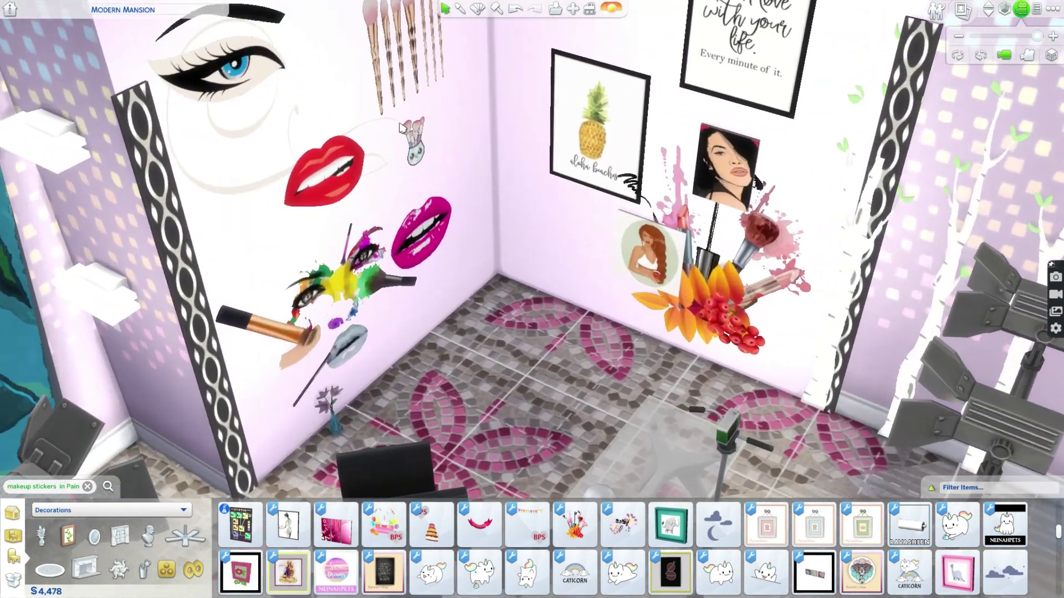
left_click(428, 237)
key("Delete")
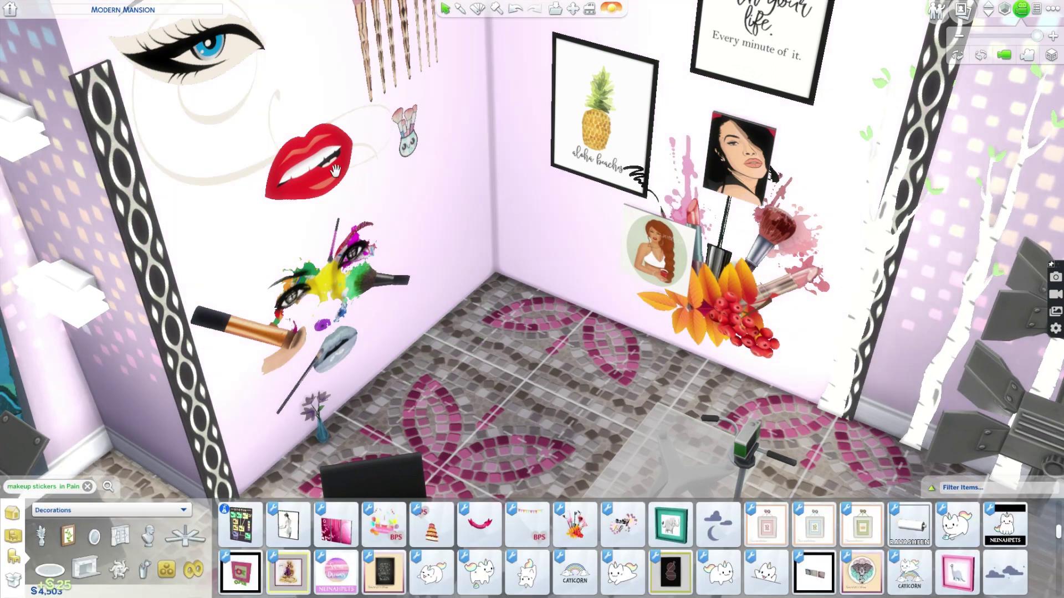
left_click(347, 168)
key("Delete")
left_click(395, 82)
key("Delete")
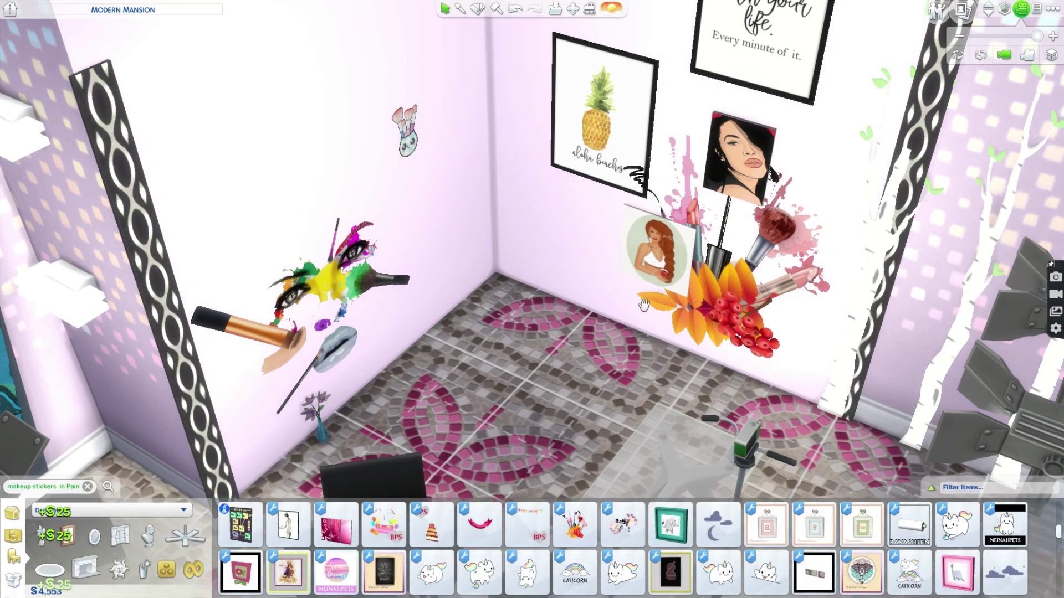
left_click(313, 283)
key("Delete")
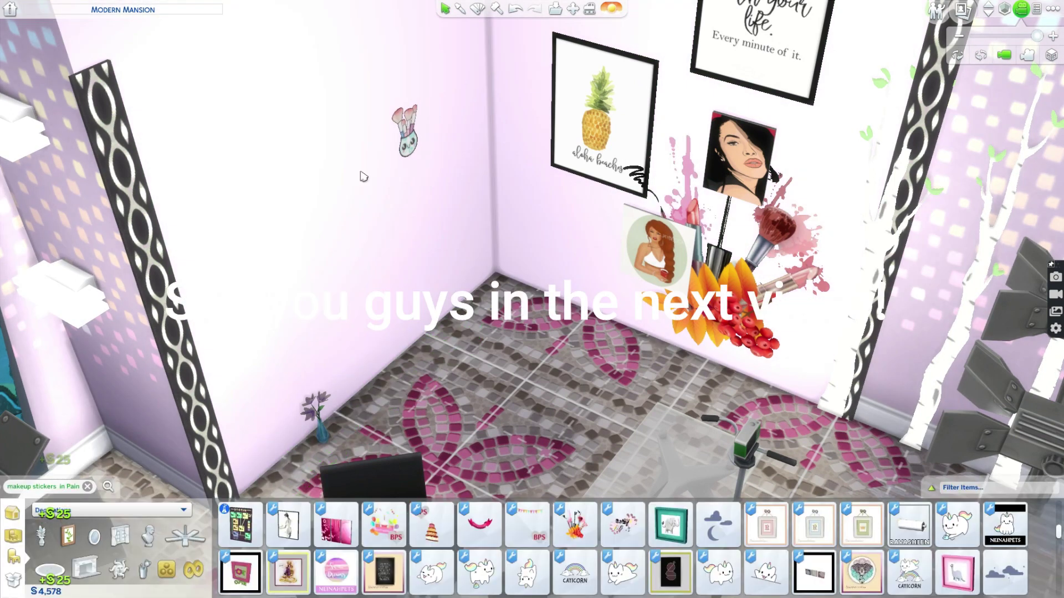
Move the autumn-leaf cosmetics sticker from the poster wall to the cleared wall, beside the bunny-cup brushes.
left_click(739, 294)
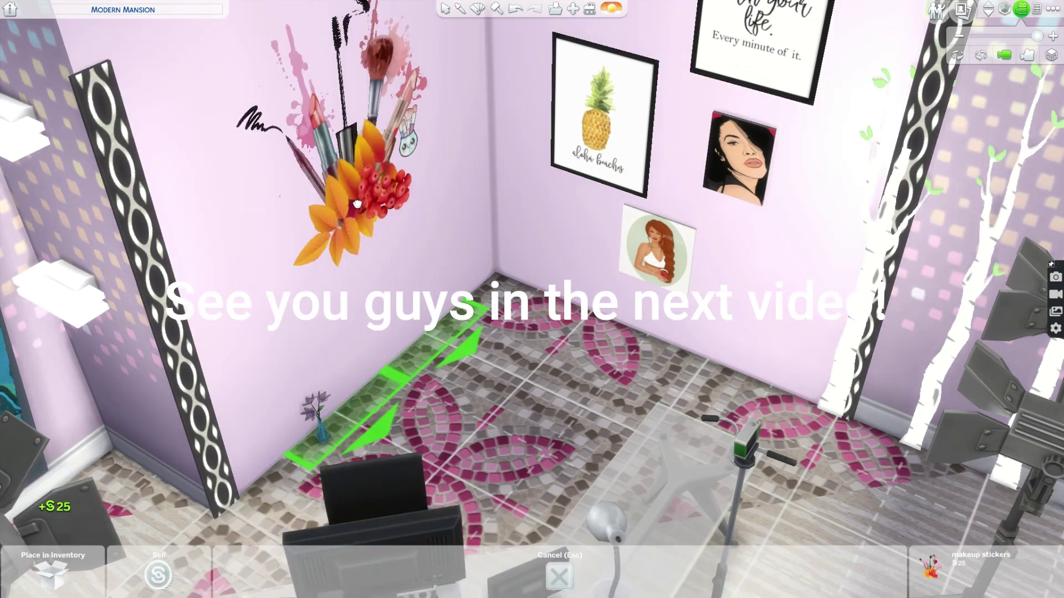
left_click(335, 205)
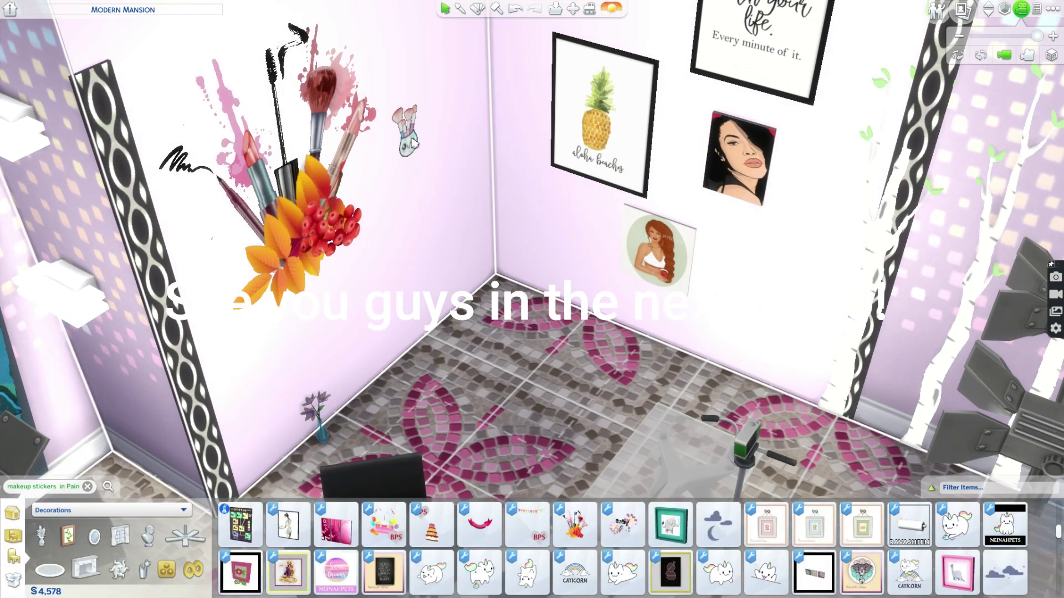